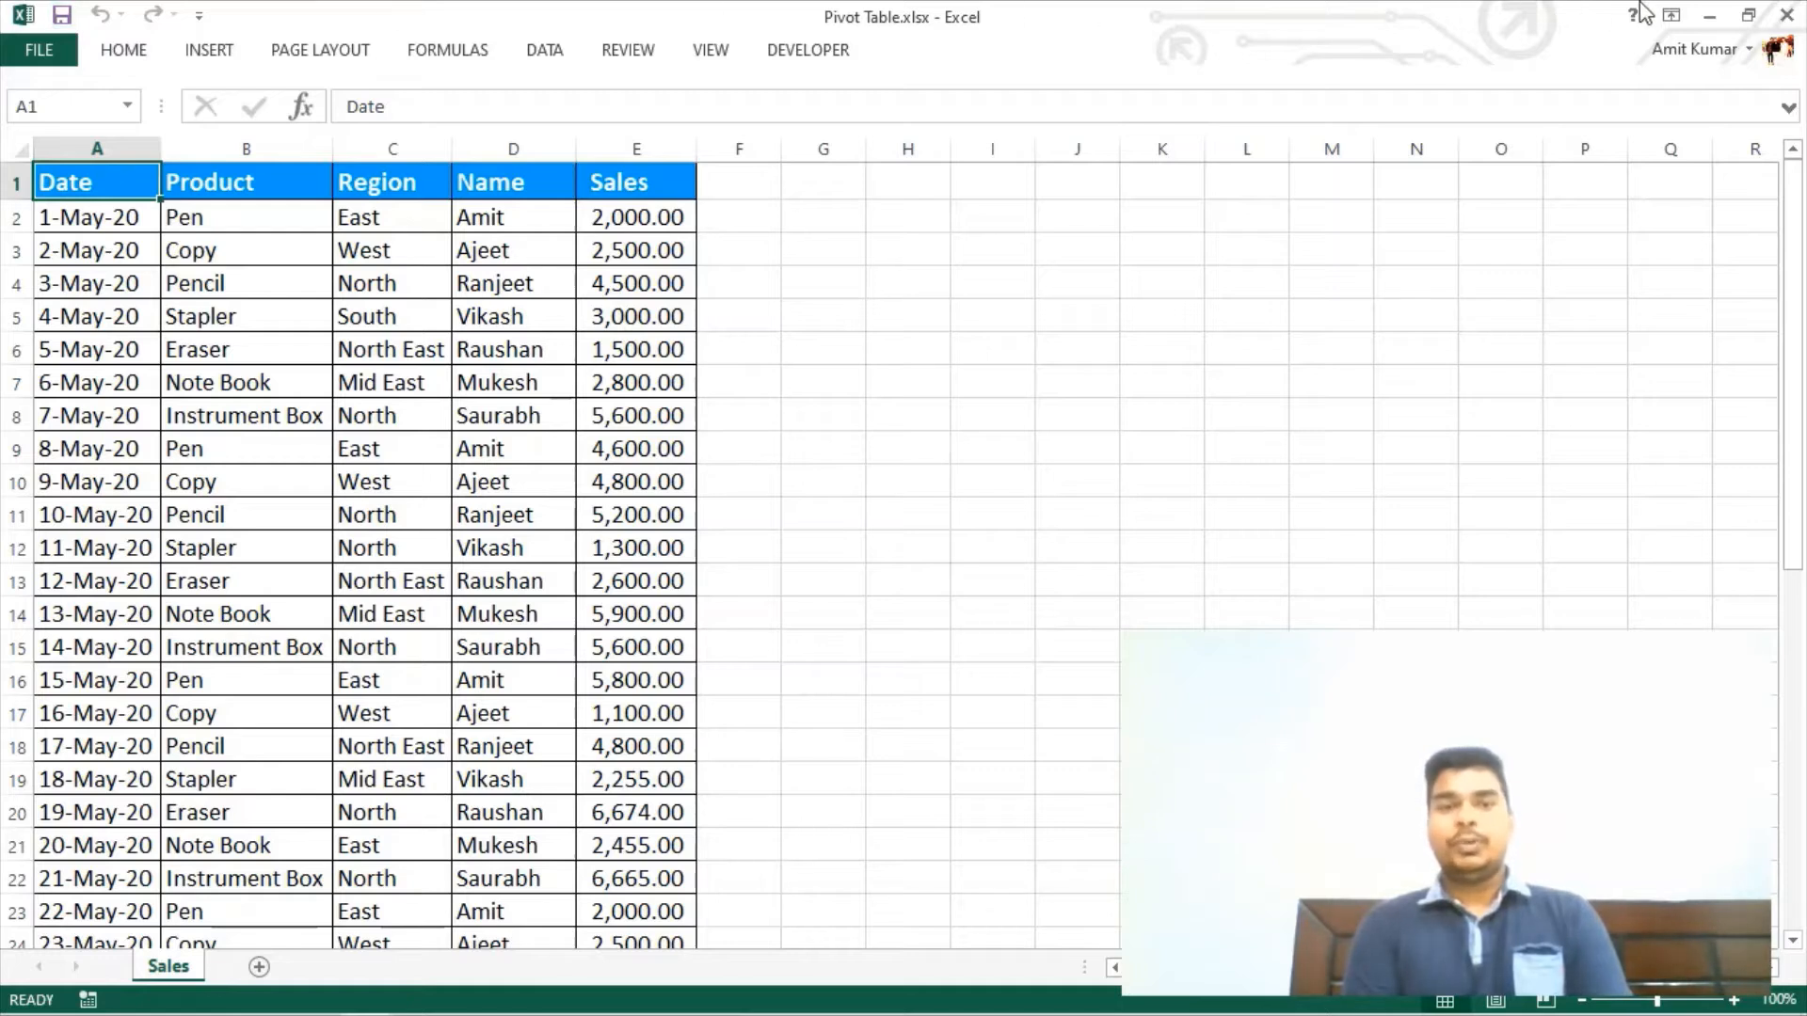
Examine the sales data's Date, Product, Region, Name and Sales headers and its first few records
{"action": "left_click", "coordinate": [147, 414]}
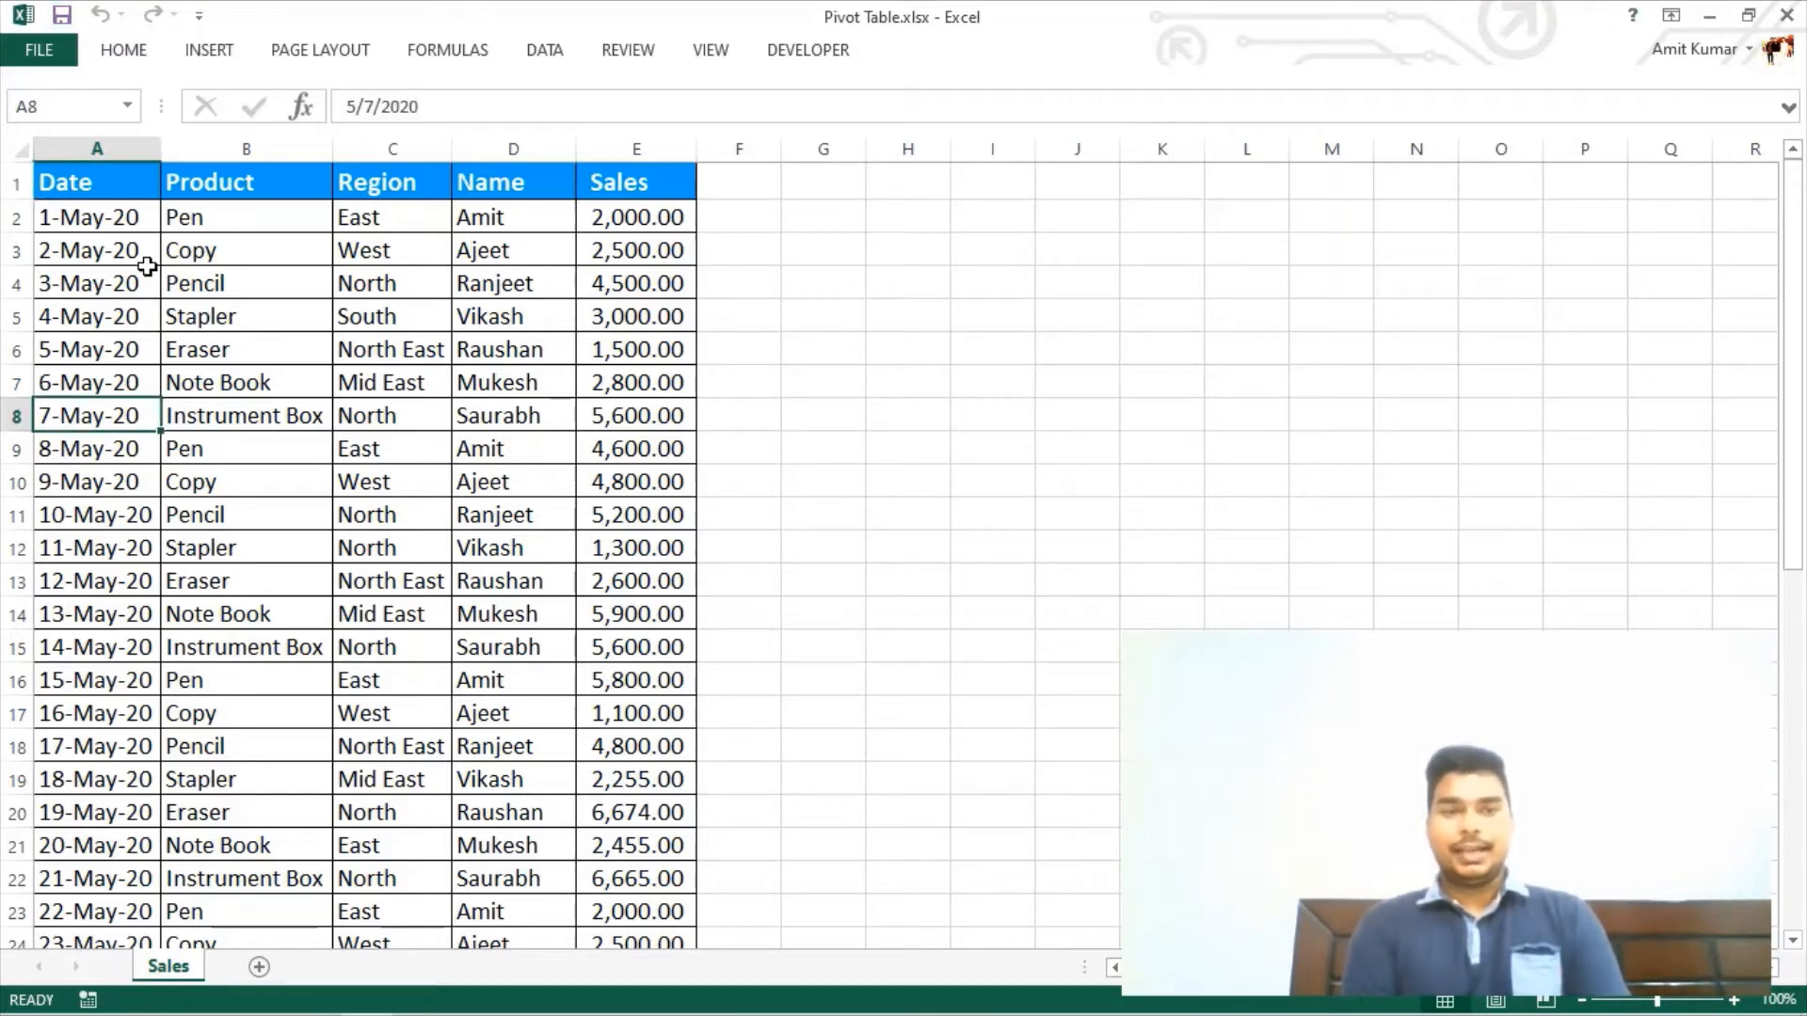
{"action": "left_click", "coordinate": [99, 193]}
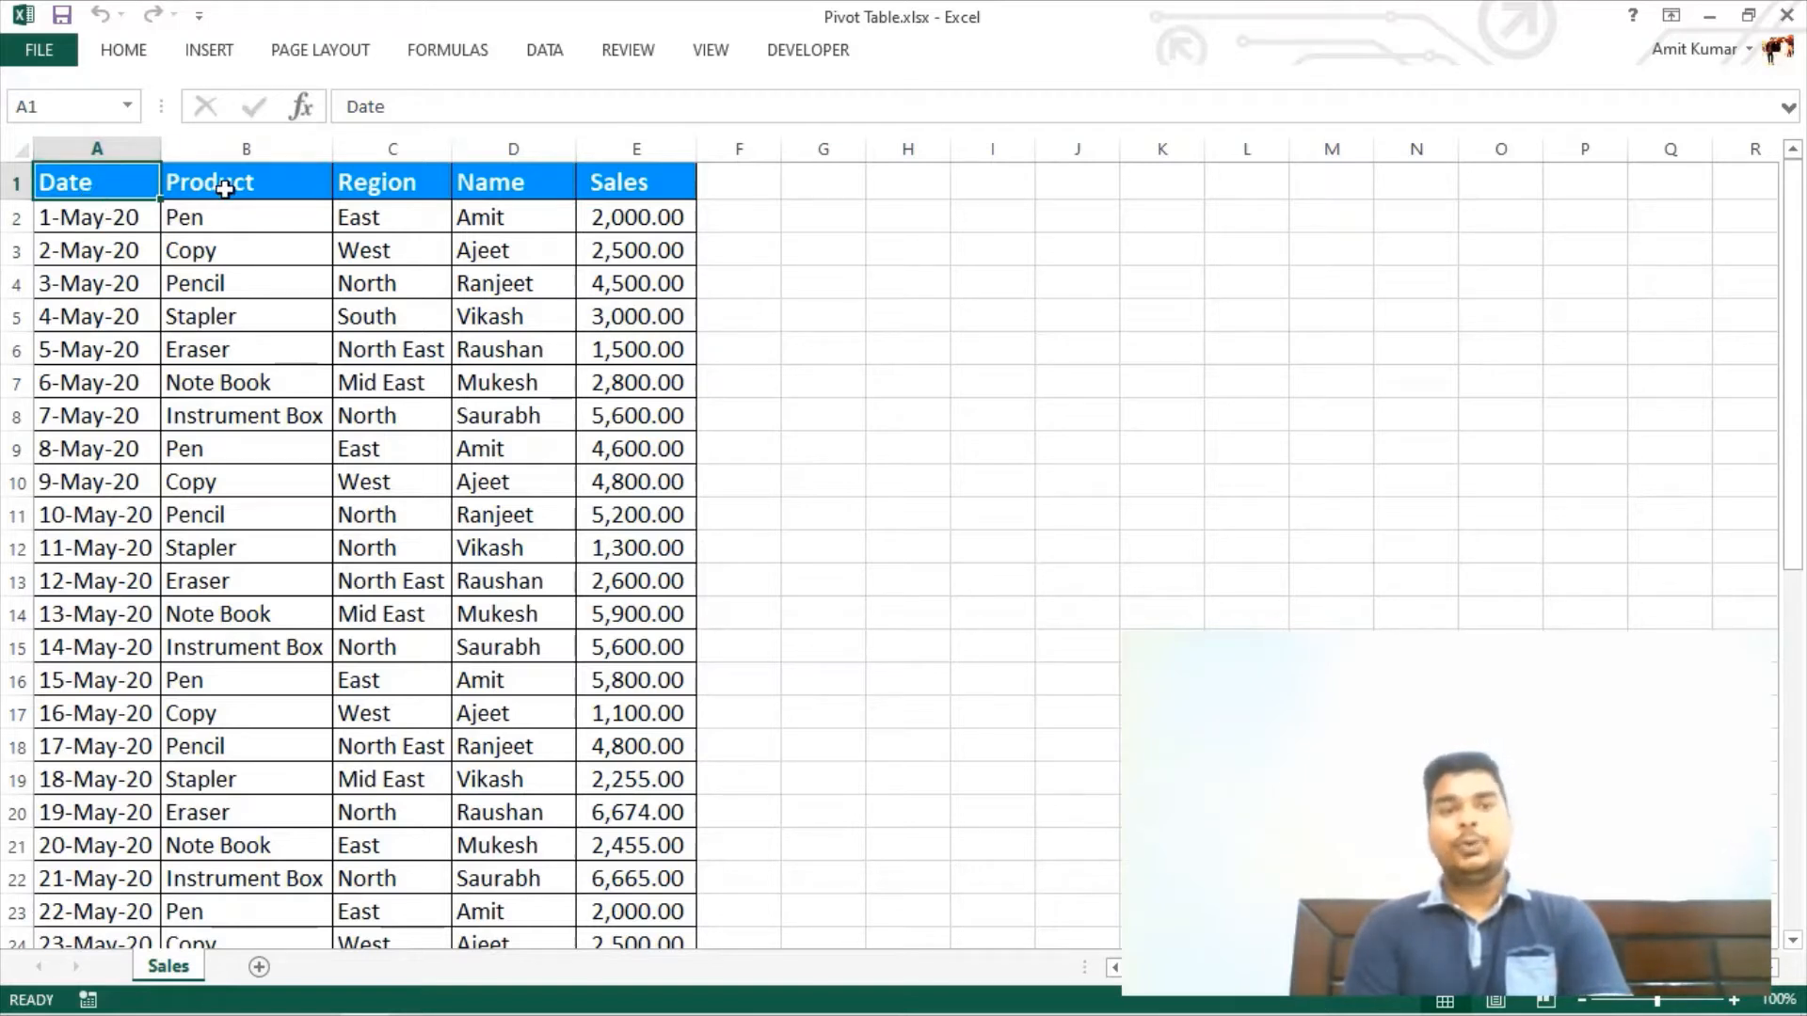
{"action": "left_click", "coordinate": [514, 177]}
{"action": "left_click", "coordinate": [678, 178]}
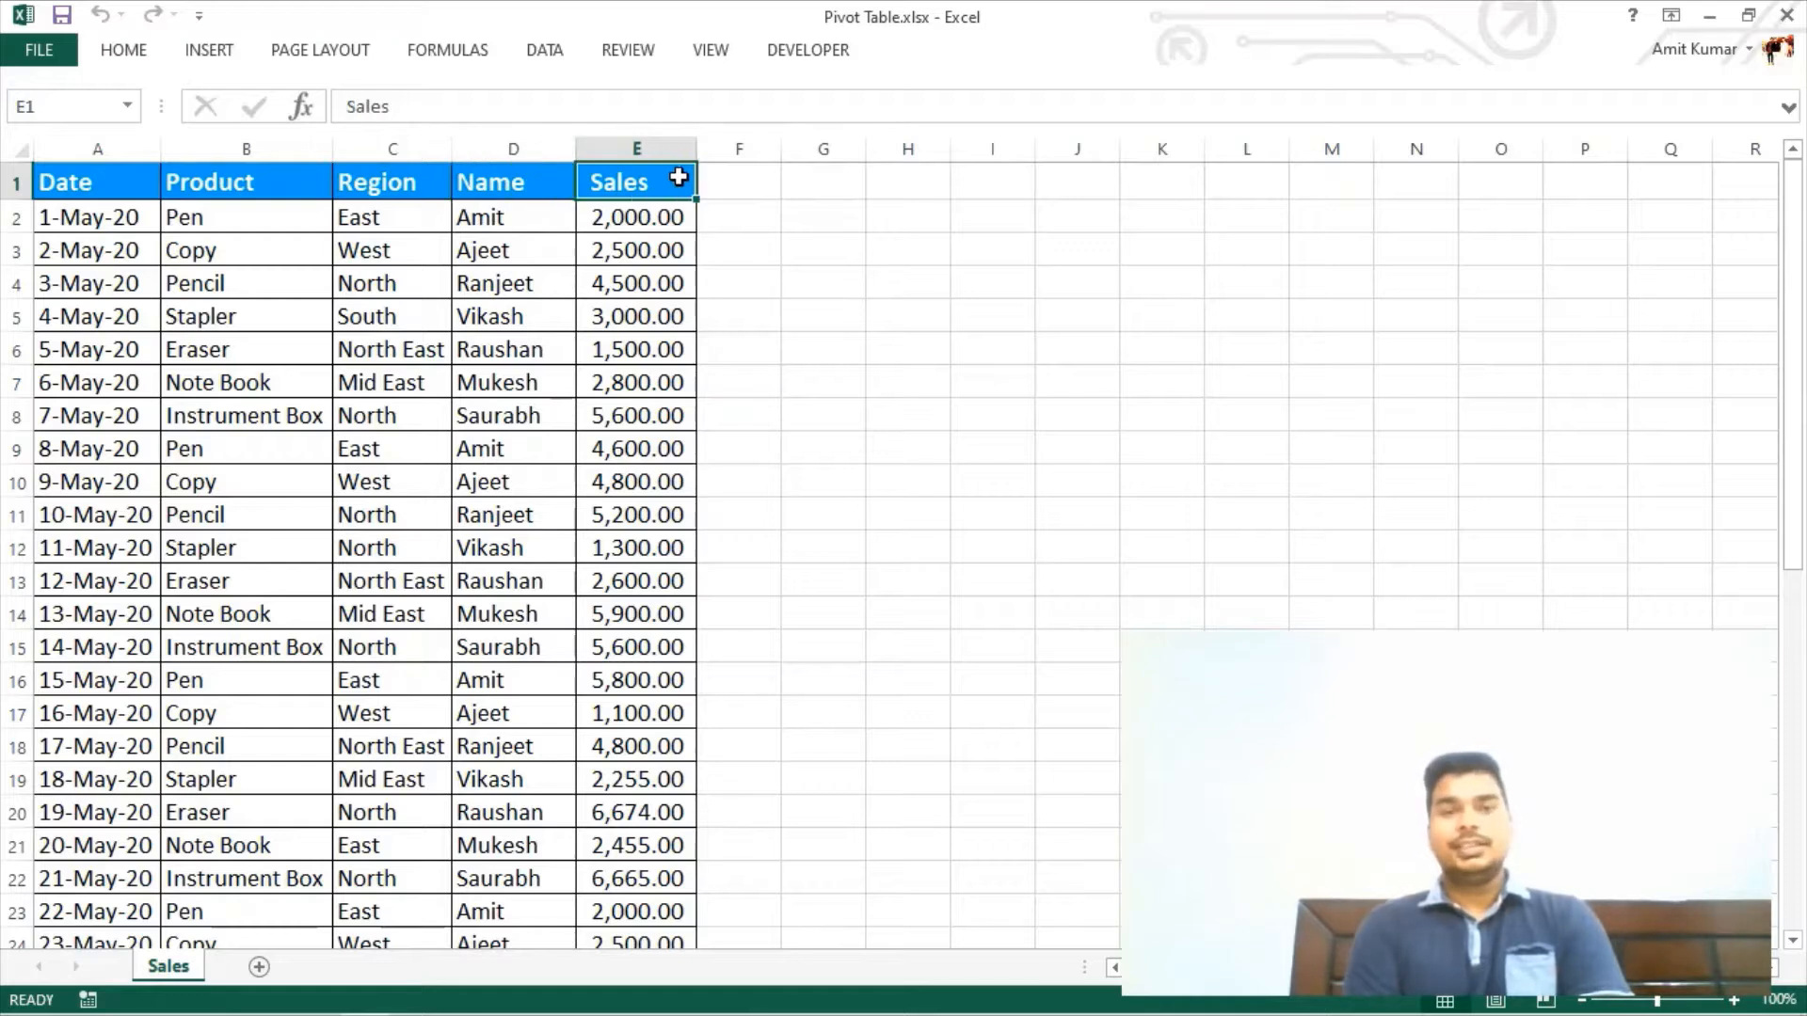
{"action": "left_click", "coordinate": [73, 209]}
{"action": "left_click", "coordinate": [207, 181]}
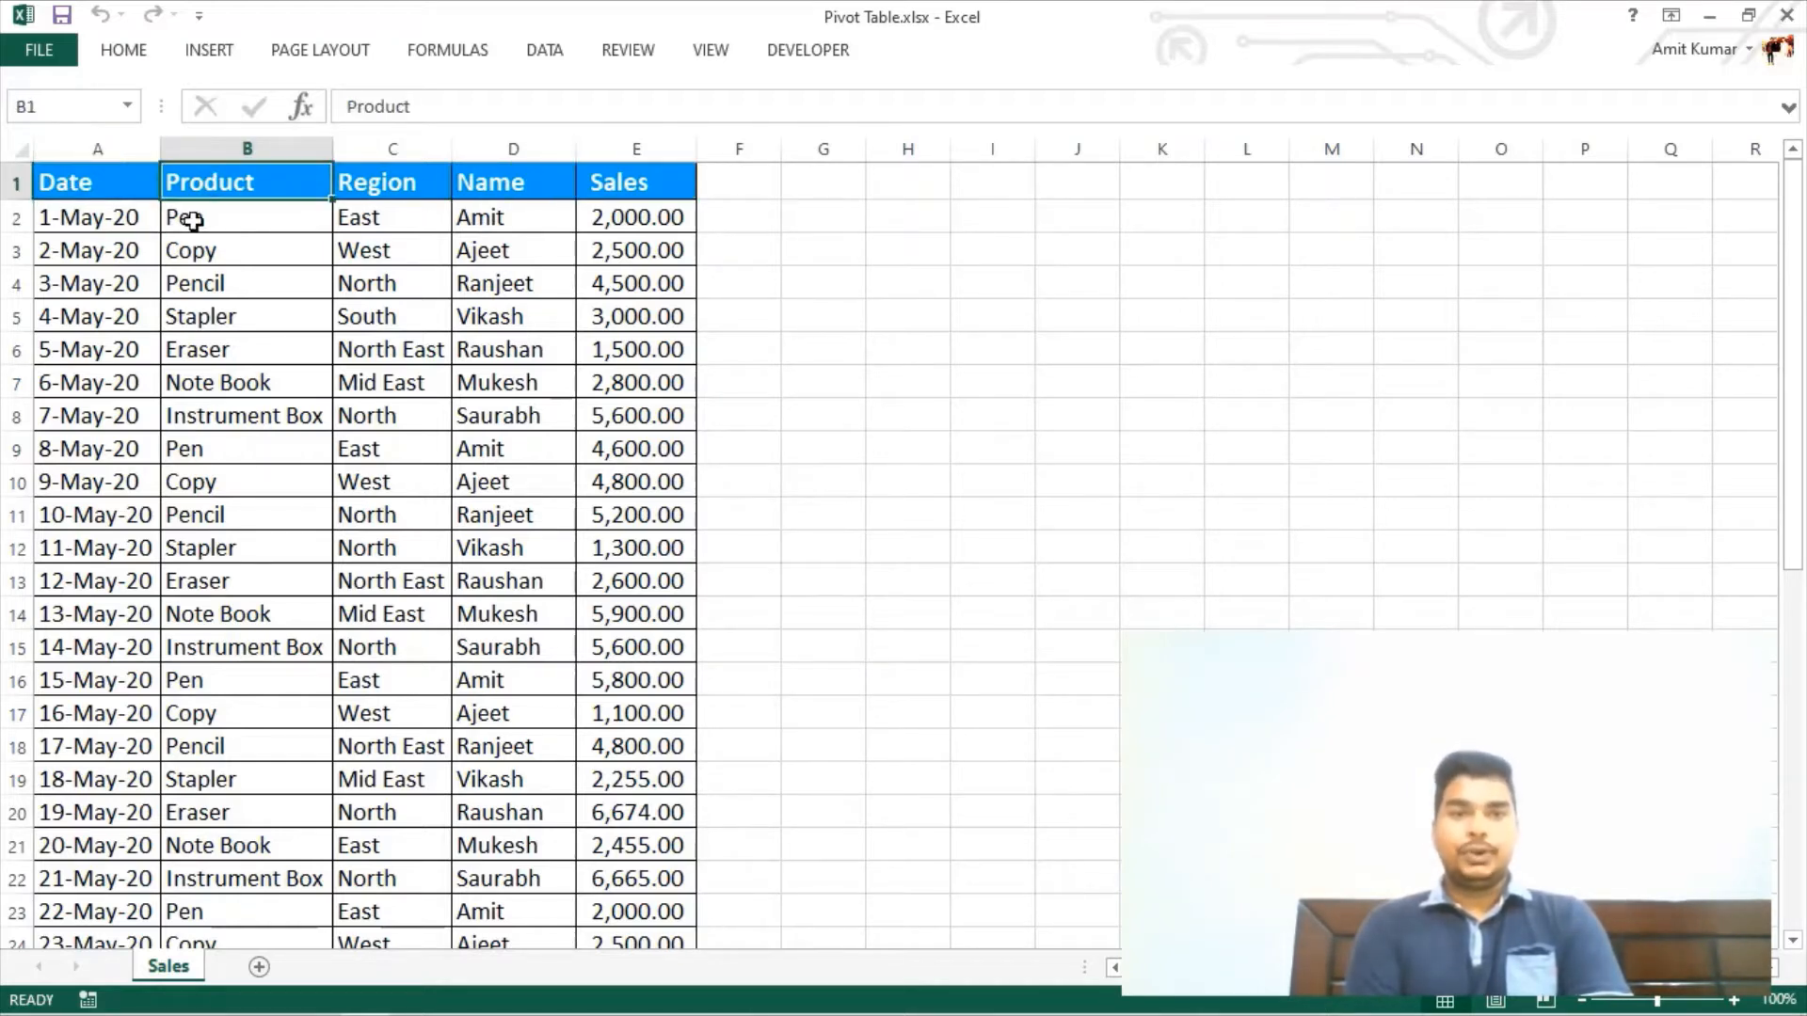
{"action": "left_click", "coordinate": [192, 220]}
{"action": "left_click", "coordinate": [376, 213]}
{"action": "left_click", "coordinate": [489, 215]}
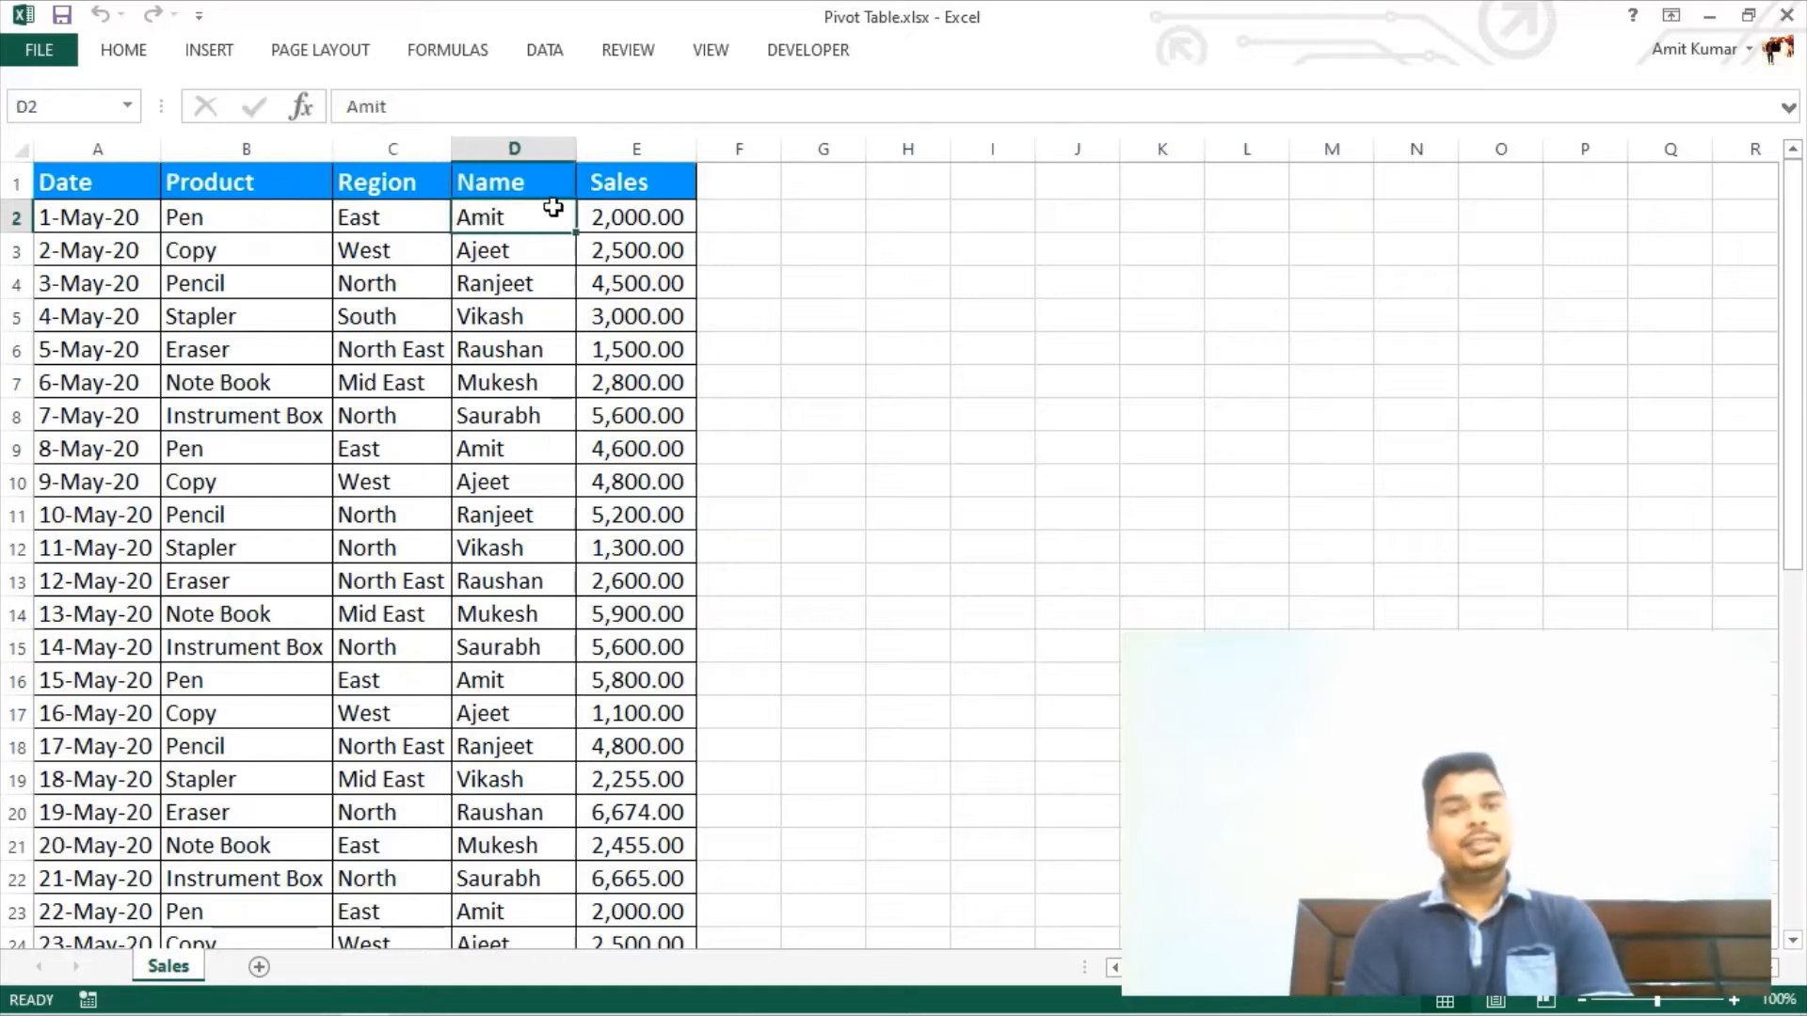
{"action": "left_click", "coordinate": [668, 209]}
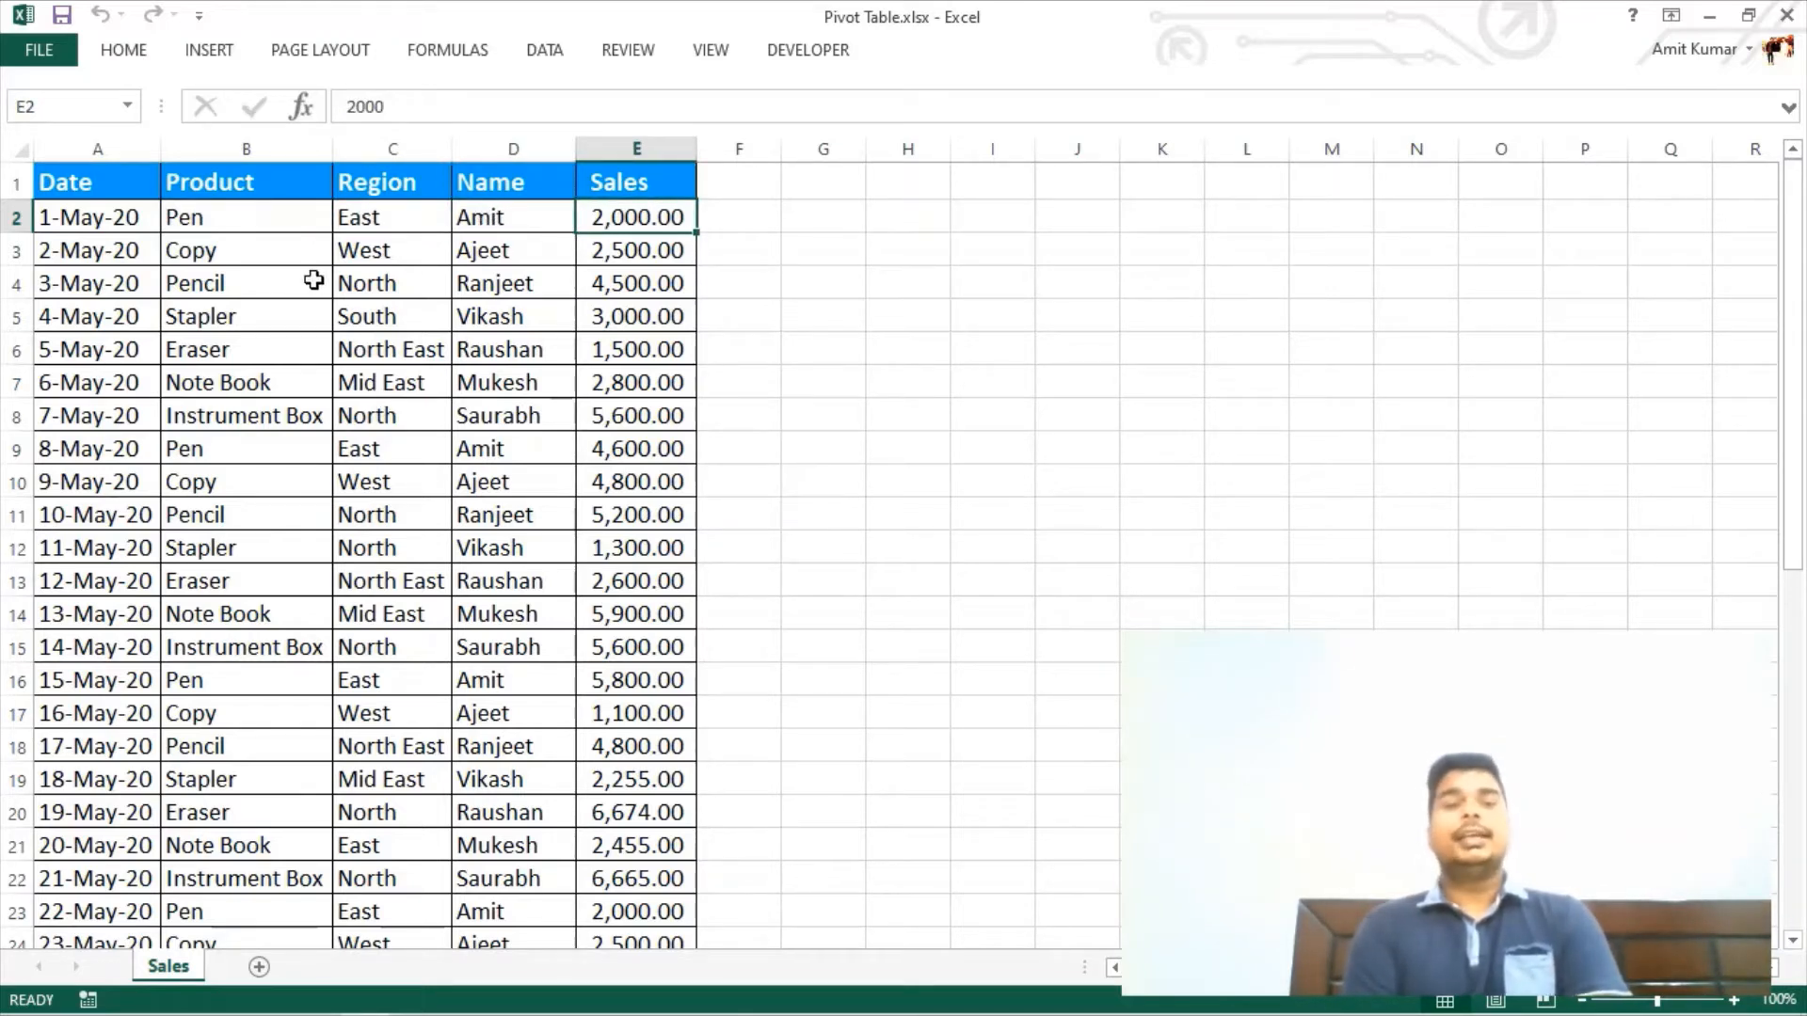
{"action": "left_click", "coordinate": [495, 216]}
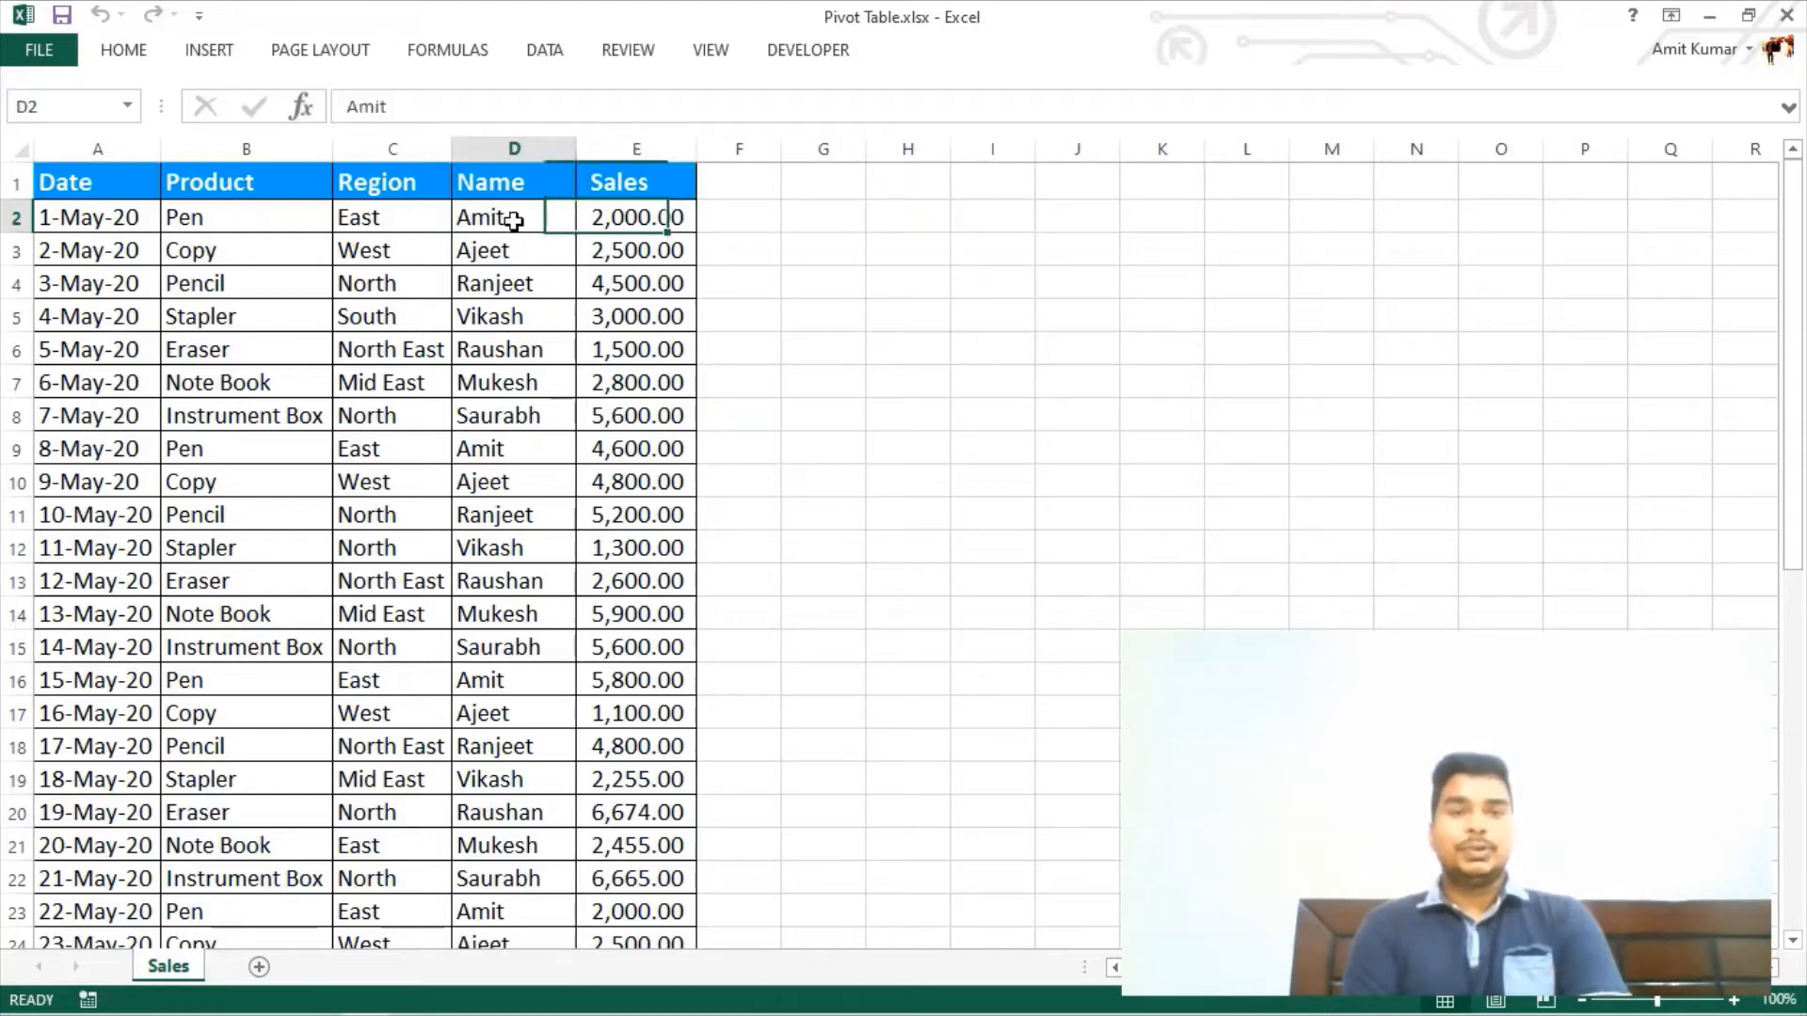
{"action": "left_click", "coordinate": [110, 214]}
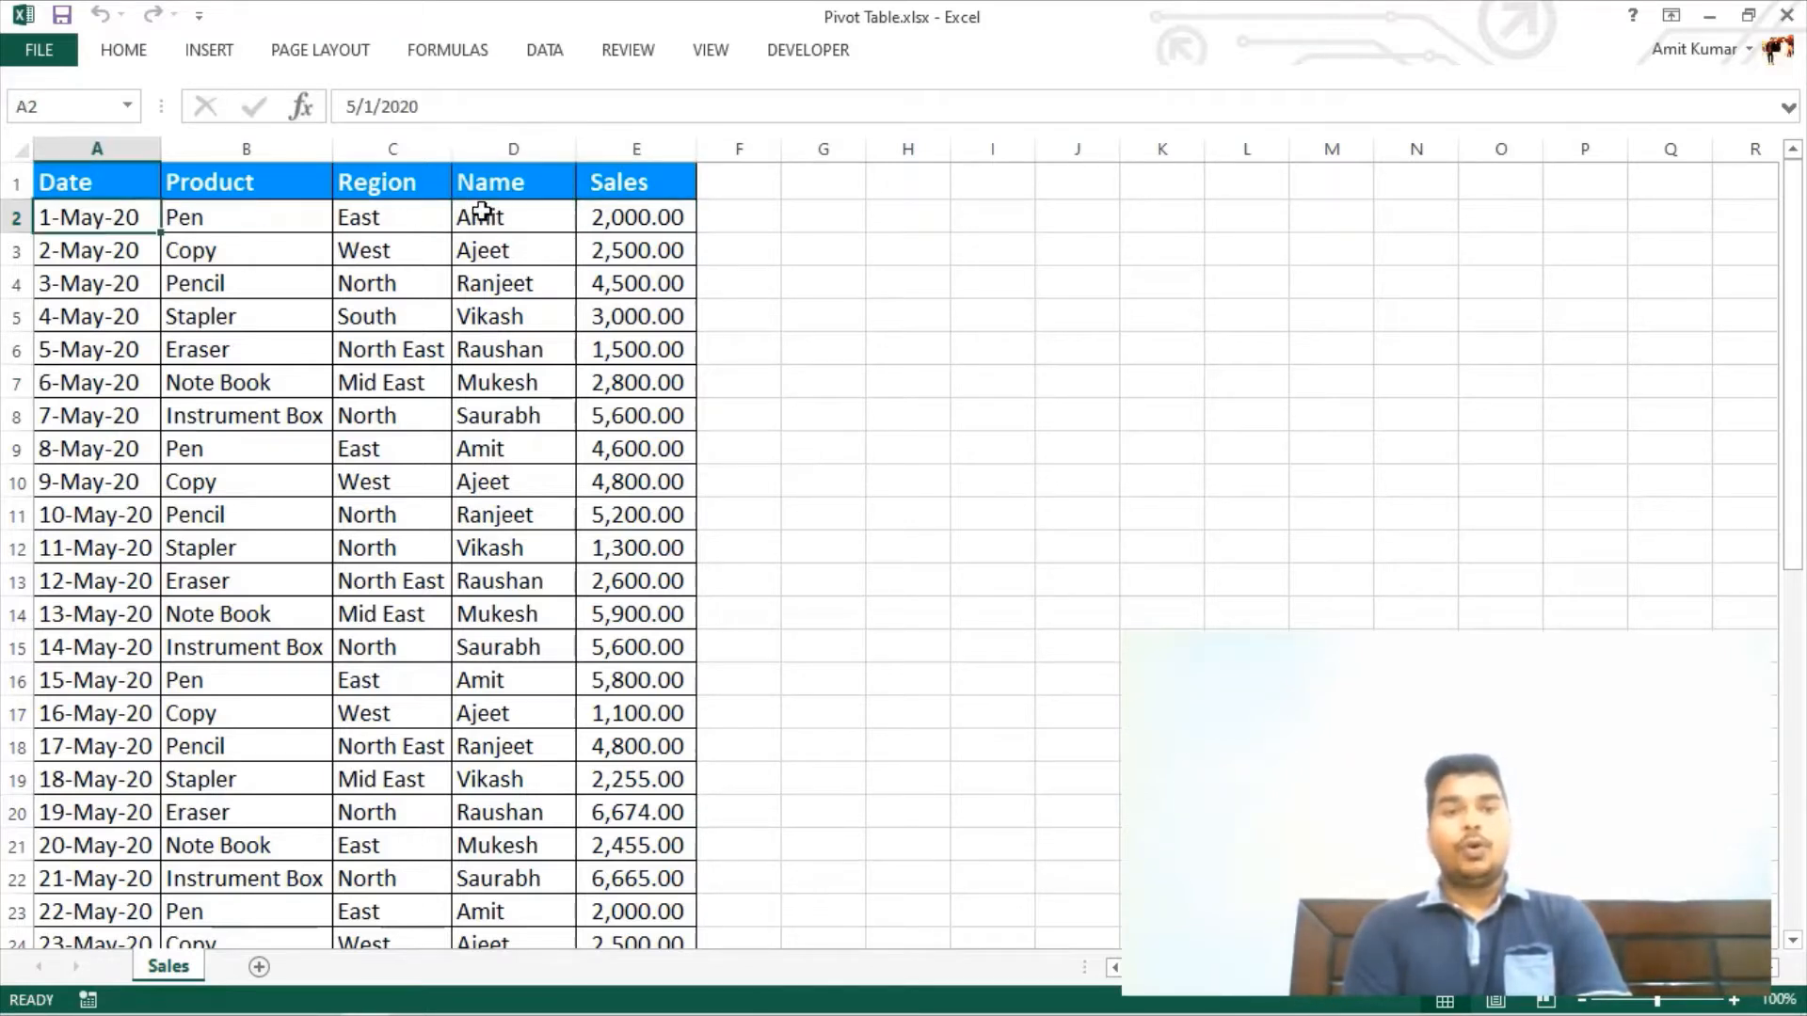
{"action": "left_click", "coordinate": [68, 415]}
{"action": "left_click", "coordinate": [315, 275]}
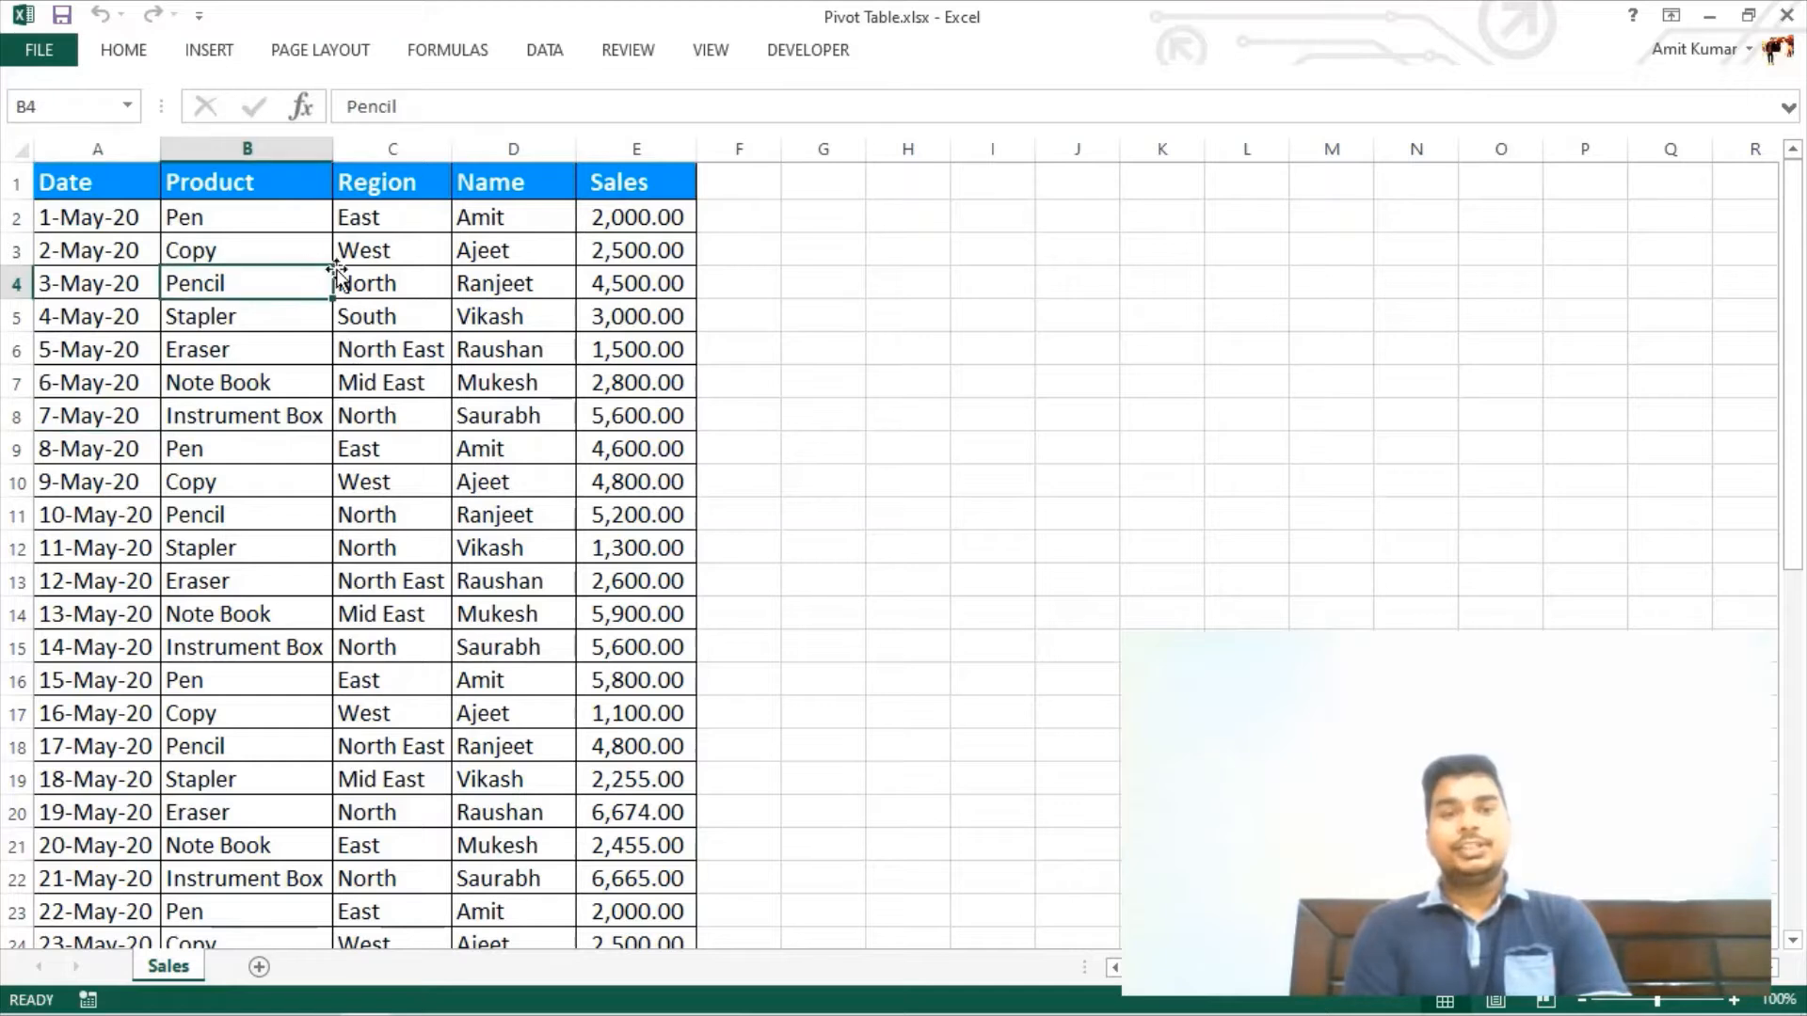
{"action": "left_click", "coordinate": [372, 270]}
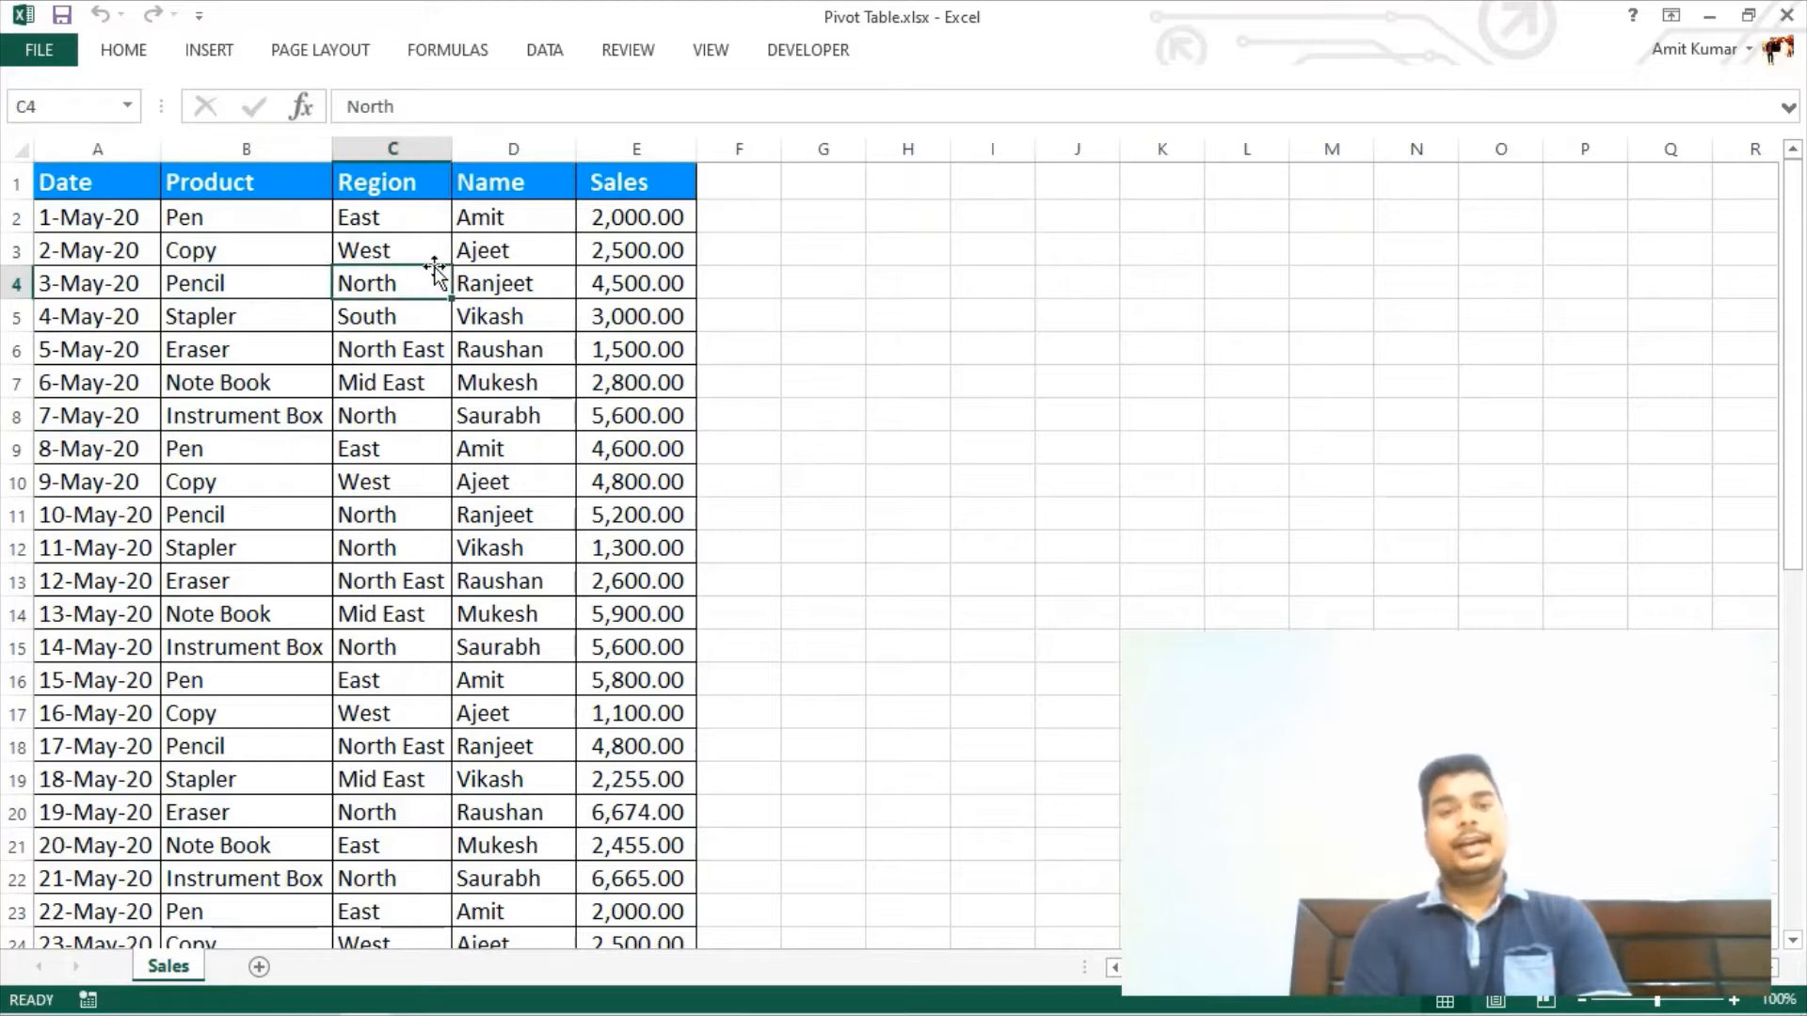
Start creating a PivotTable with the whole sales data range Sales!$A$1:$E$43 as its source
{"action": "left_click", "coordinate": [121, 179]}
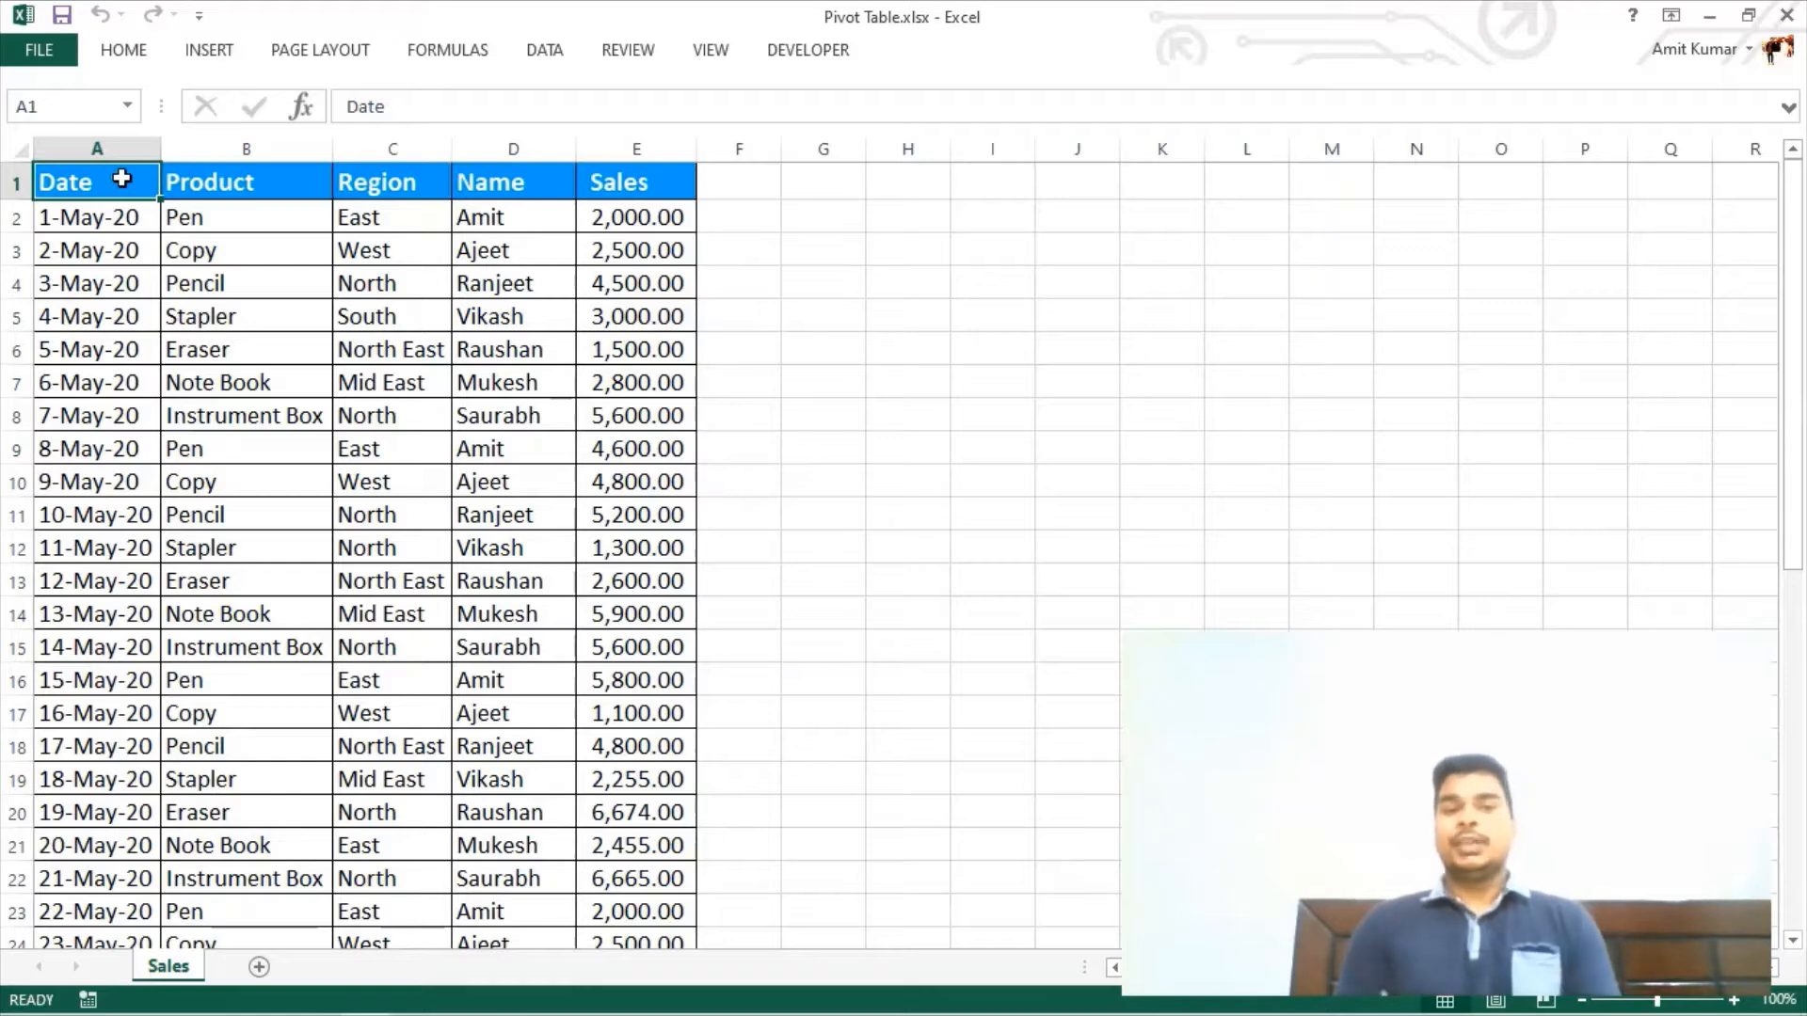
{"action": "key", "text": "ctrl+F1"}
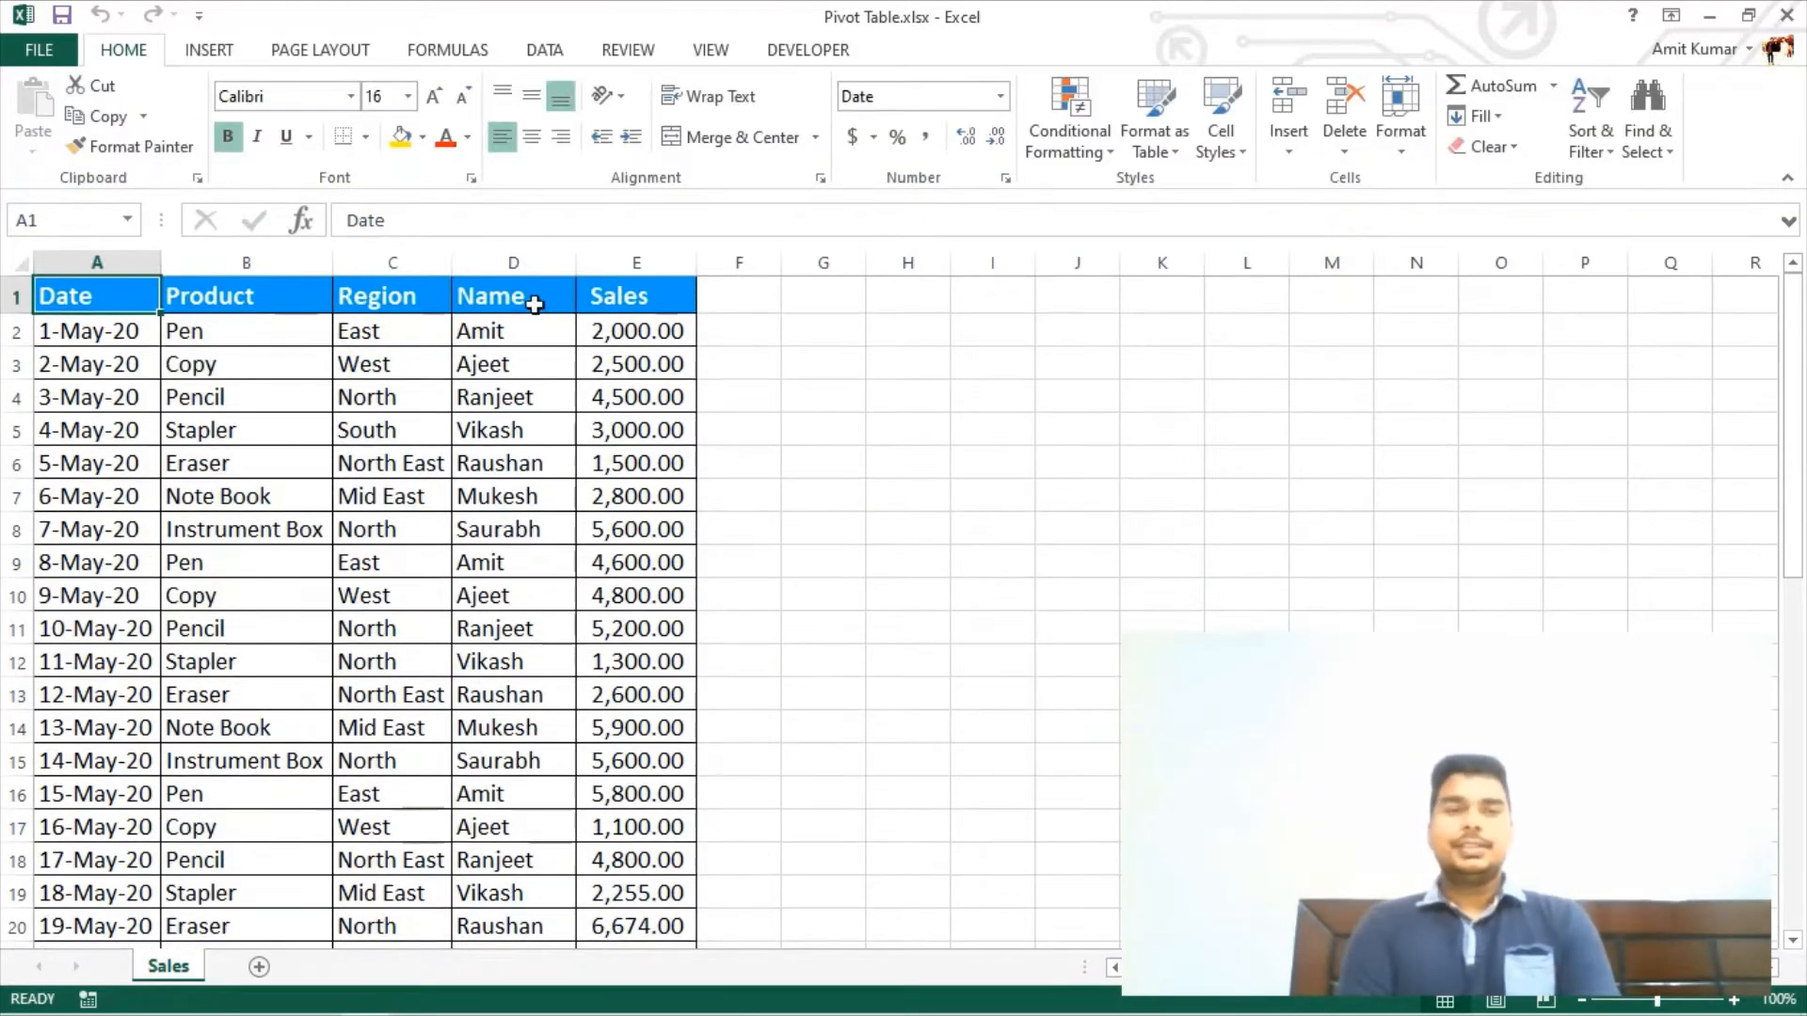
{"action": "left_click", "coordinate": [209, 50]}
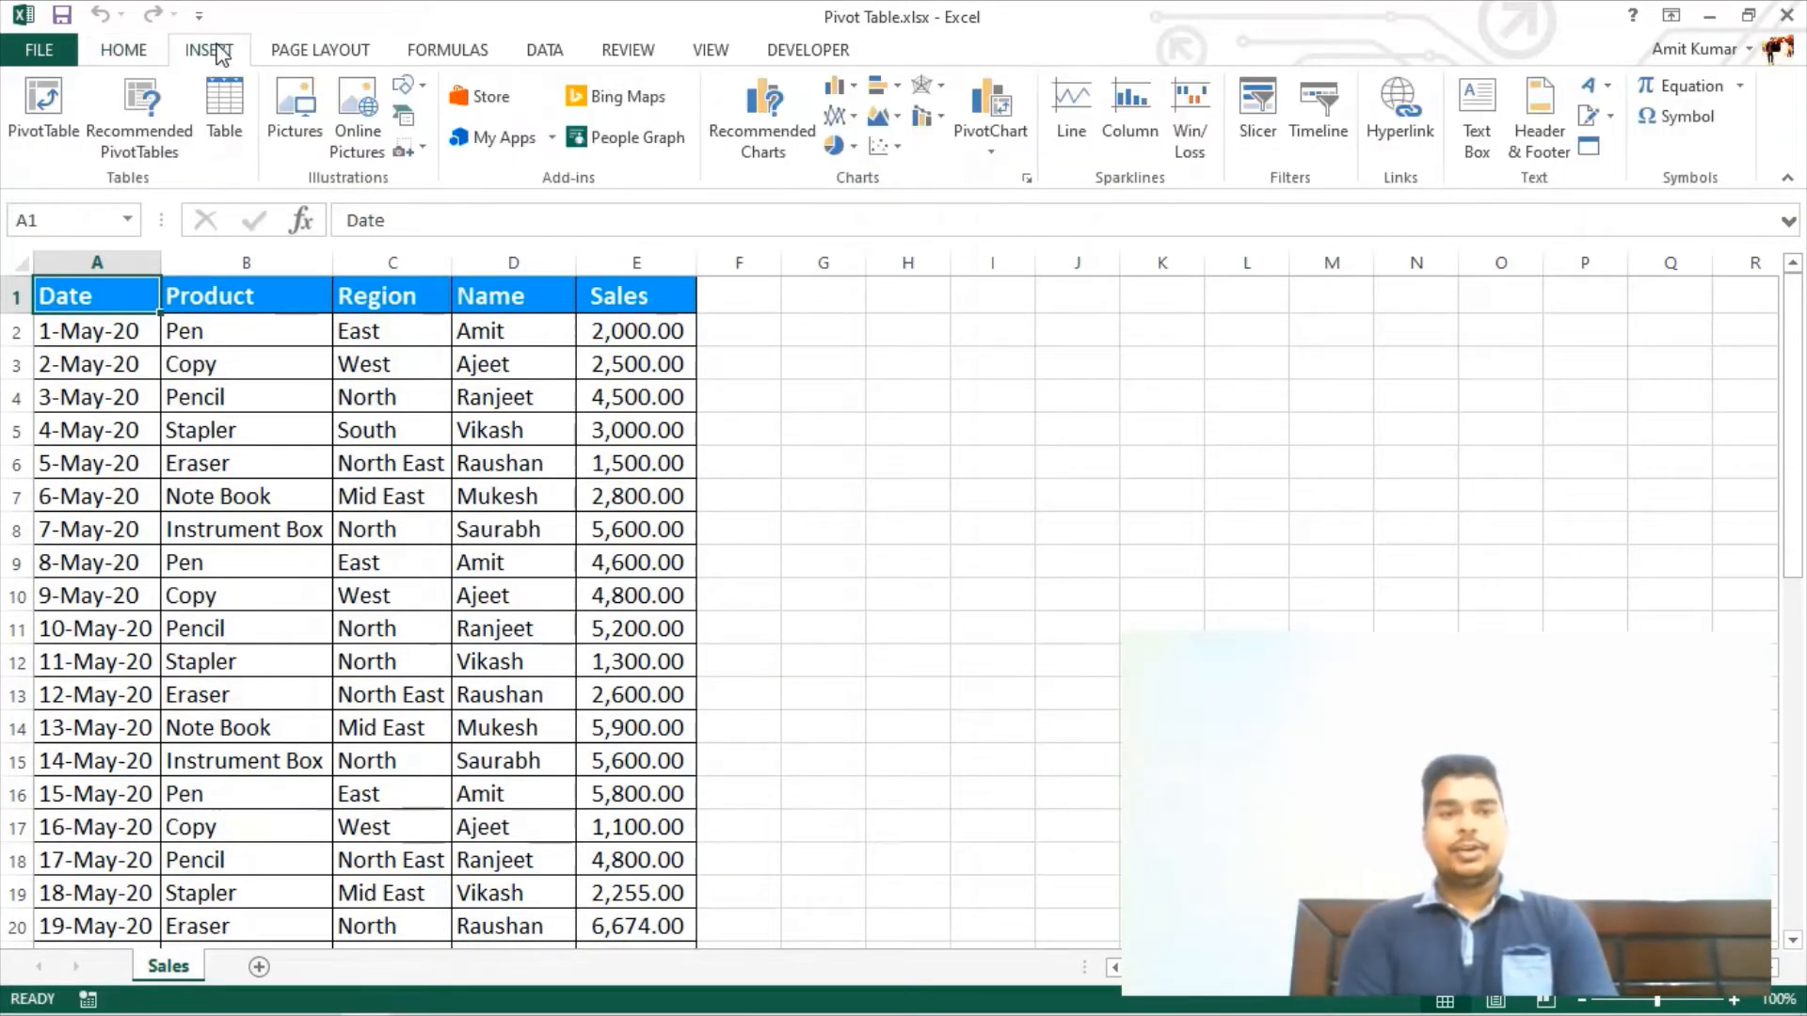
{"action": "left_click", "coordinate": [35, 143]}
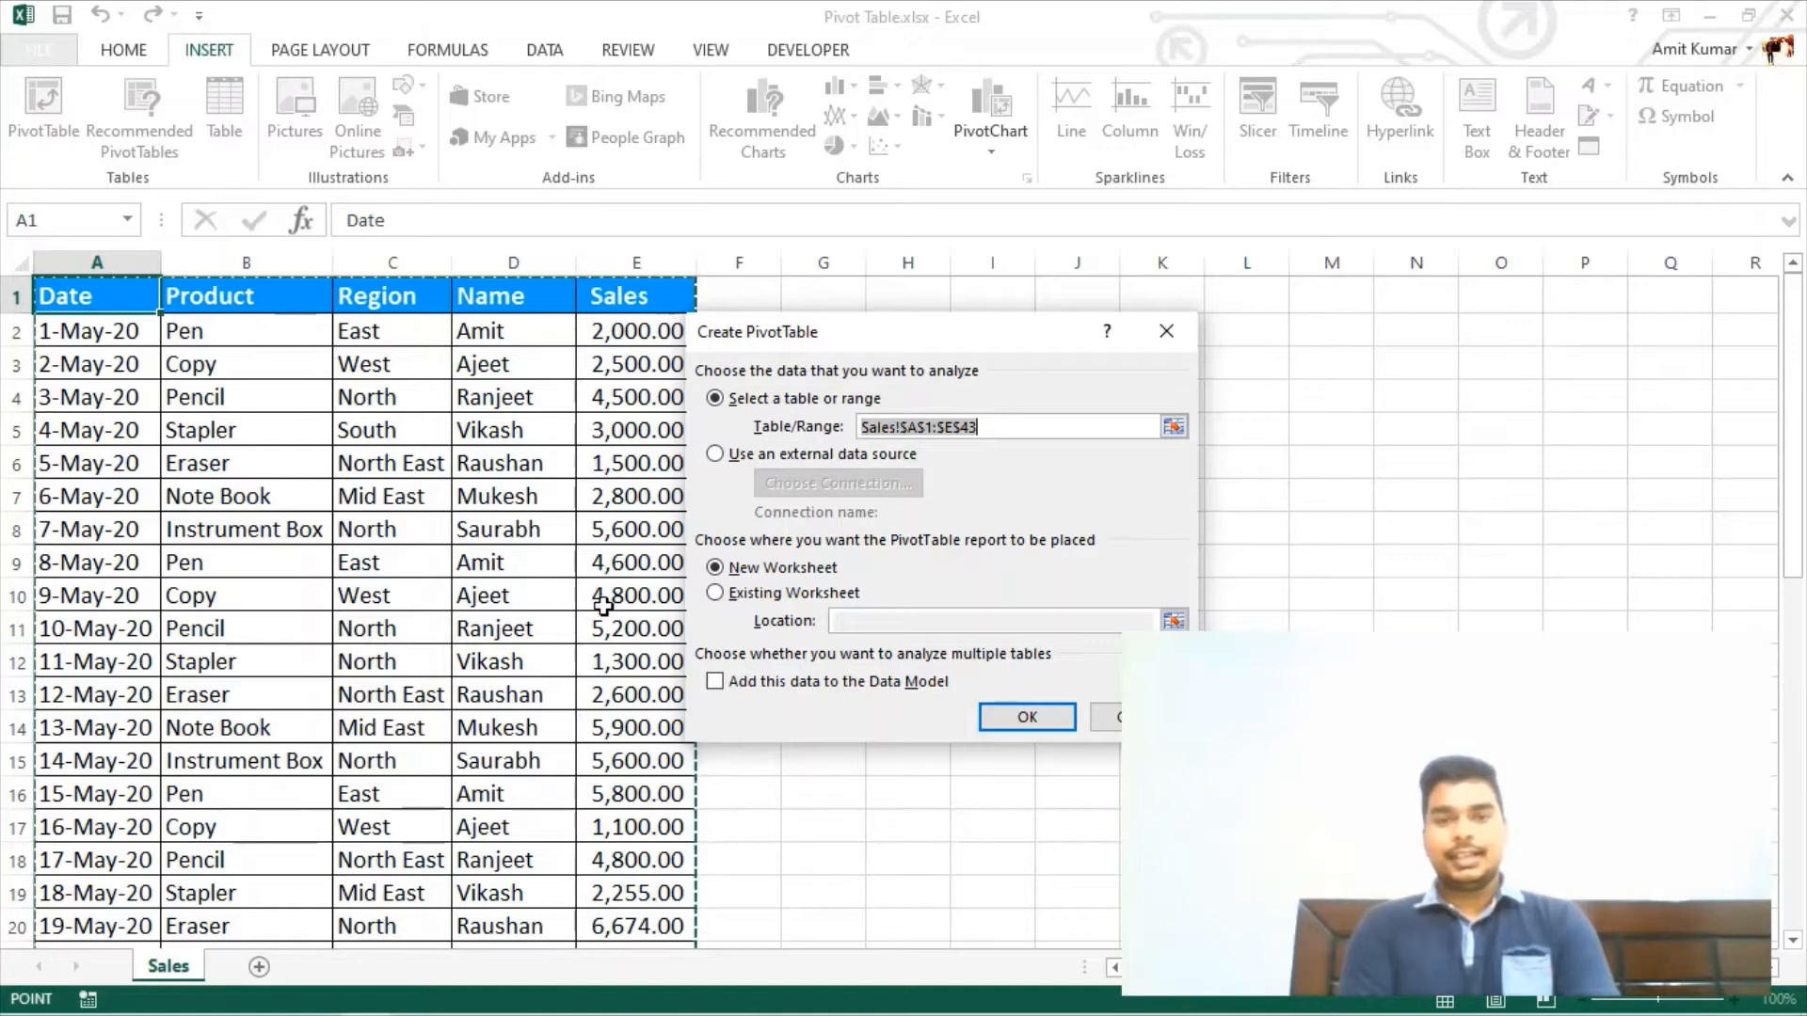
{"action": "left_click", "coordinate": [1012, 426]}
{"action": "left_click_drag", "start_coordinate": [1013, 425], "coordinate": [859, 428]}
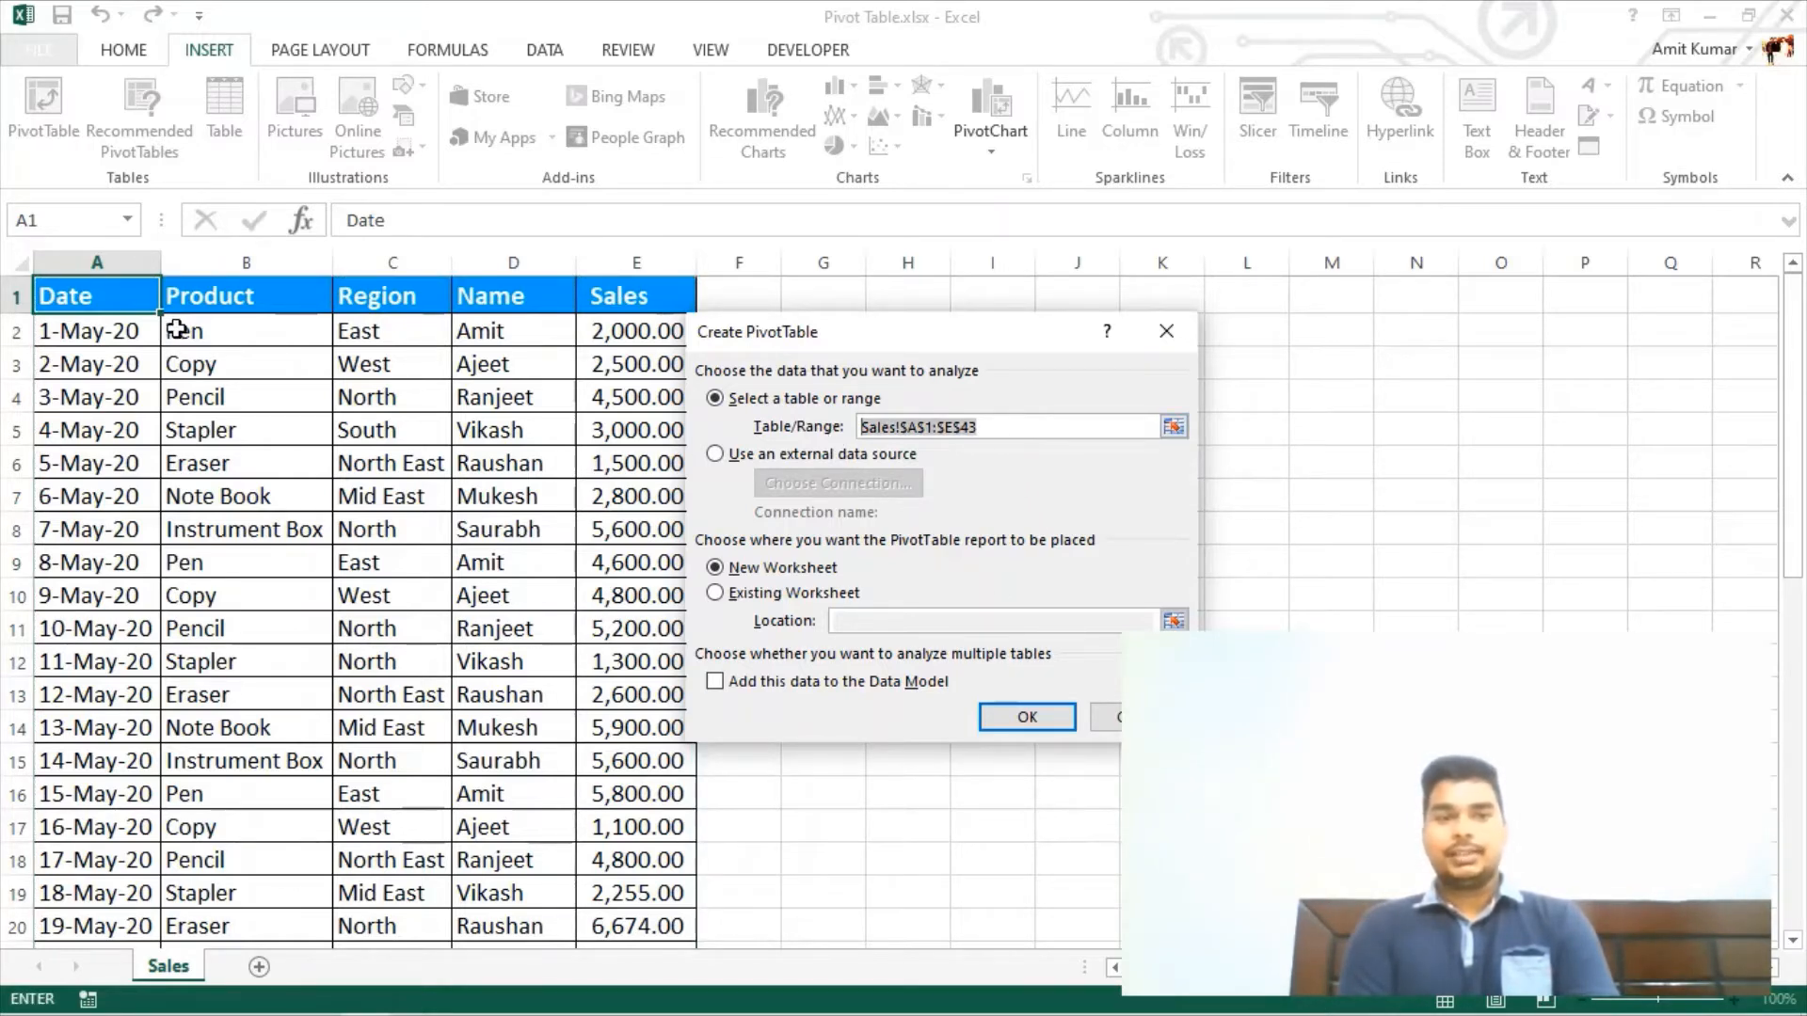
{"action": "left_click_drag", "start_coordinate": [97, 302], "coordinate": [633, 960]}
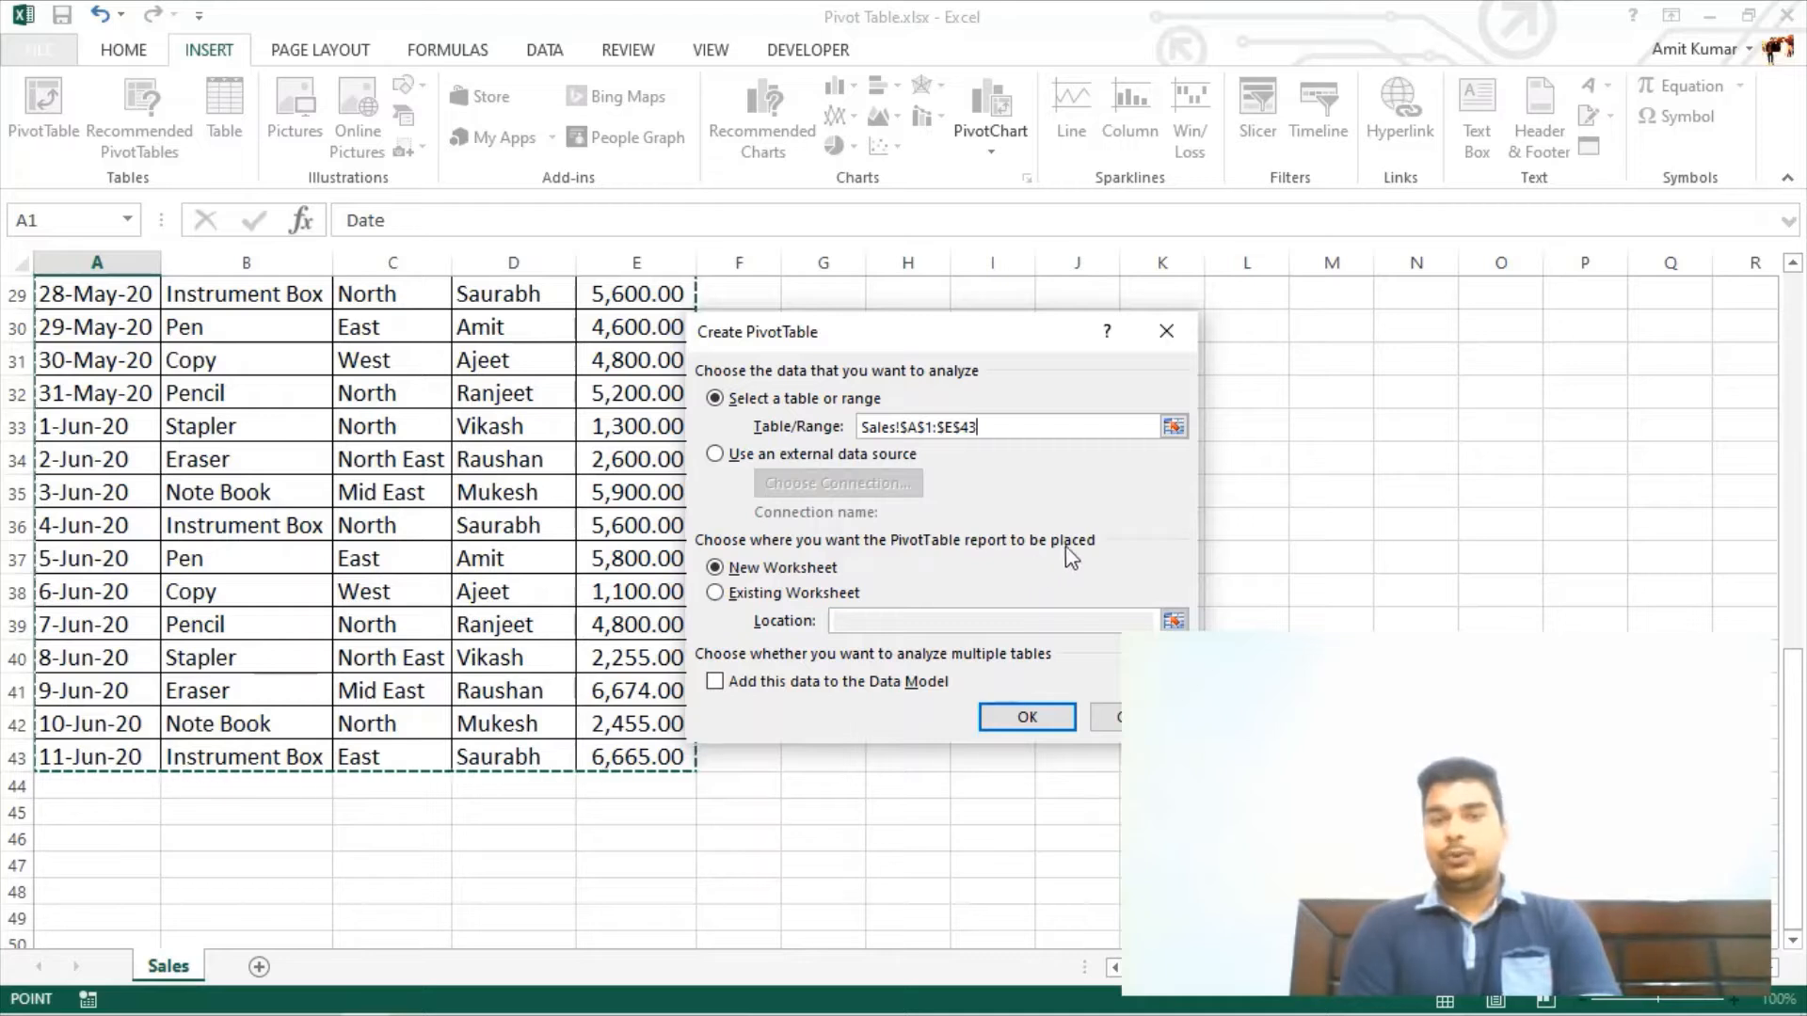
Place the PivotTable on the existing Sales worksheet at cell I3 and create it
{"action": "left_click", "coordinate": [719, 598]}
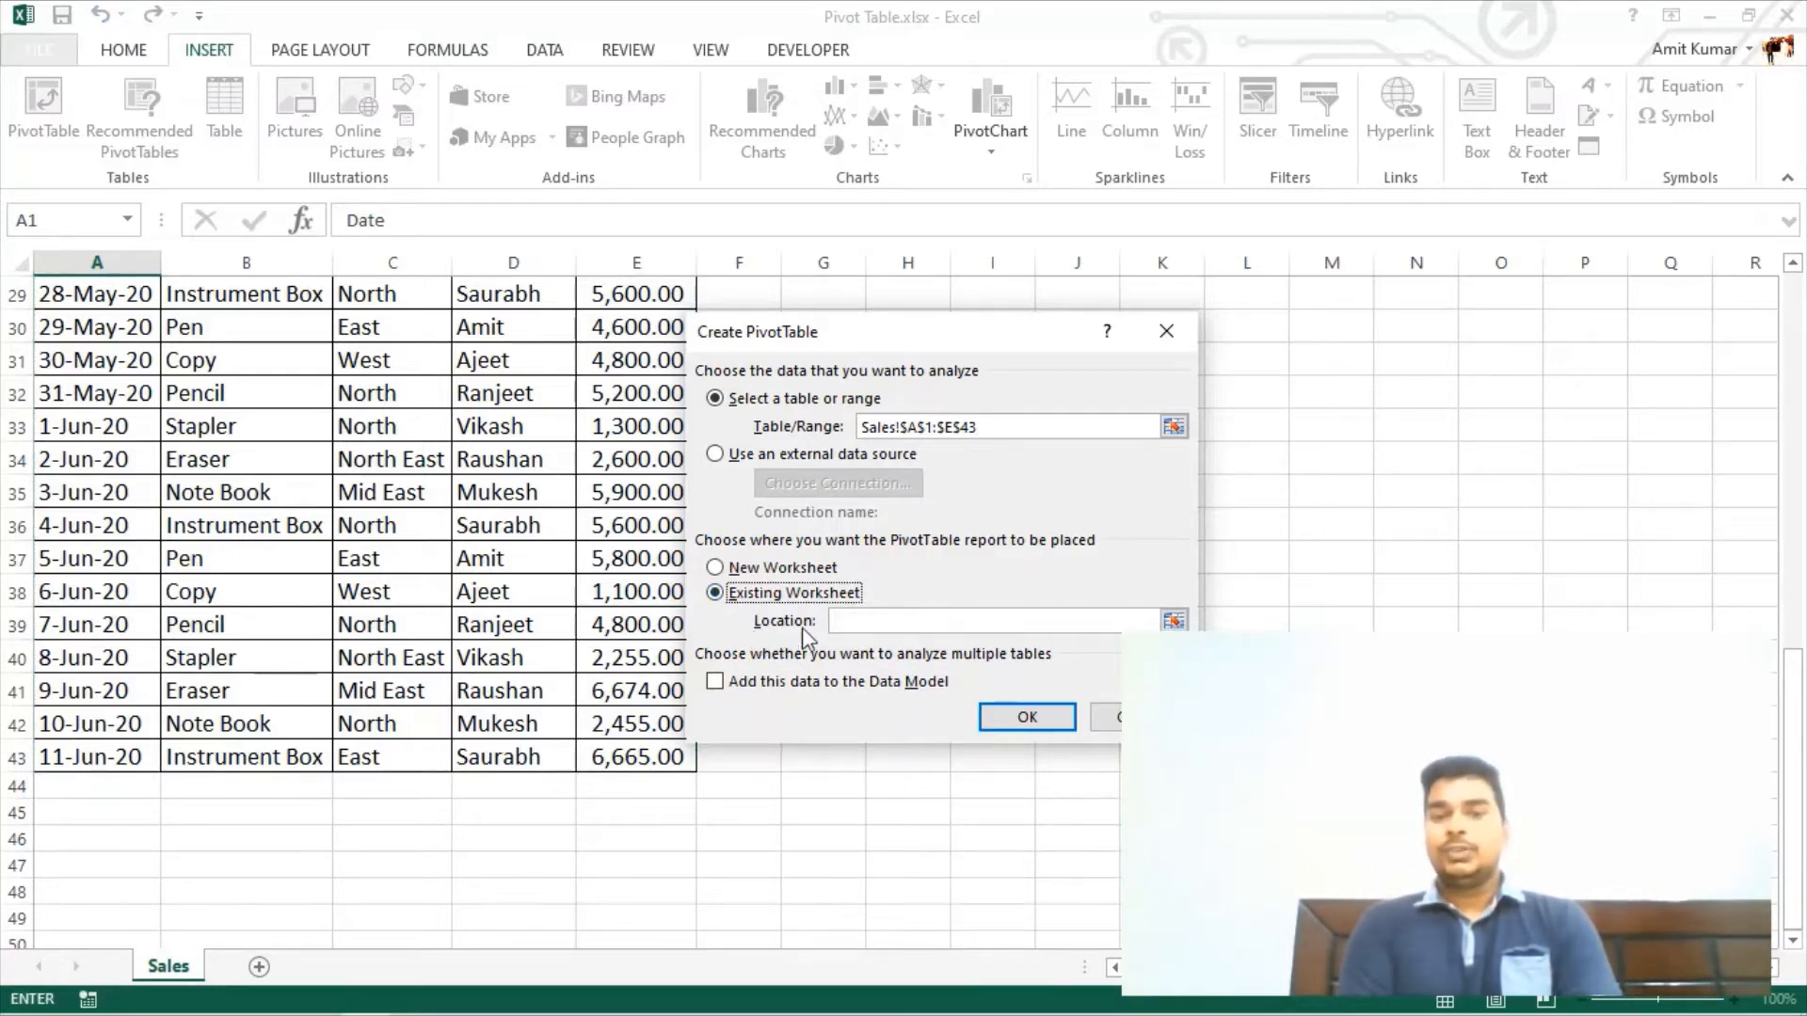
{"action": "left_click_drag", "start_coordinate": [1804, 734], "coordinate": [1795, 306]}
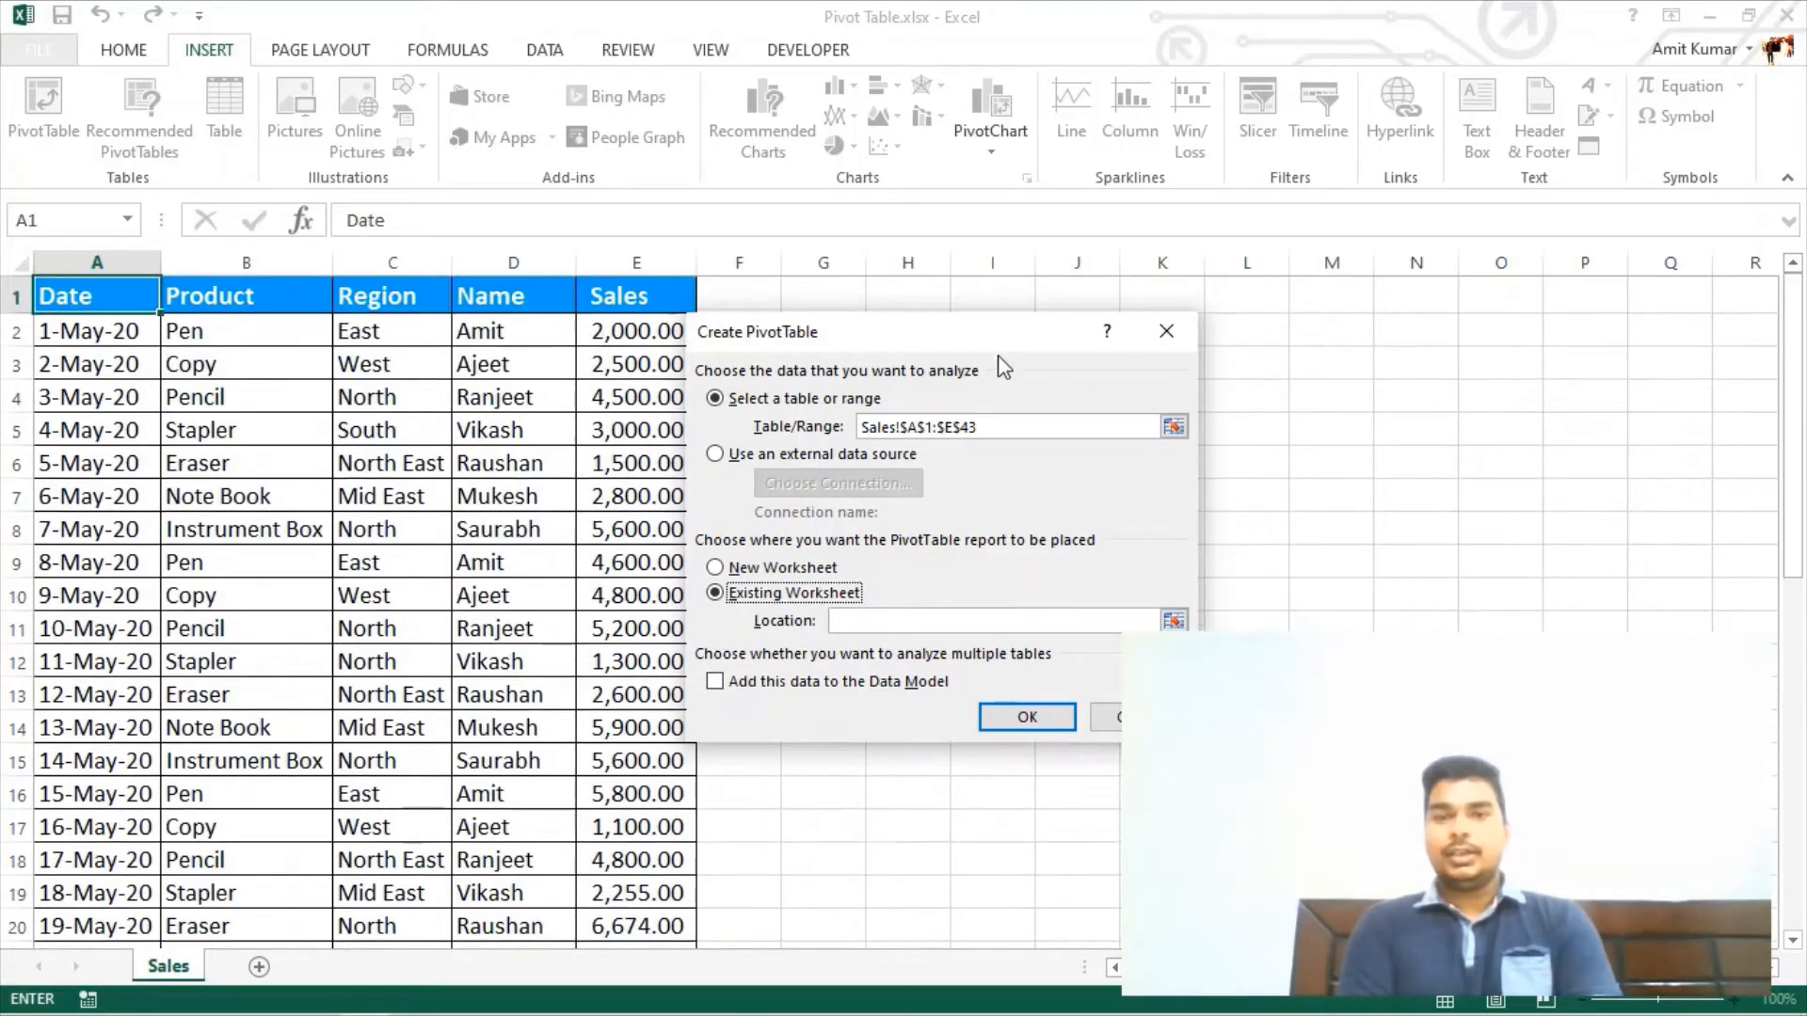
{"action": "left_click_drag", "start_coordinate": [997, 340], "coordinate": [795, 448]}
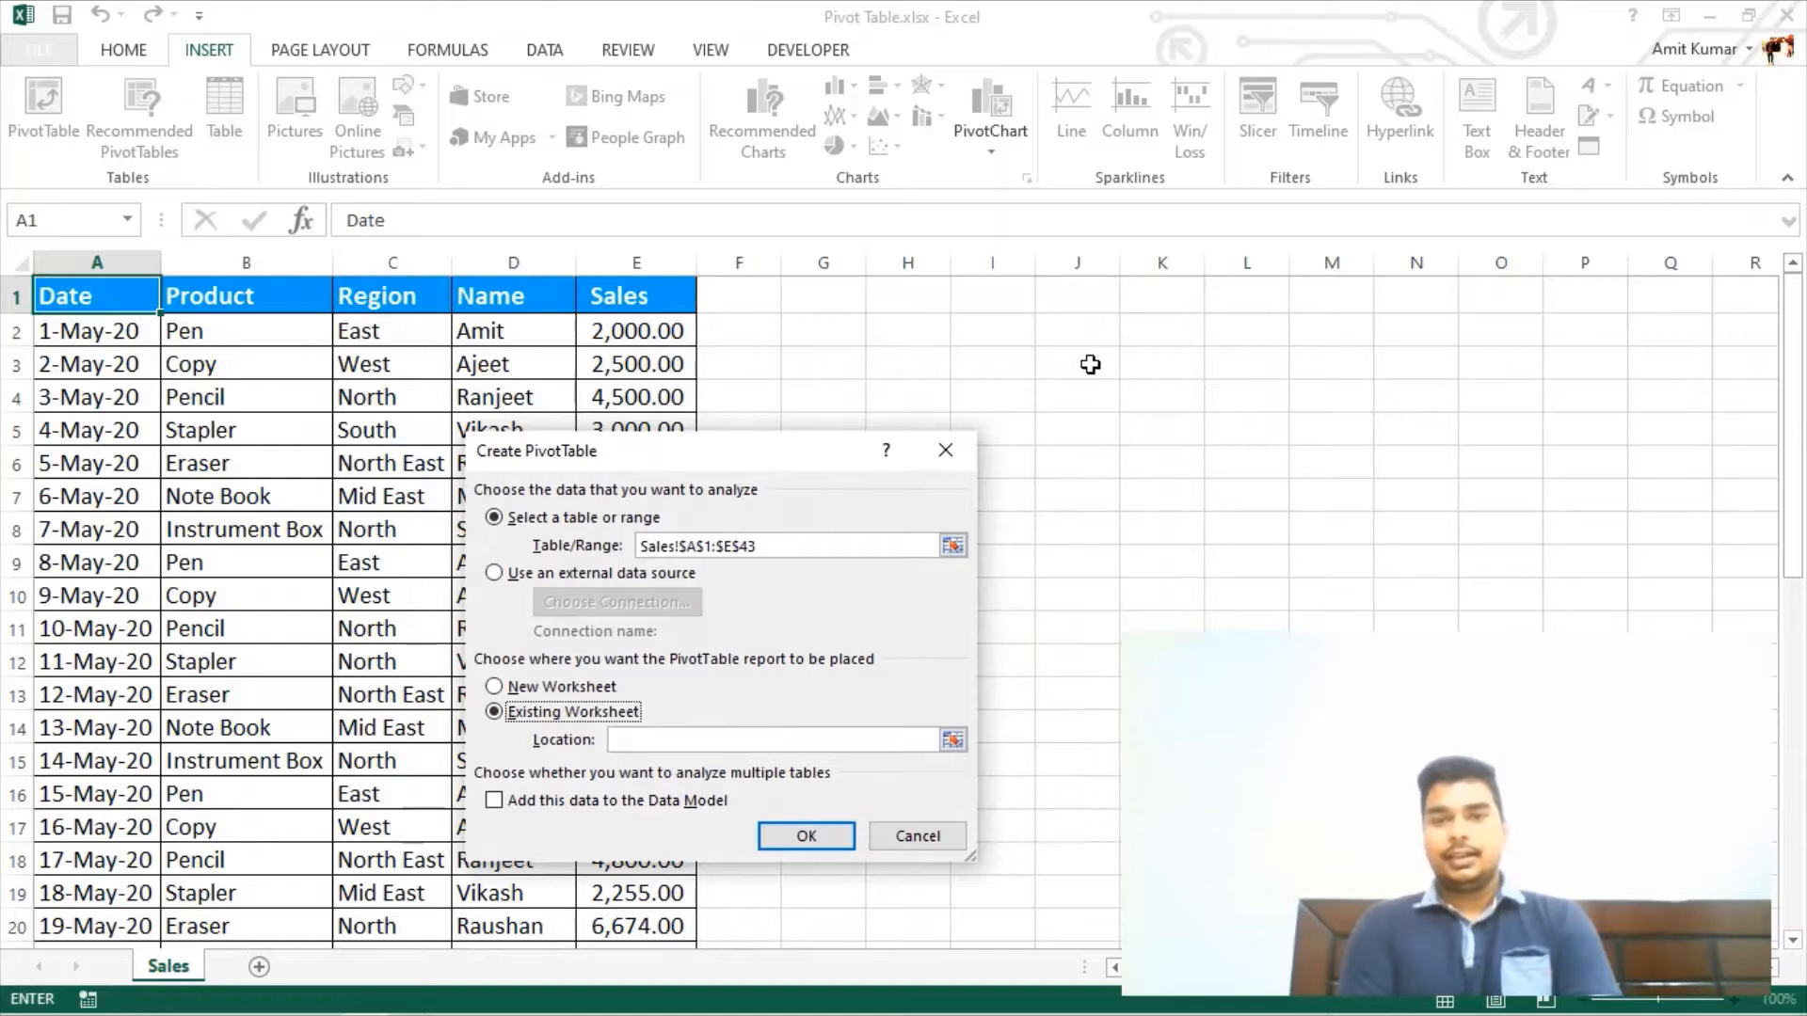
{"action": "left_click", "coordinate": [999, 367]}
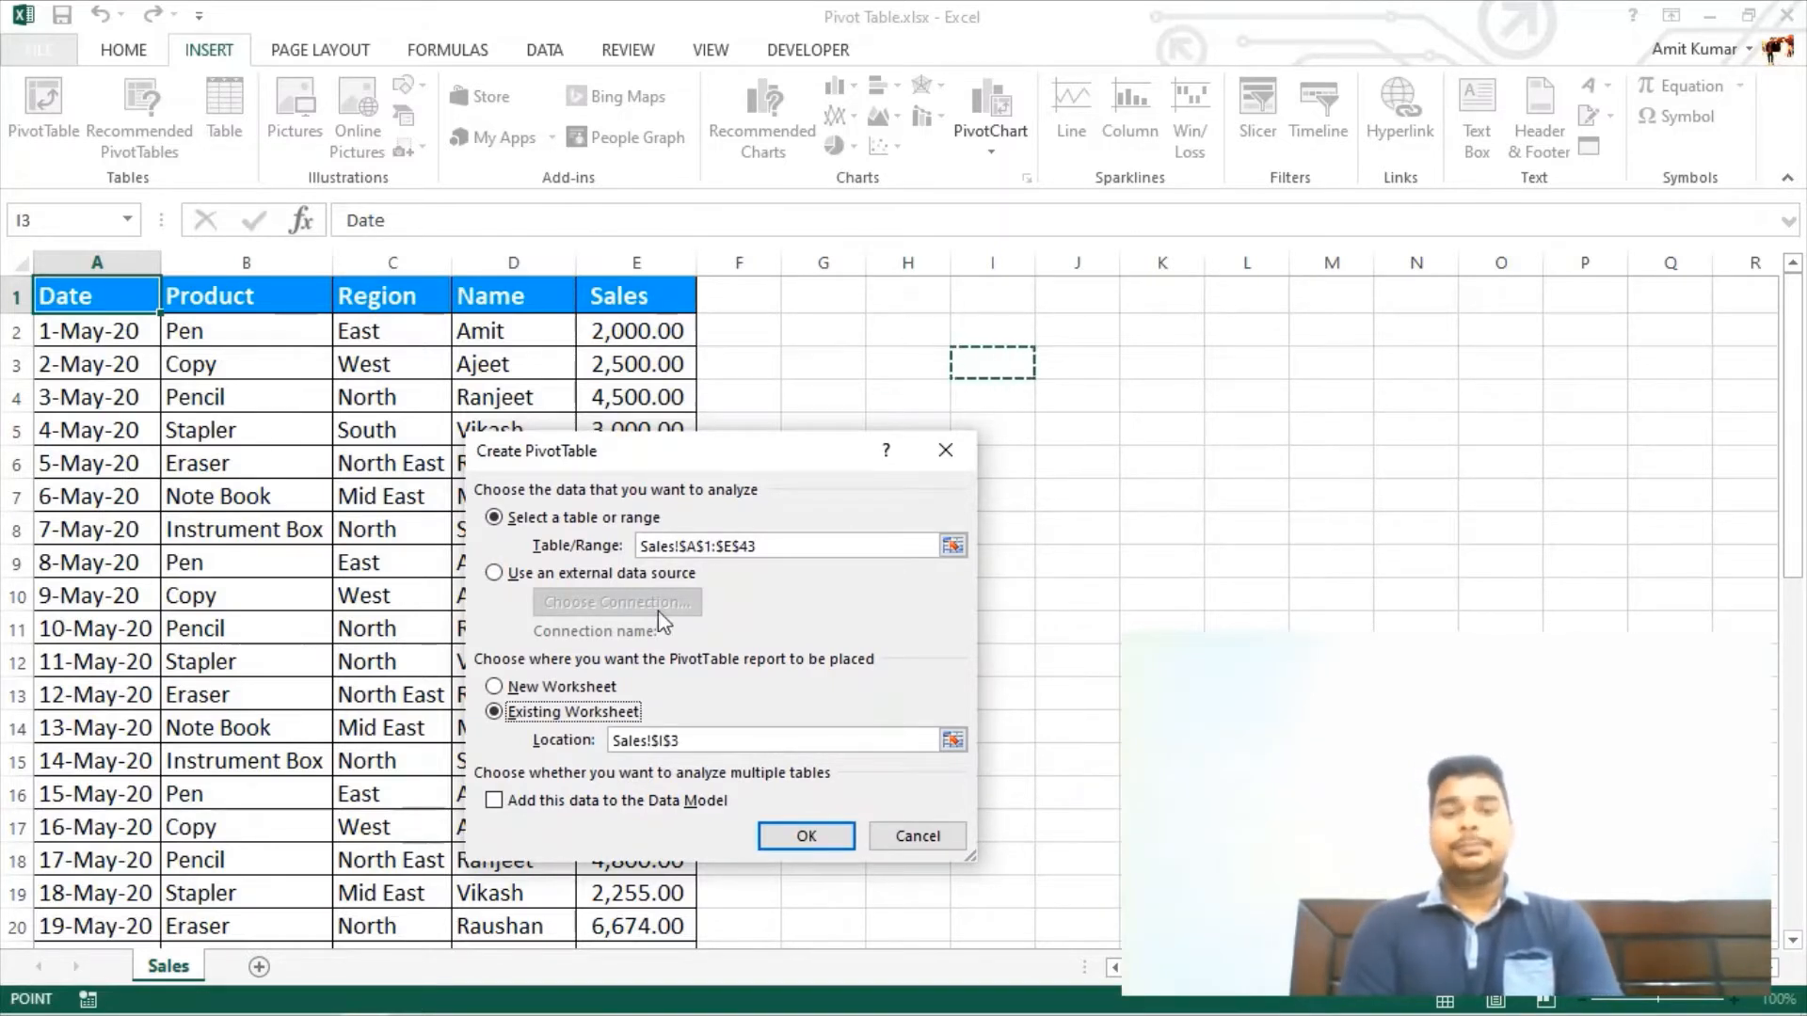
{"action": "left_click", "coordinate": [835, 848]}
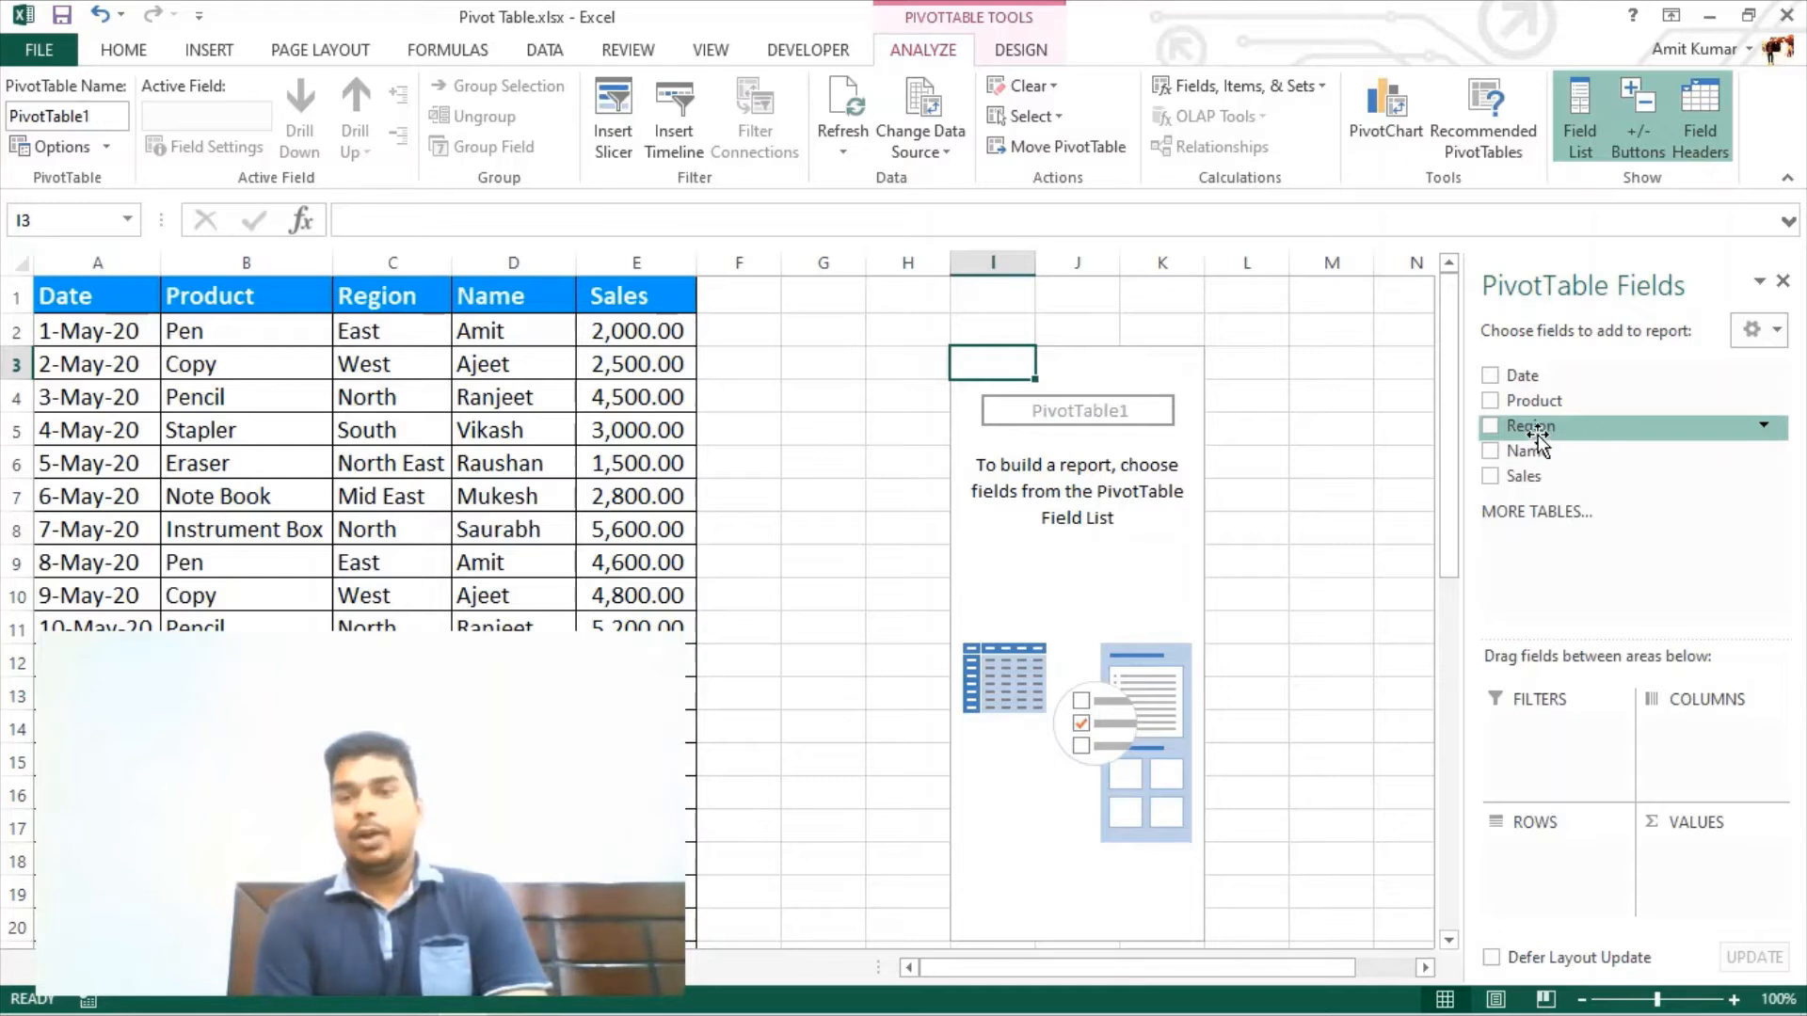
Lay out the PivotTable with Region as rows, Name as columns and the sum of Sales as values
{"action": "left_click_drag", "start_coordinate": [1540, 433], "coordinate": [1529, 873]}
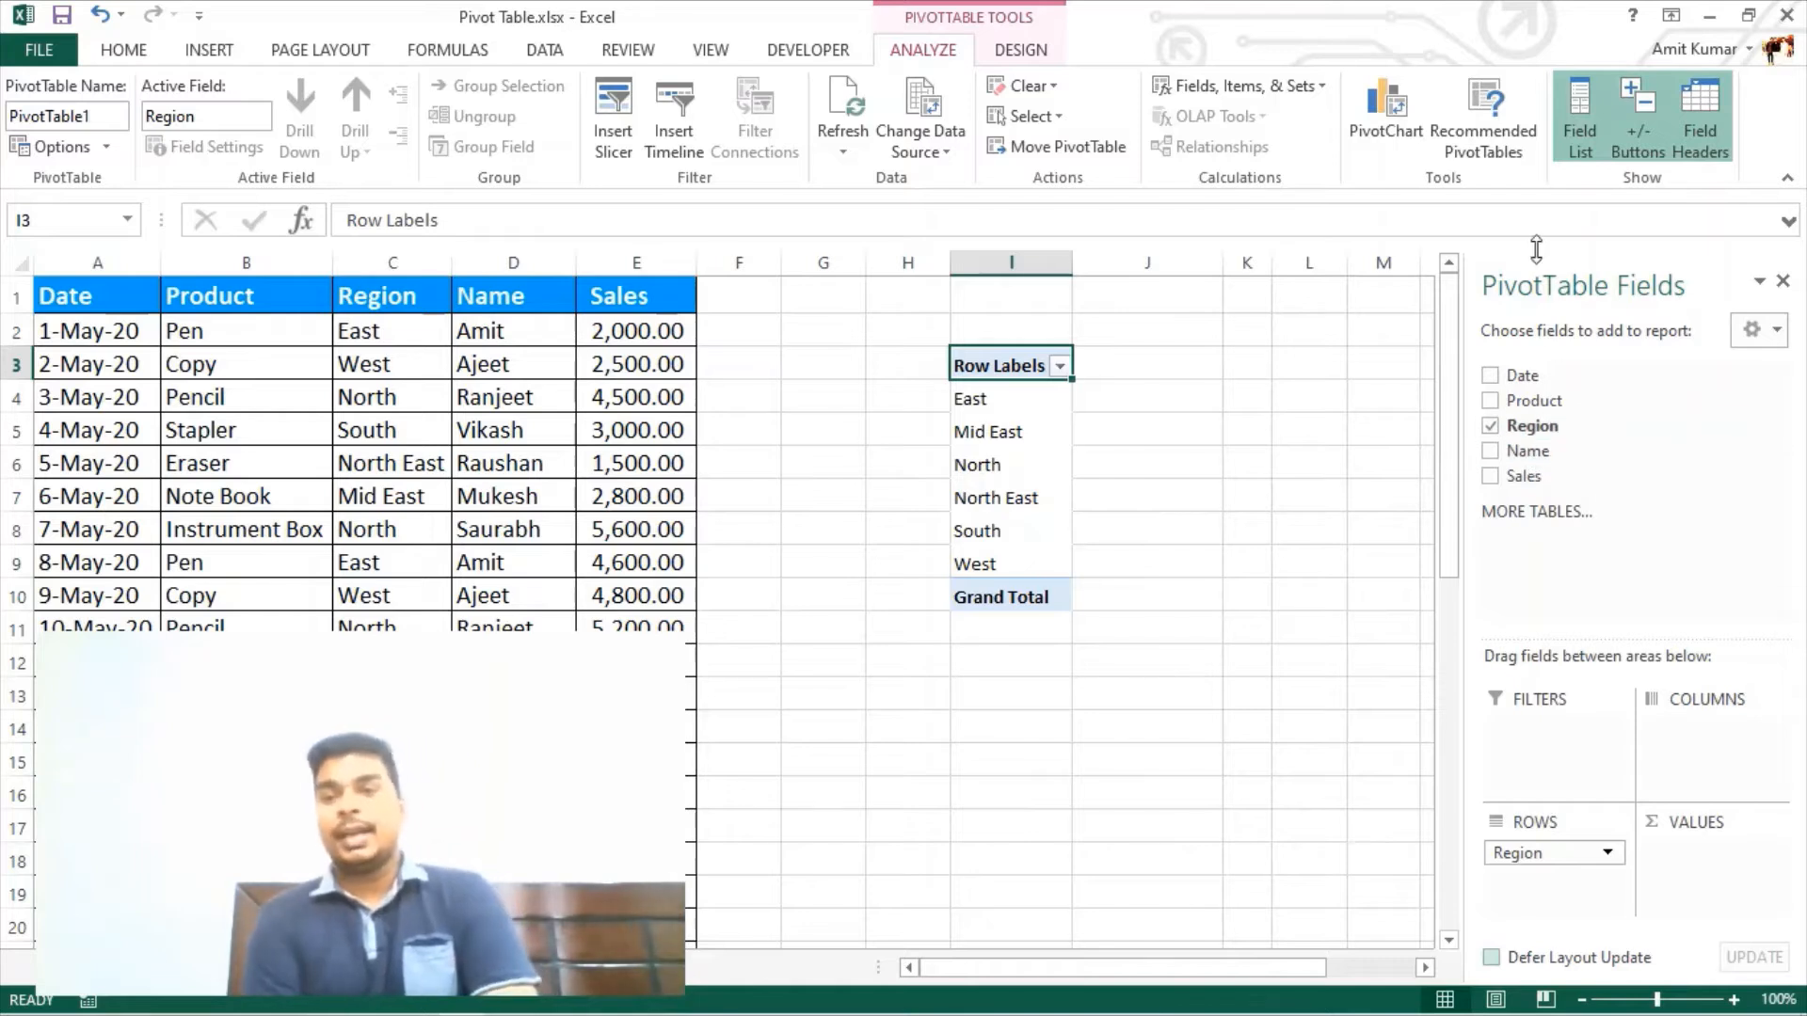
{"action": "left_click_drag", "start_coordinate": [1544, 455], "coordinate": [1699, 739]}
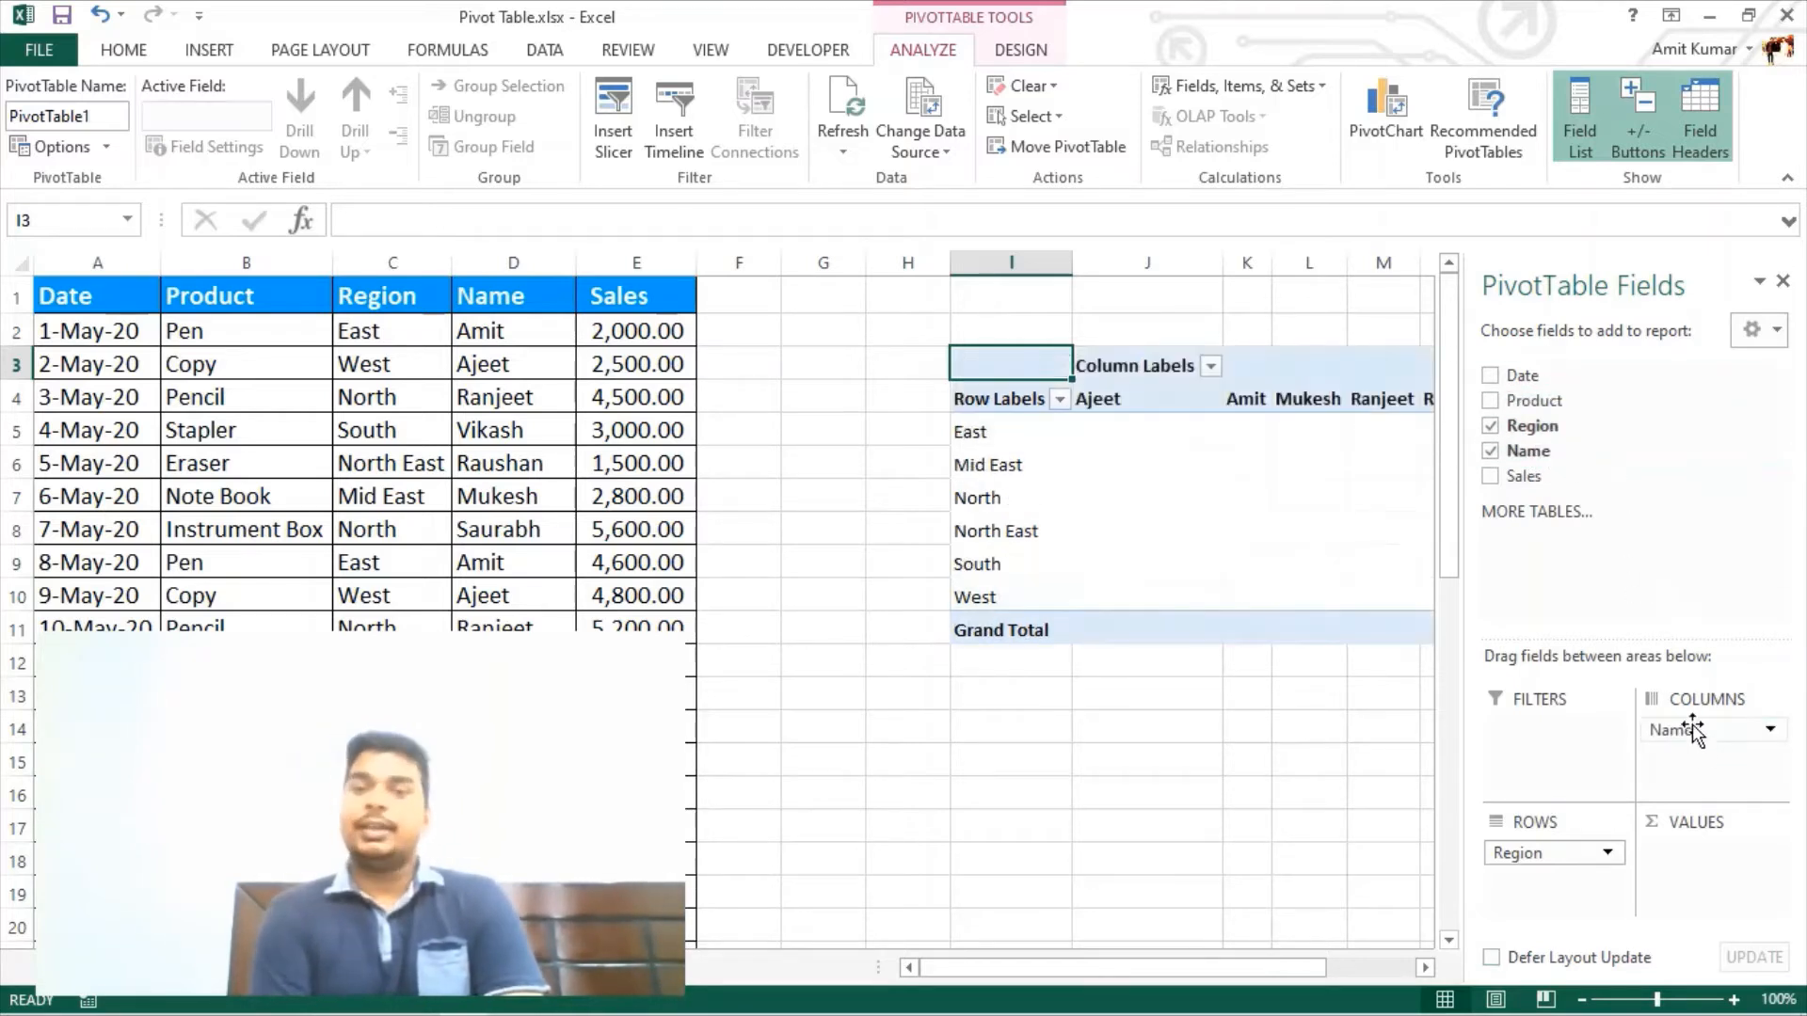
{"action": "left_click_drag", "start_coordinate": [1261, 978], "coordinate": [1355, 966]}
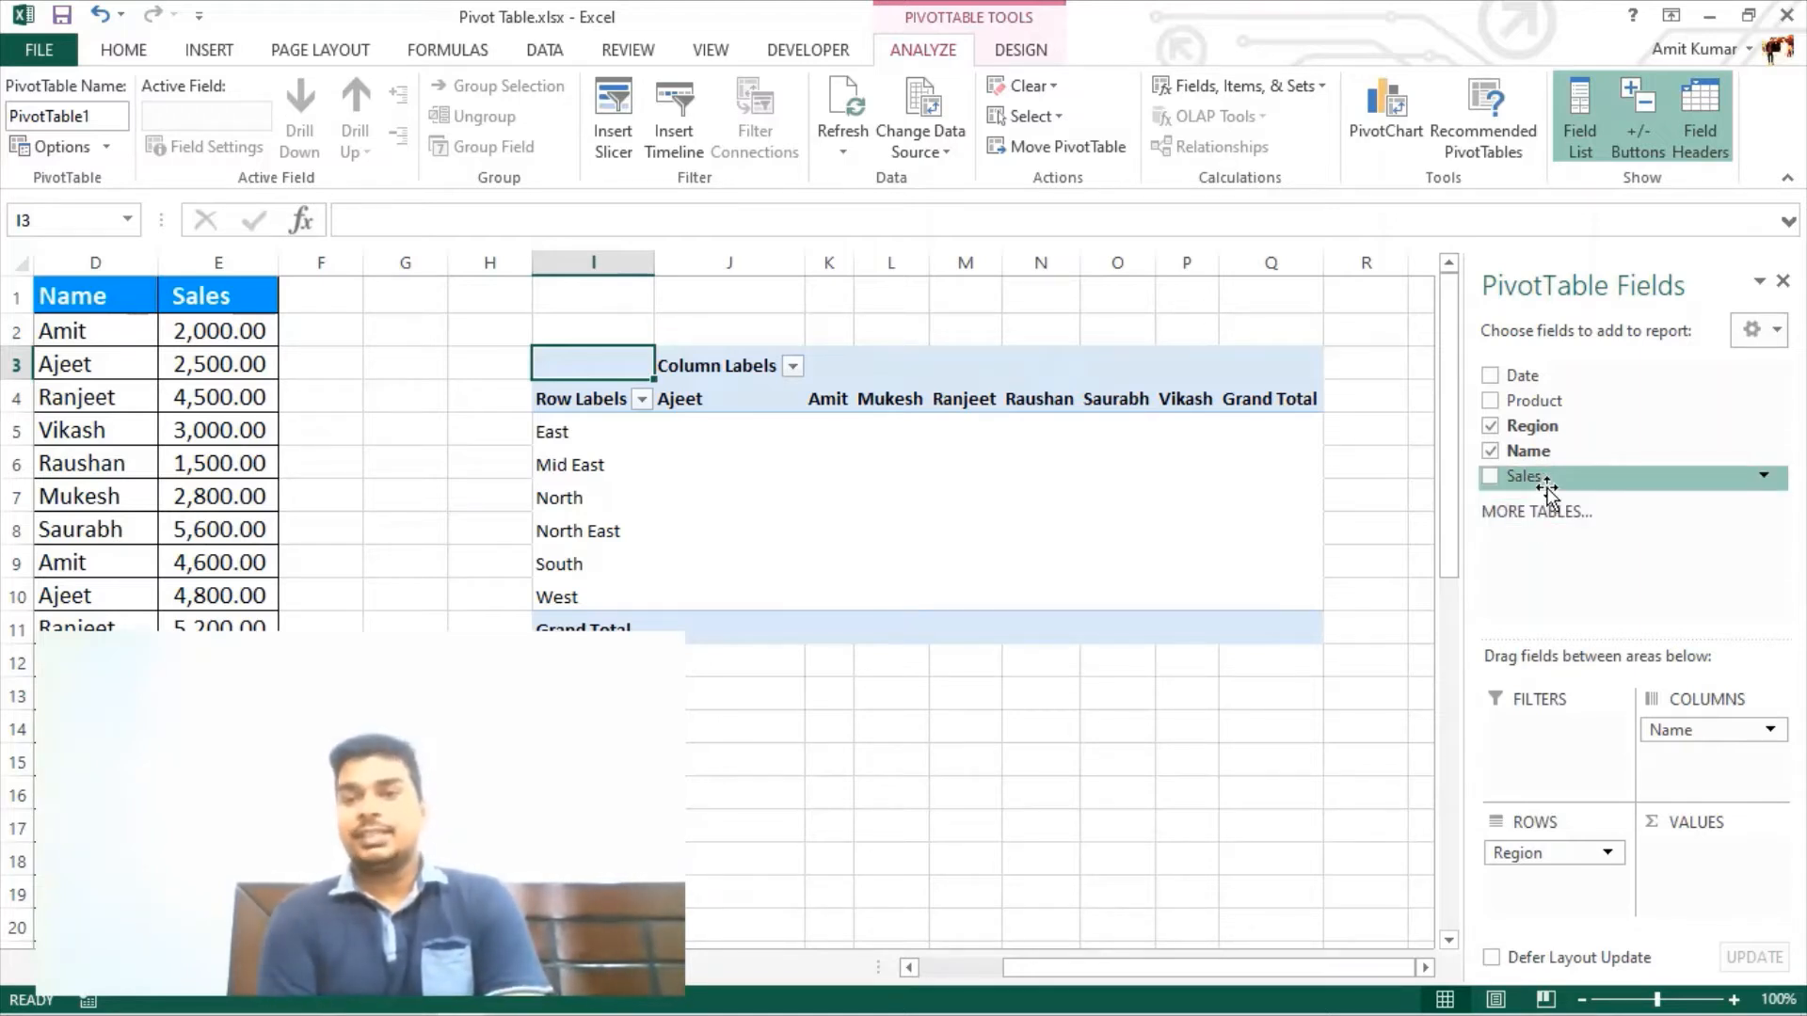
{"action": "left_click_drag", "start_coordinate": [1546, 484], "coordinate": [1693, 889]}
Examine the PivotTable's East row, the grand totals per region and the grand totals per salesperson
{"action": "left_click", "coordinate": [729, 398]}
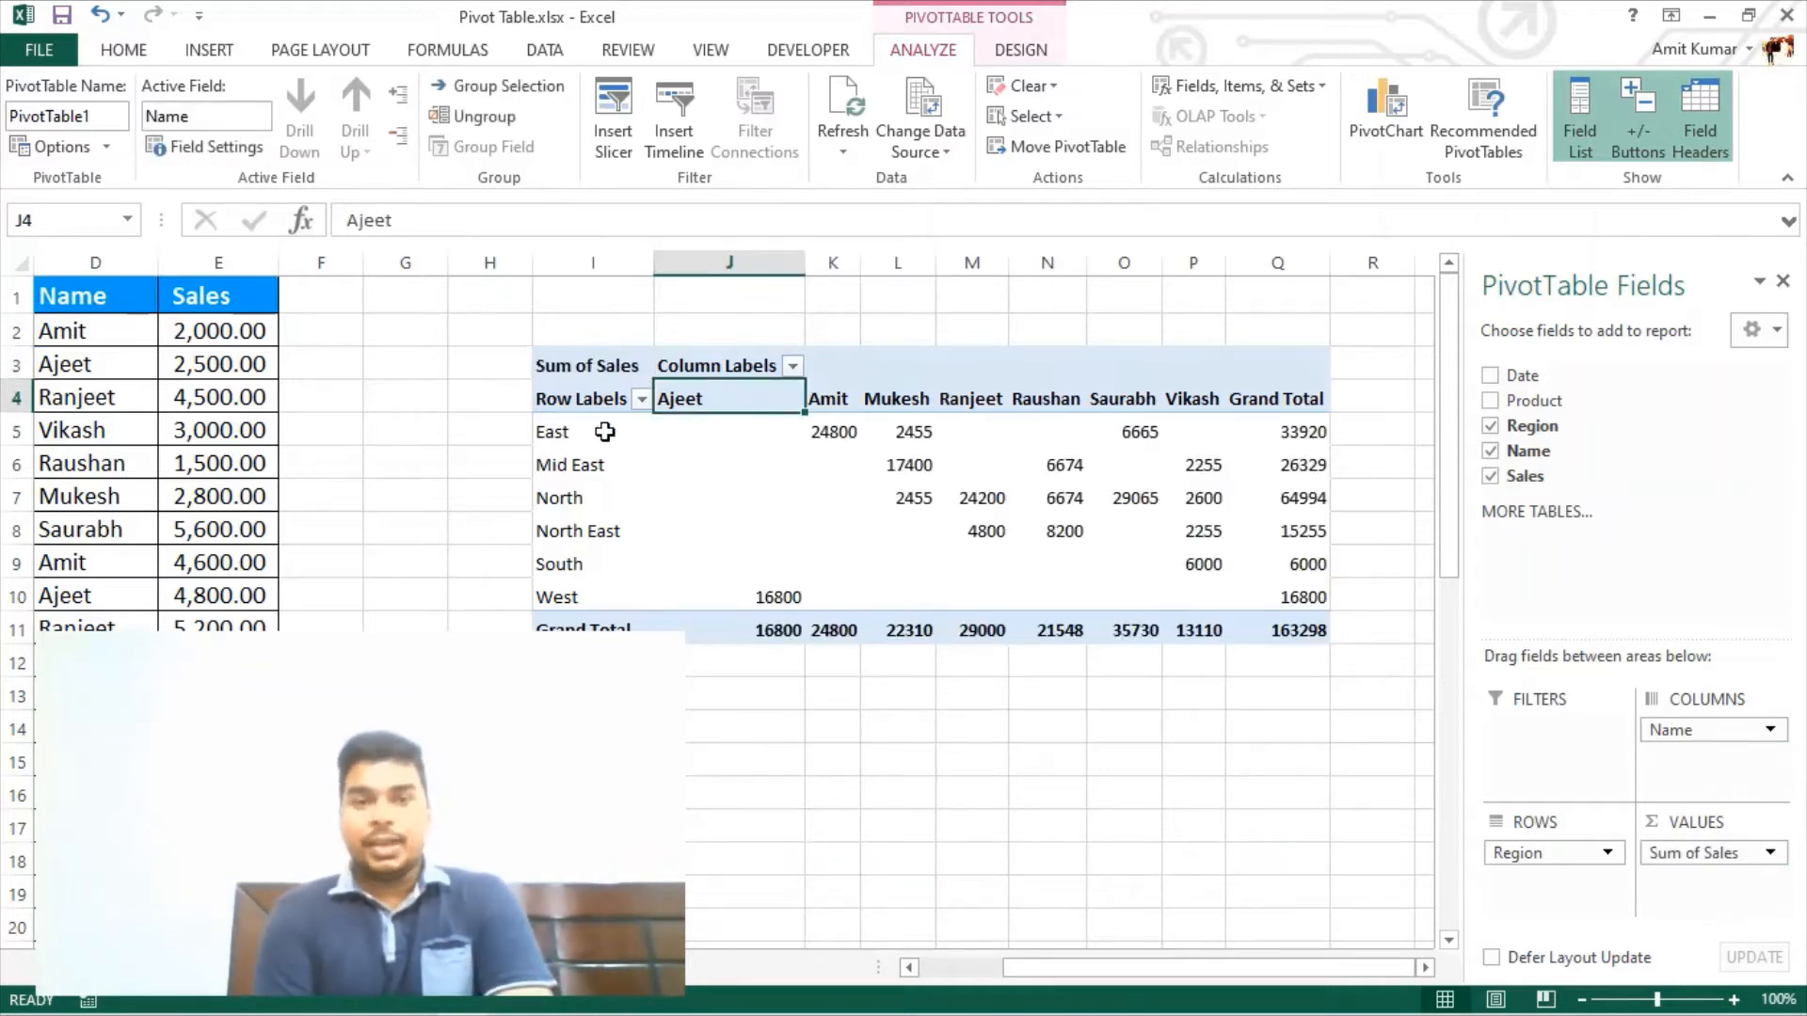
{"action": "left_click", "coordinate": [546, 431]}
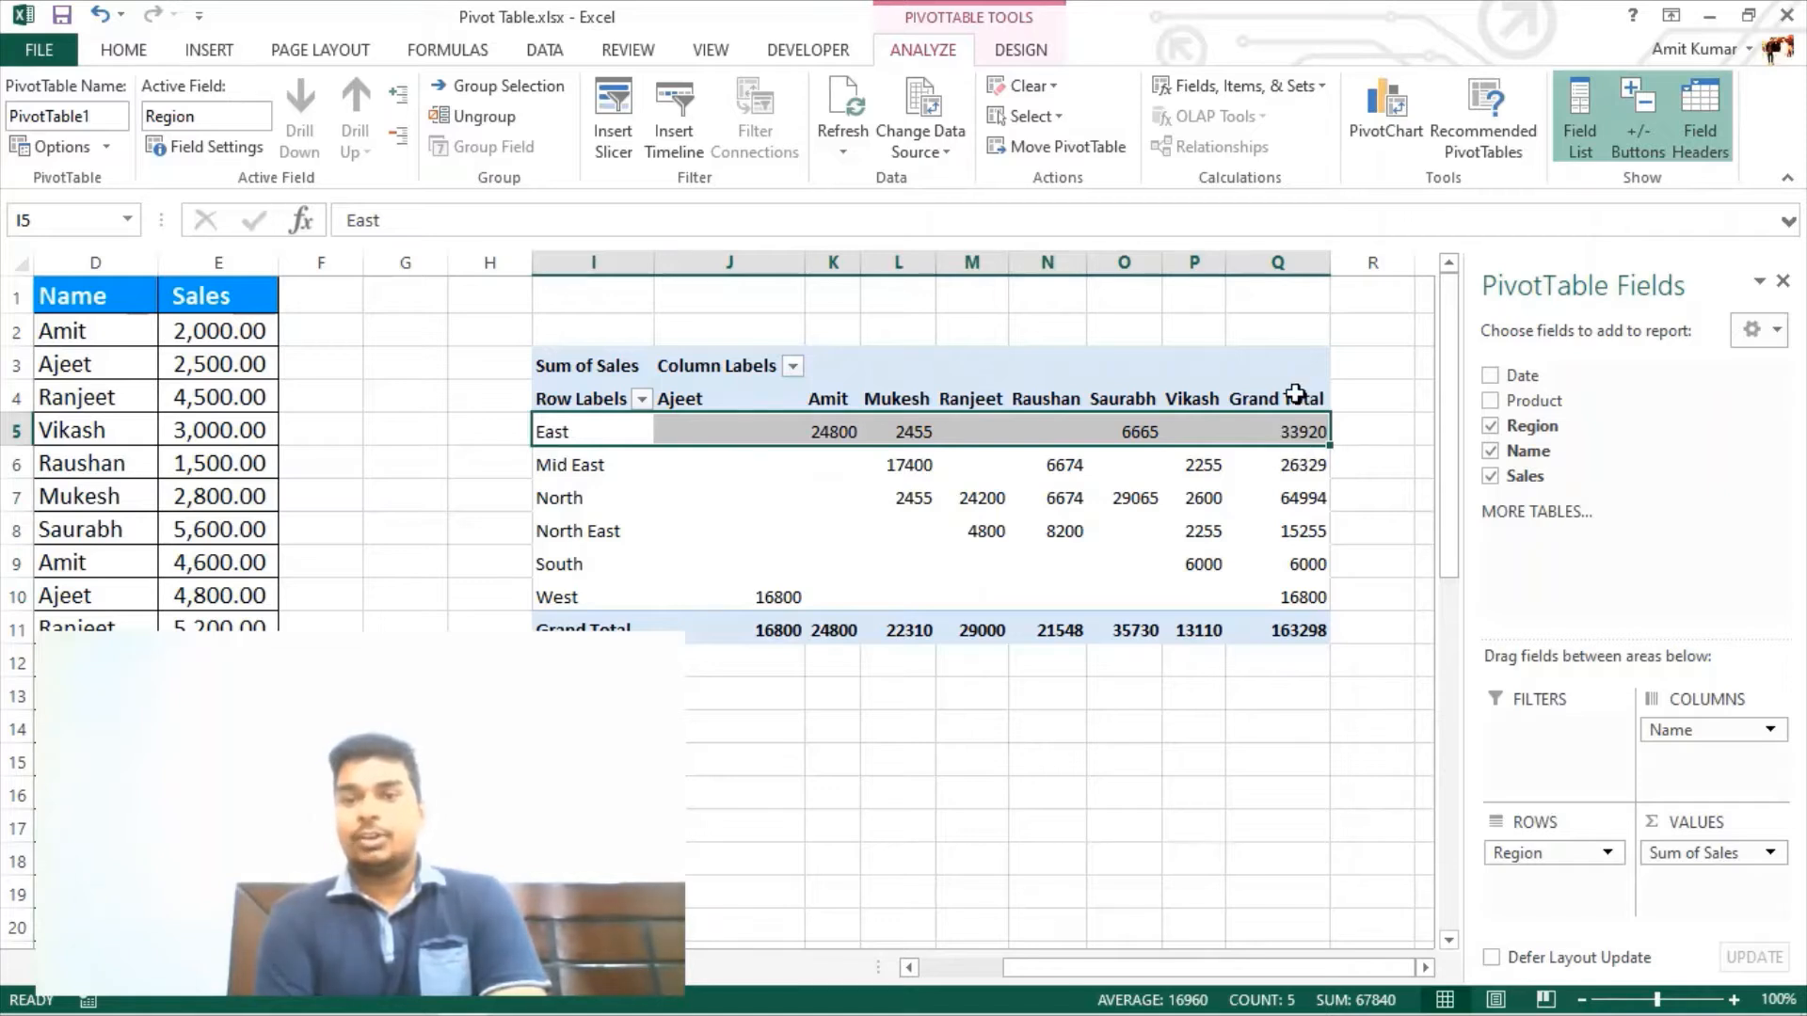
{"action": "left_click_drag", "start_coordinate": [1296, 393], "coordinate": [1309, 447]}
{"action": "left_click_drag", "start_coordinate": [1265, 398], "coordinate": [1294, 626]}
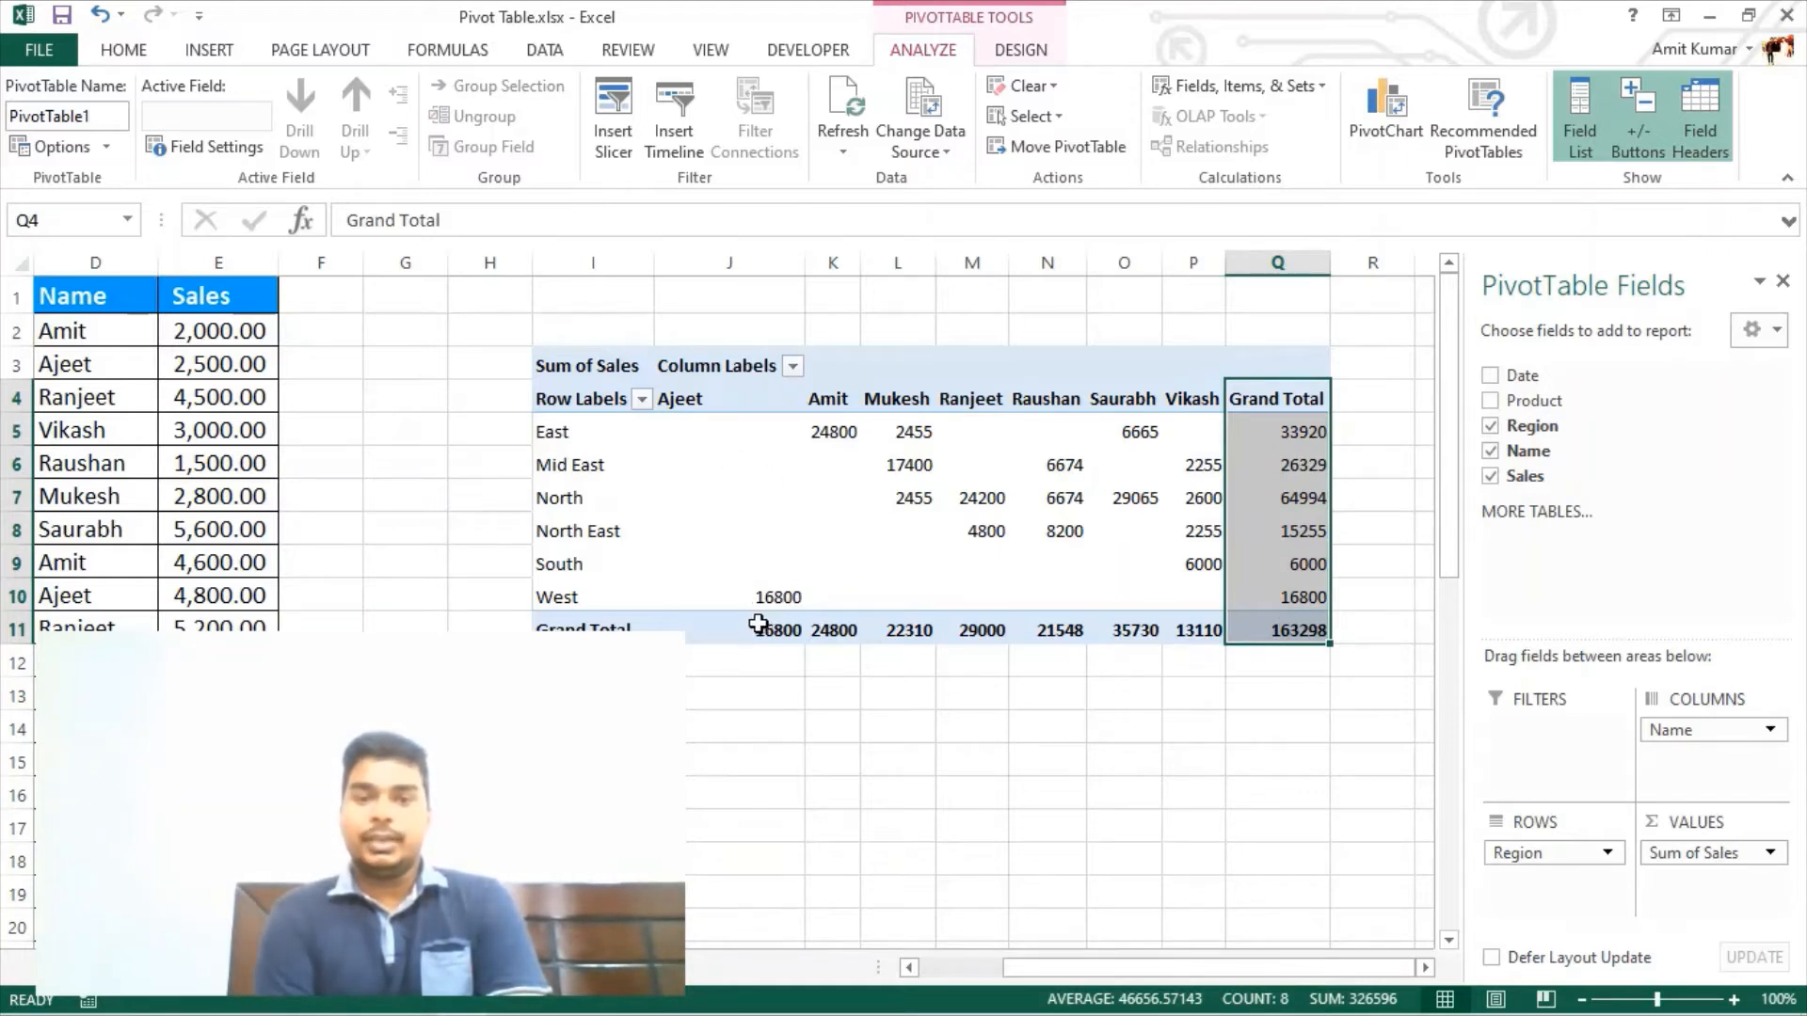
{"action": "left_click_drag", "start_coordinate": [781, 629], "coordinate": [1211, 626]}
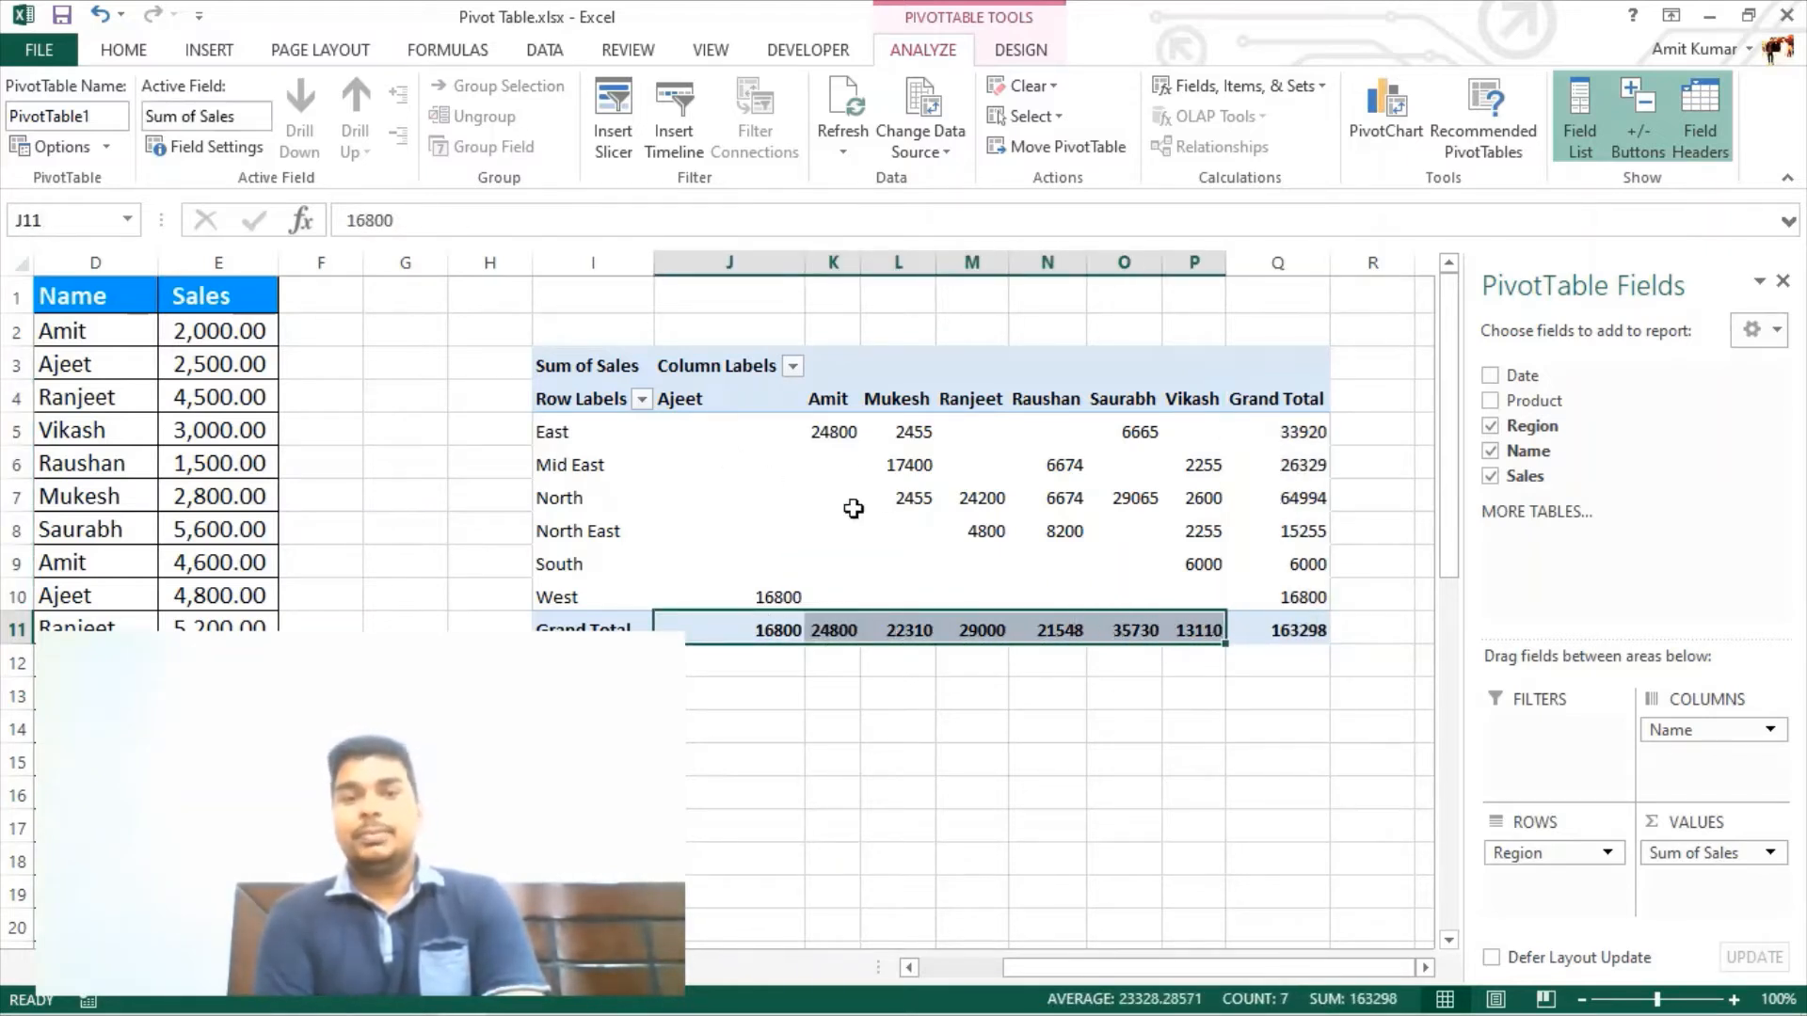
Examine the first two salespeople's columns in the PivotTable, comparing their sales in each region with the first one's grand total
{"action": "left_click", "coordinate": [706, 399]}
{"action": "left_click", "coordinate": [748, 626]}
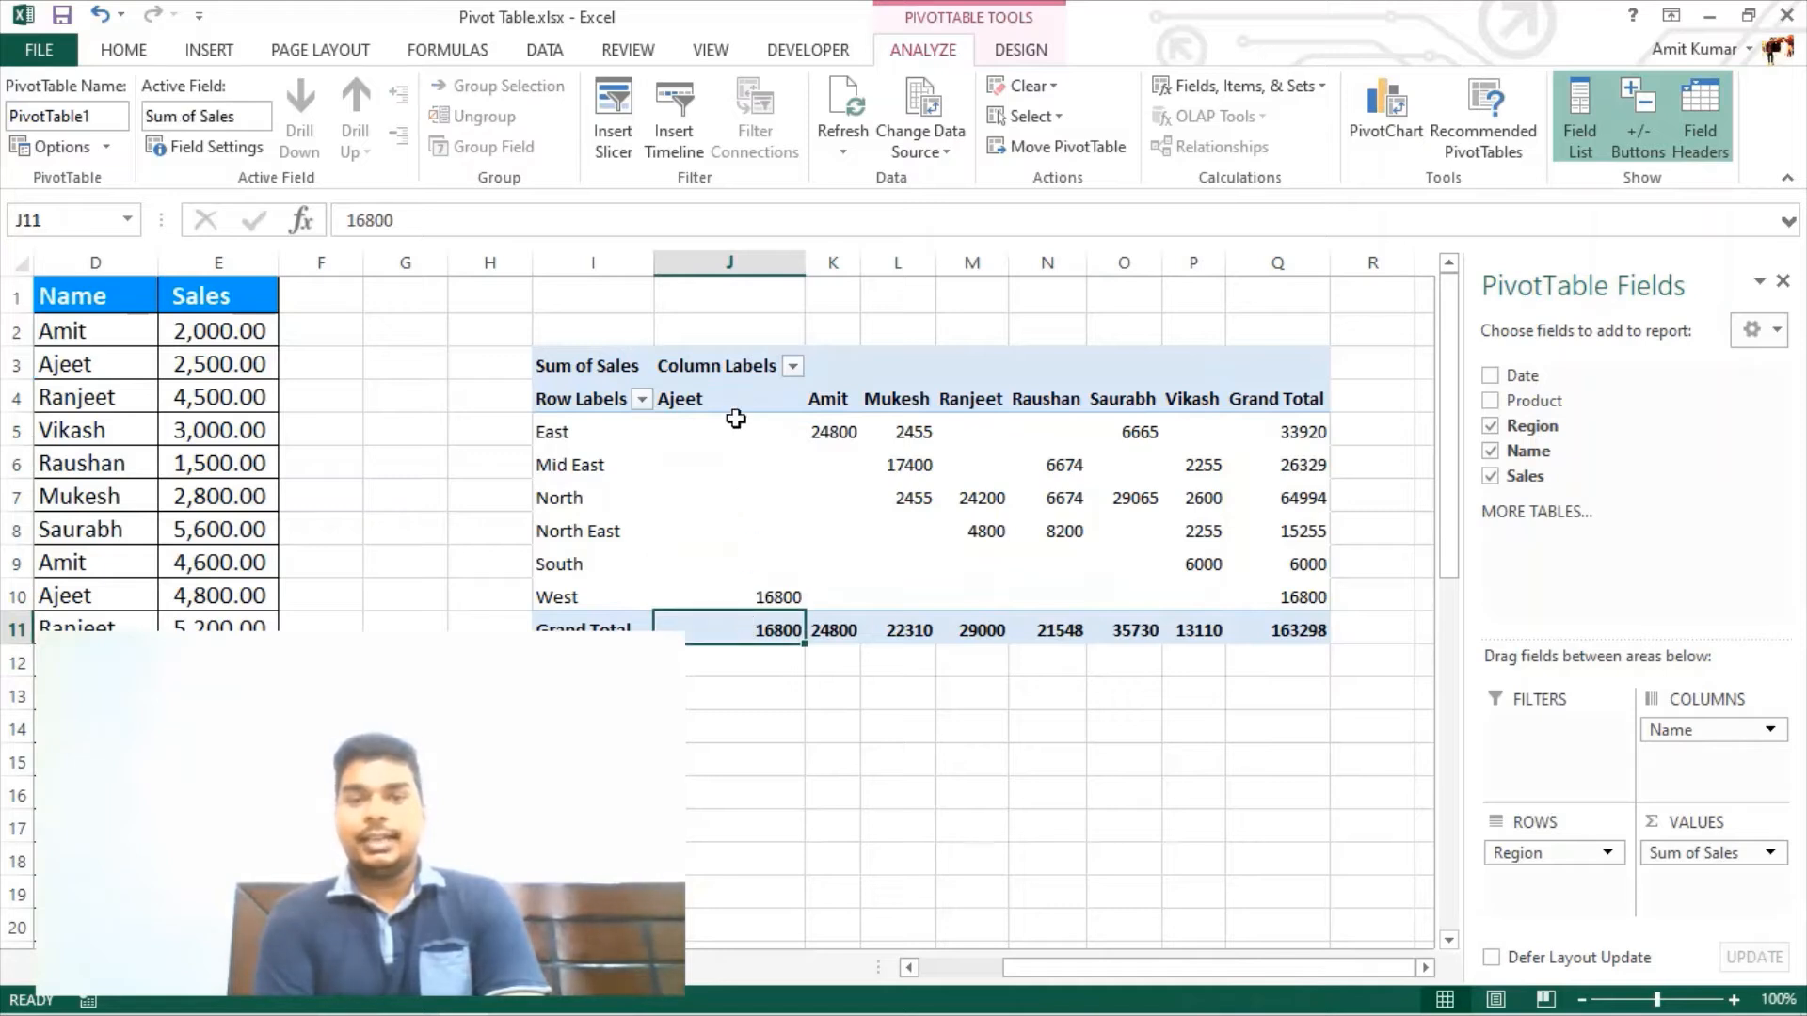
{"action": "left_click_drag", "start_coordinate": [738, 399], "coordinate": [755, 631]}
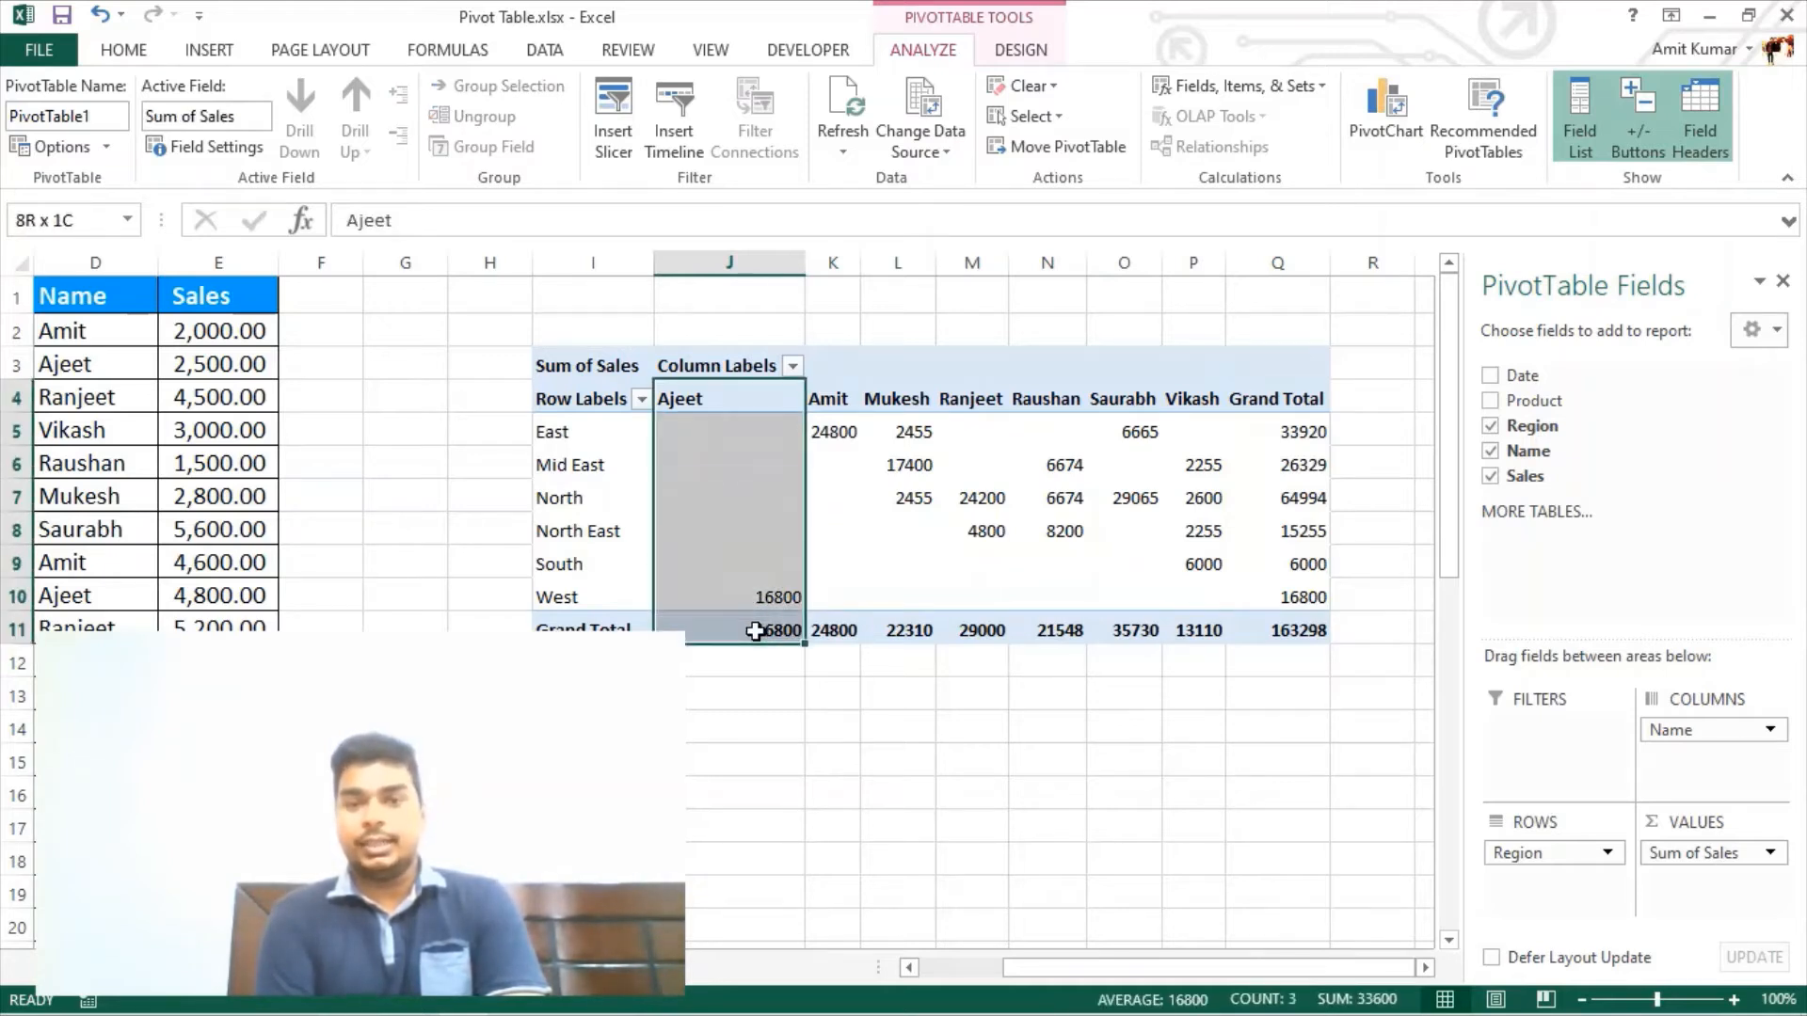
{"action": "left_click", "coordinate": [692, 400]}
{"action": "left_click", "coordinate": [576, 597]}
{"action": "left_click", "coordinate": [758, 599]}
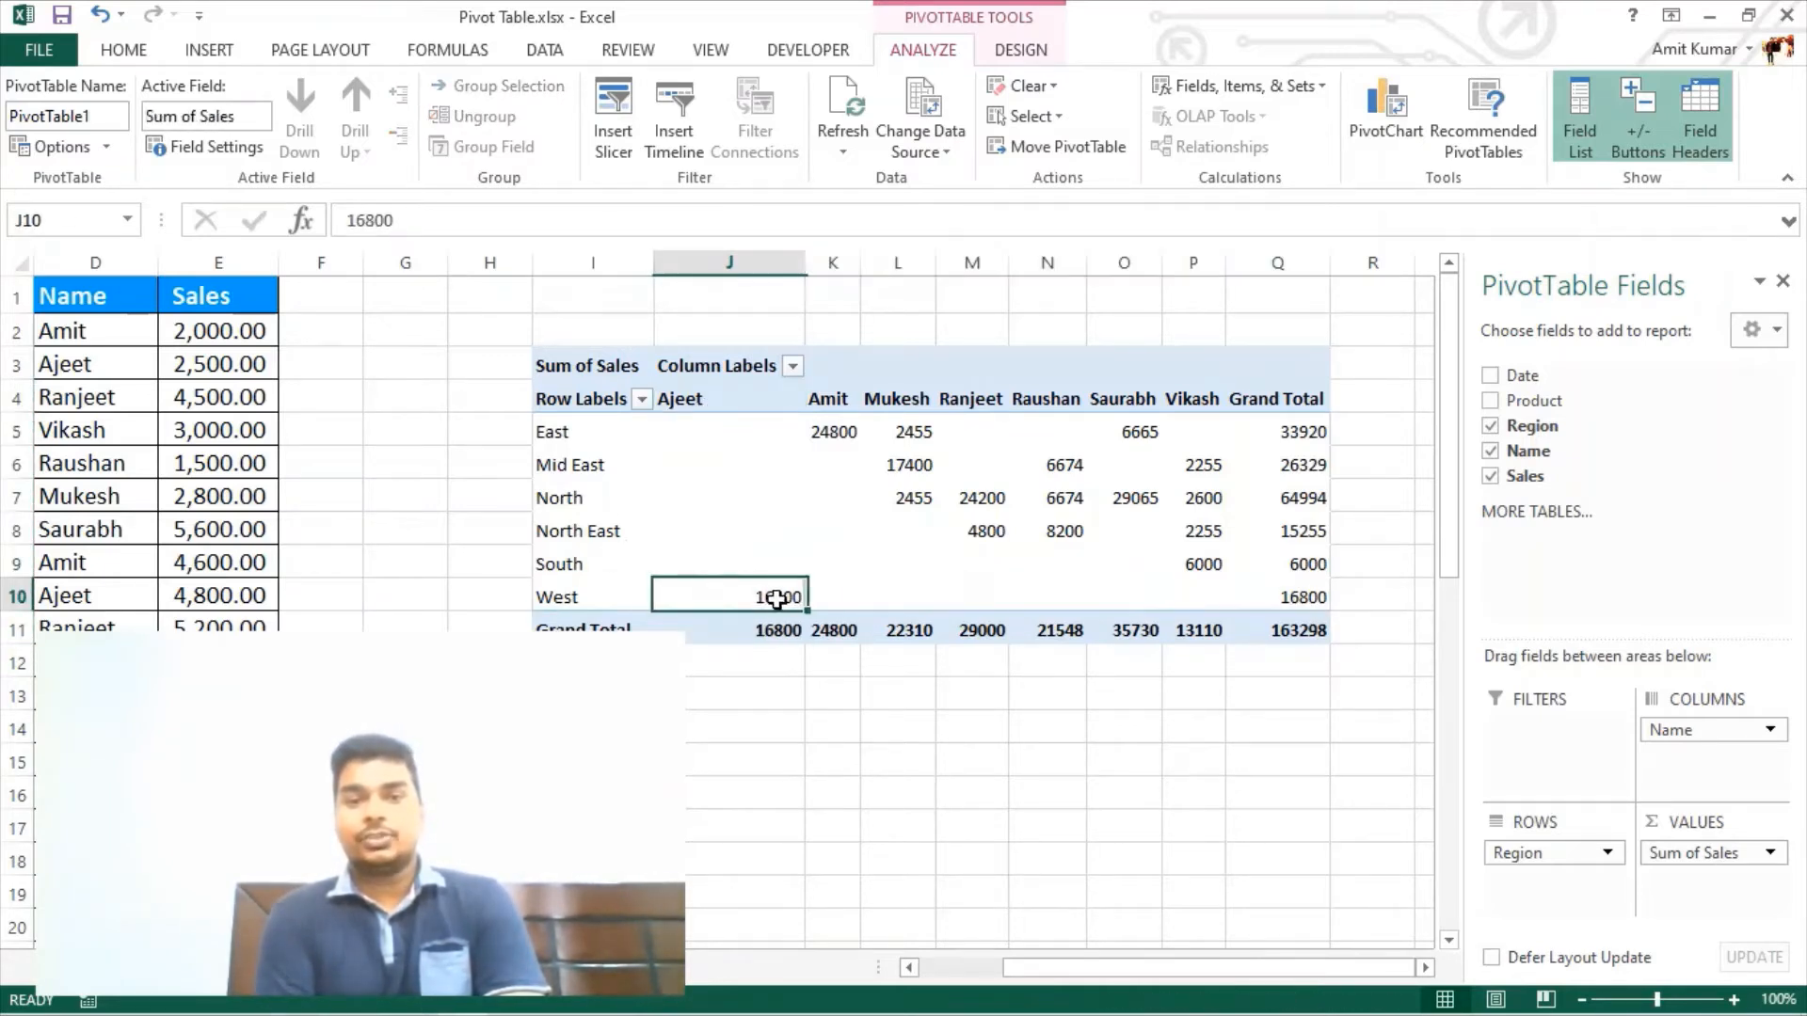
{"action": "left_click", "coordinate": [764, 628]}
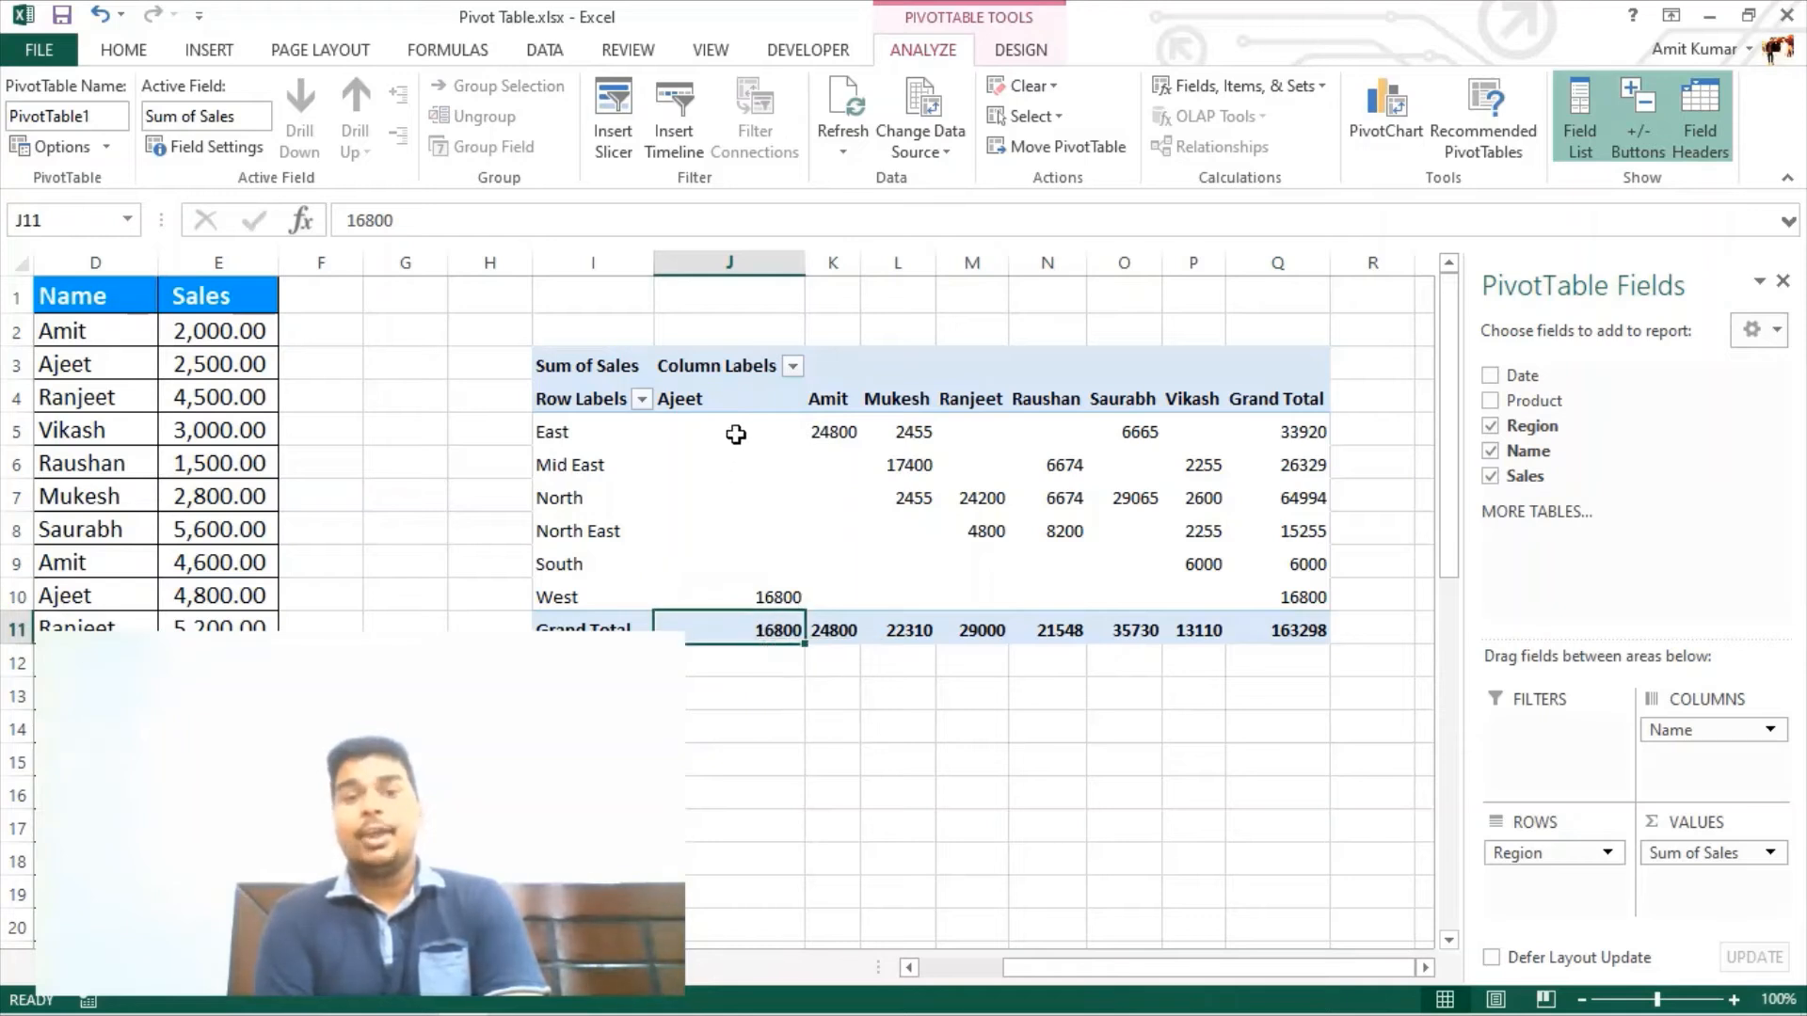
{"action": "left_click_drag", "start_coordinate": [734, 431], "coordinate": [754, 563]}
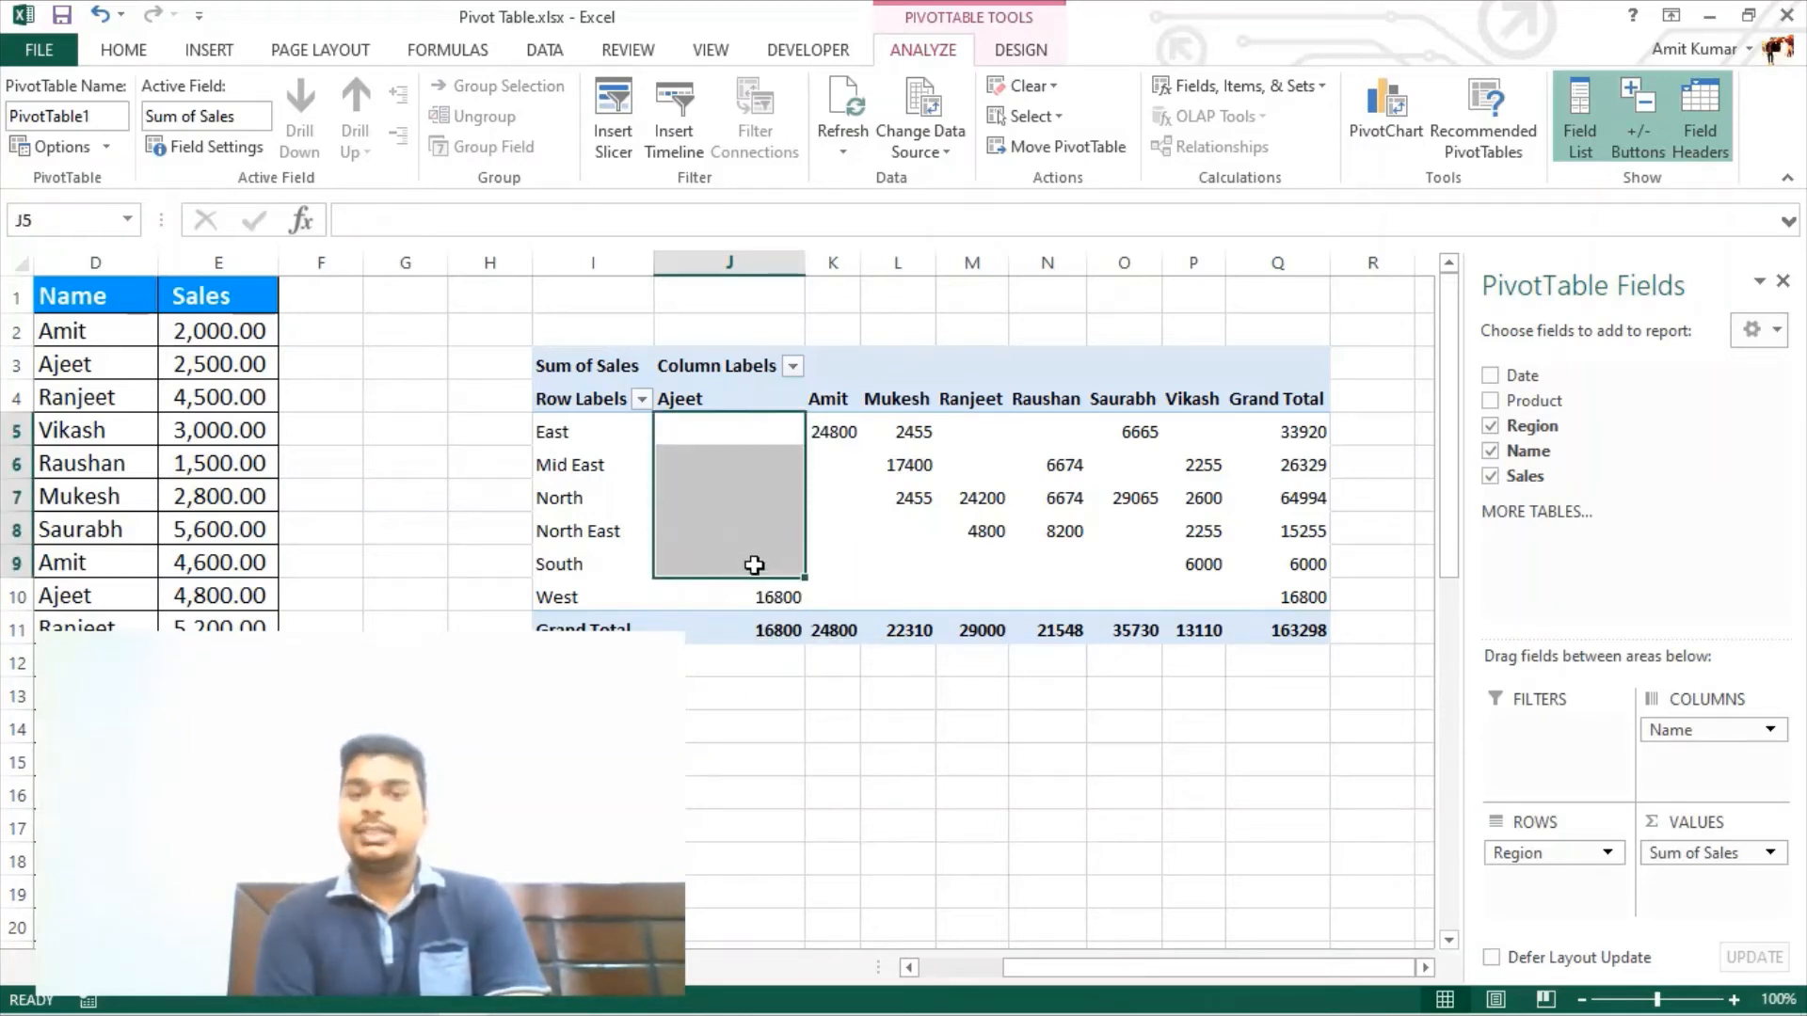
{"action": "left_click", "coordinate": [828, 433]}
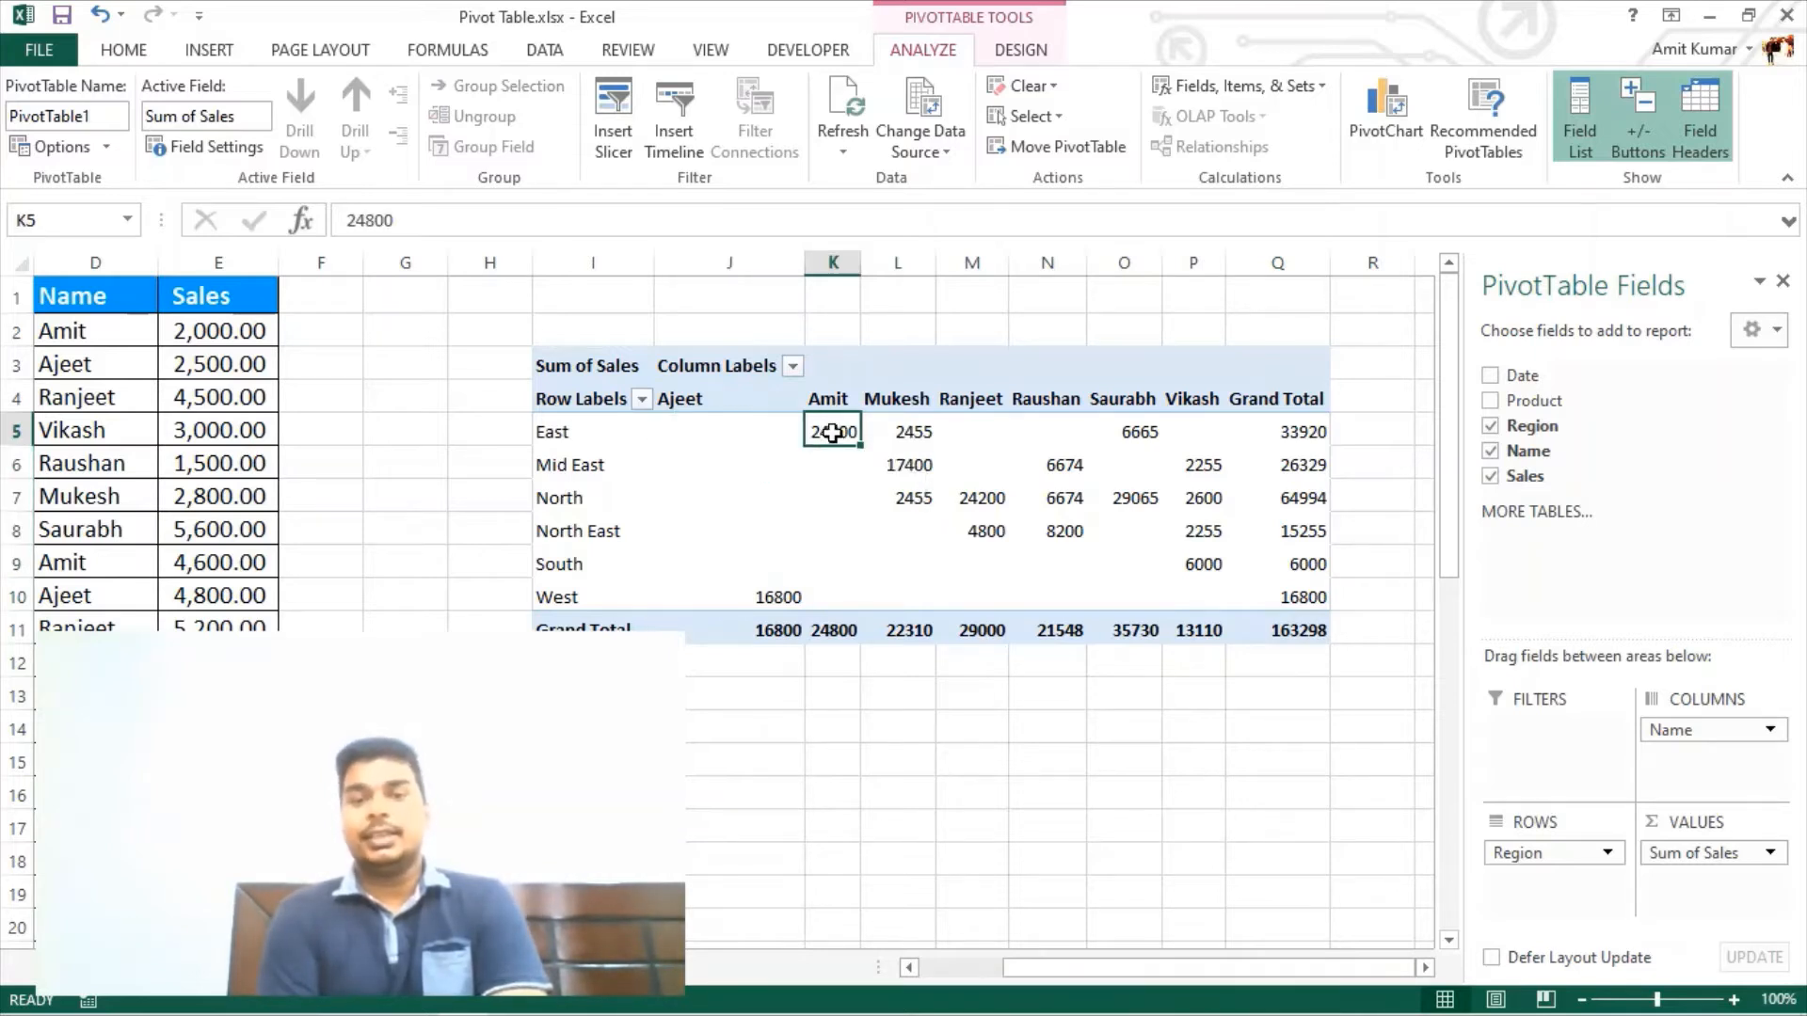
{"action": "left_click_drag", "start_coordinate": [828, 433], "coordinate": [838, 593]}
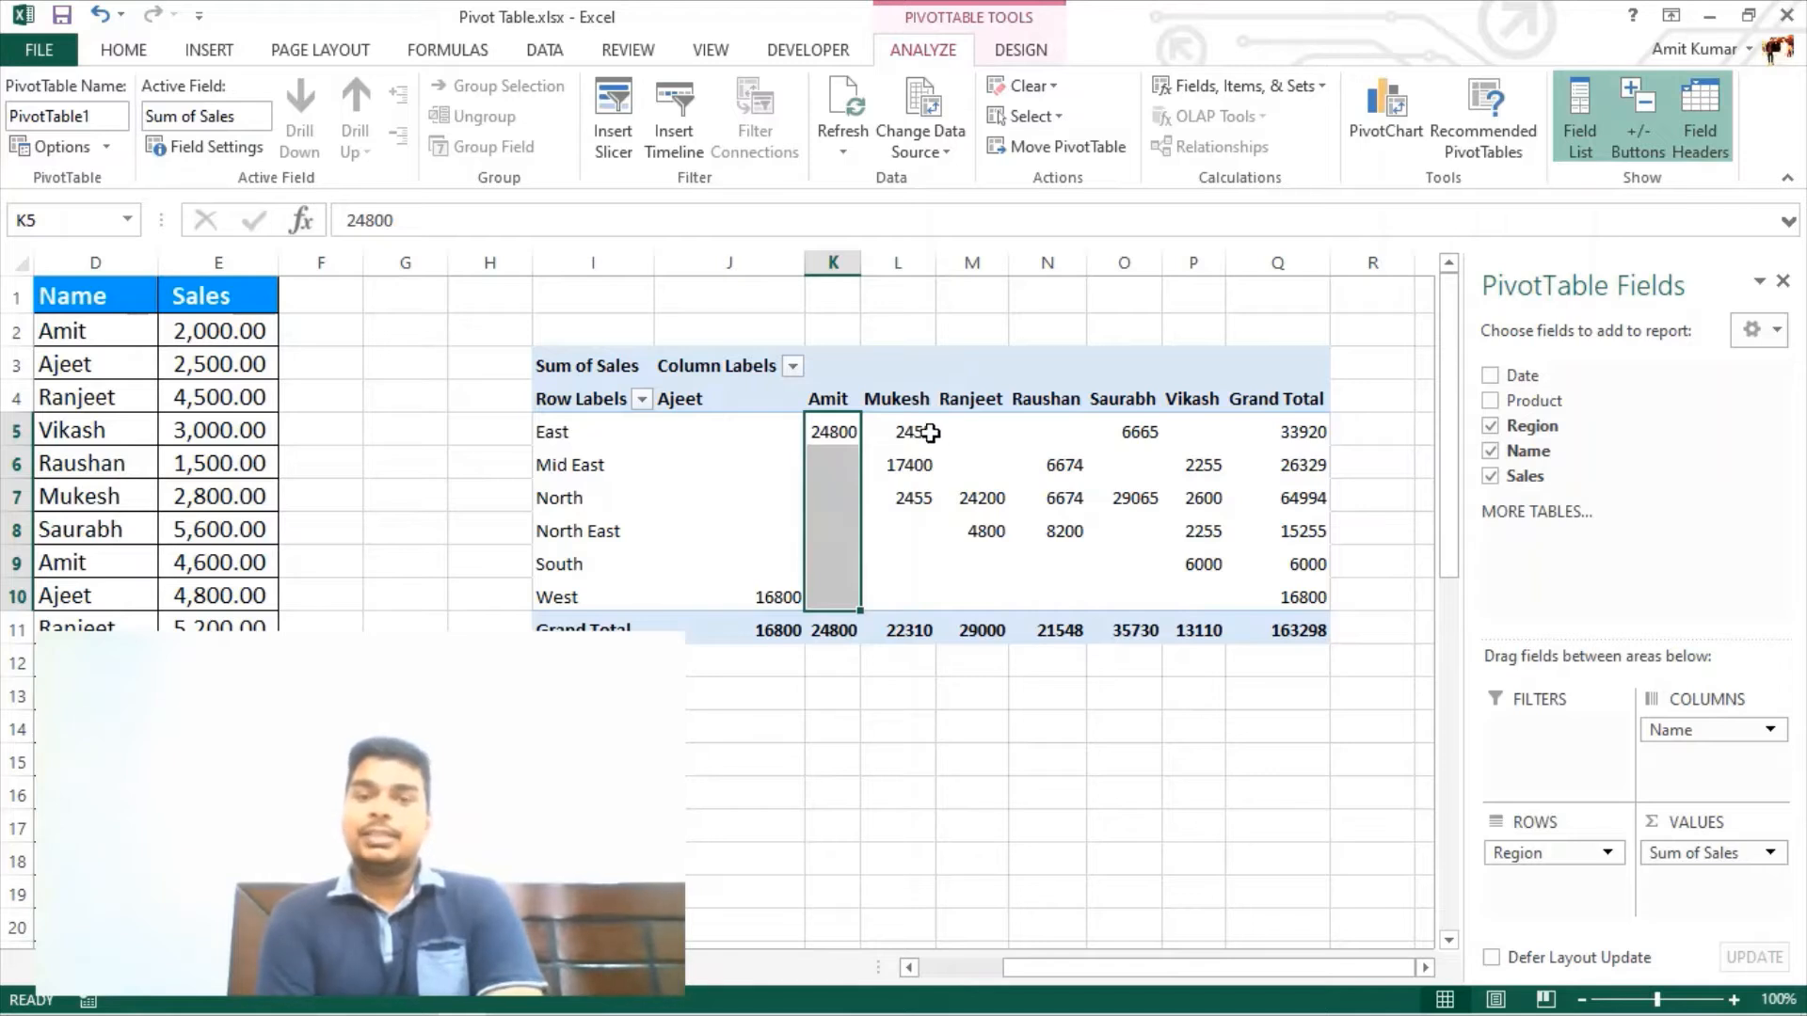
Examine the third salesperson's sales per region and grand total, then the East and Mid East rows of the PivotTable
{"action": "left_click_drag", "start_coordinate": [860, 429], "coordinate": [592, 434]}
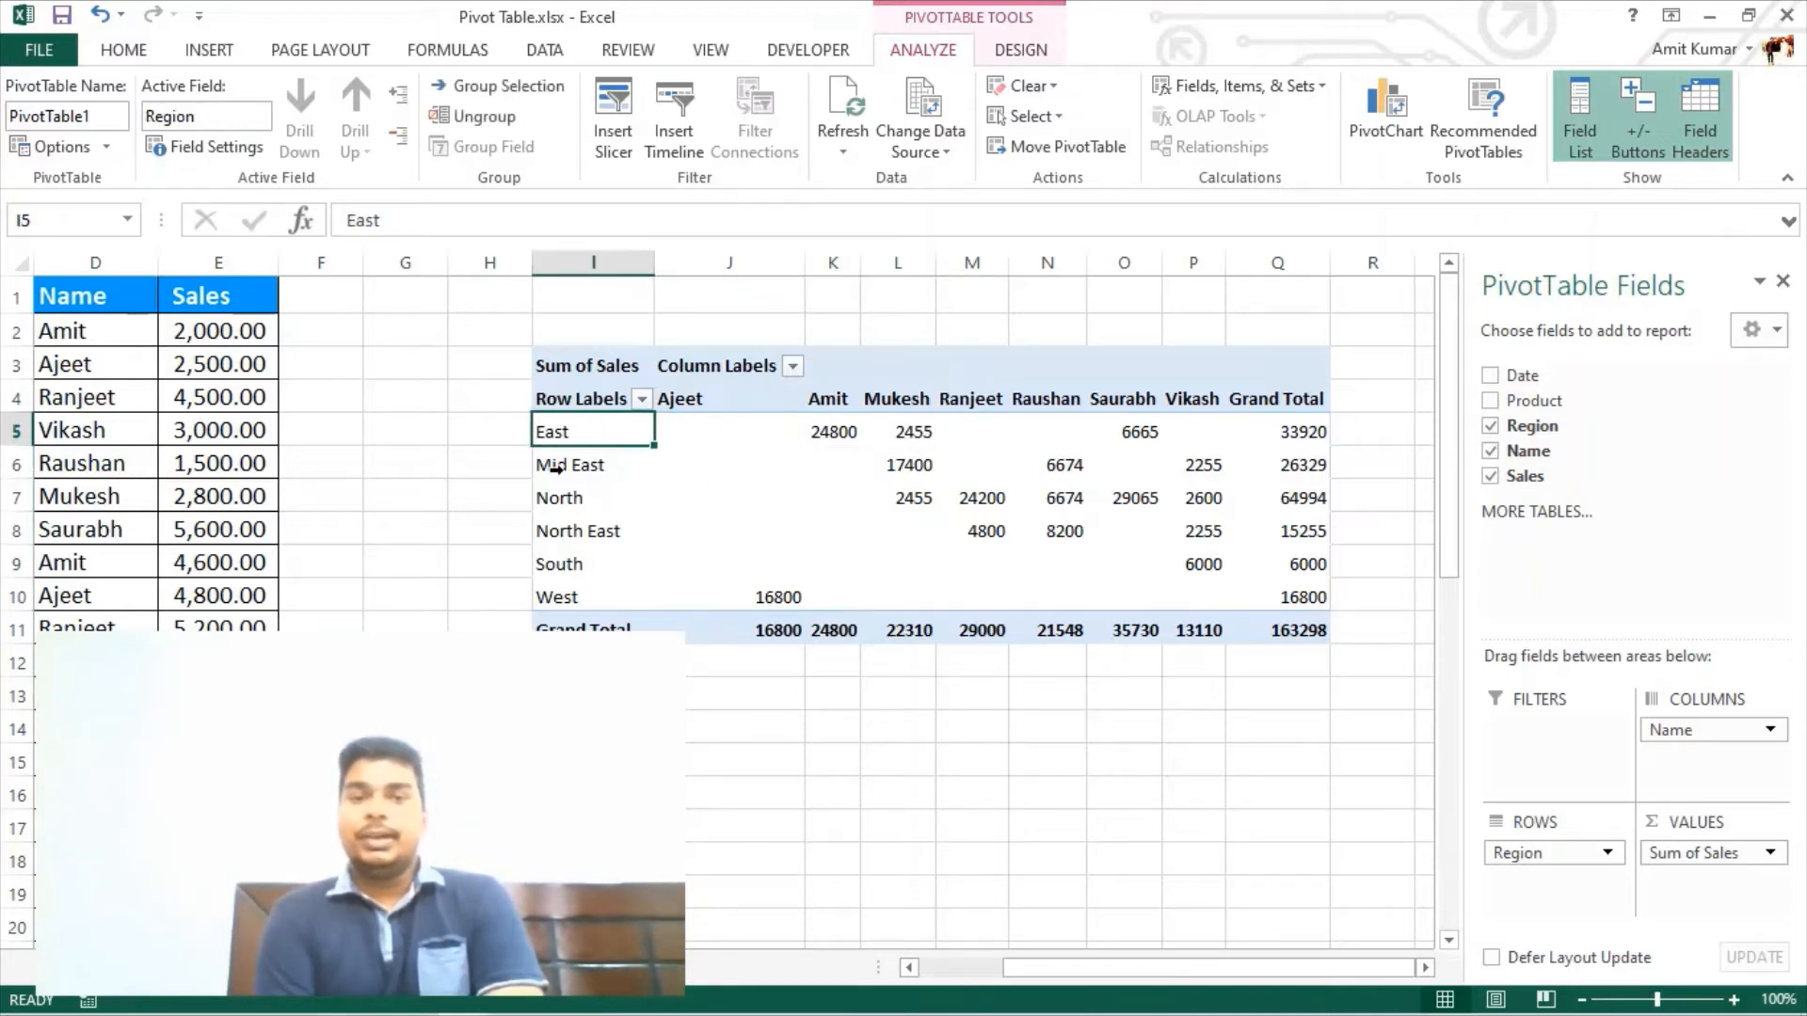
{"action": "left_click", "coordinate": [552, 463]}
{"action": "left_click_drag", "start_coordinate": [903, 428], "coordinate": [909, 496]}
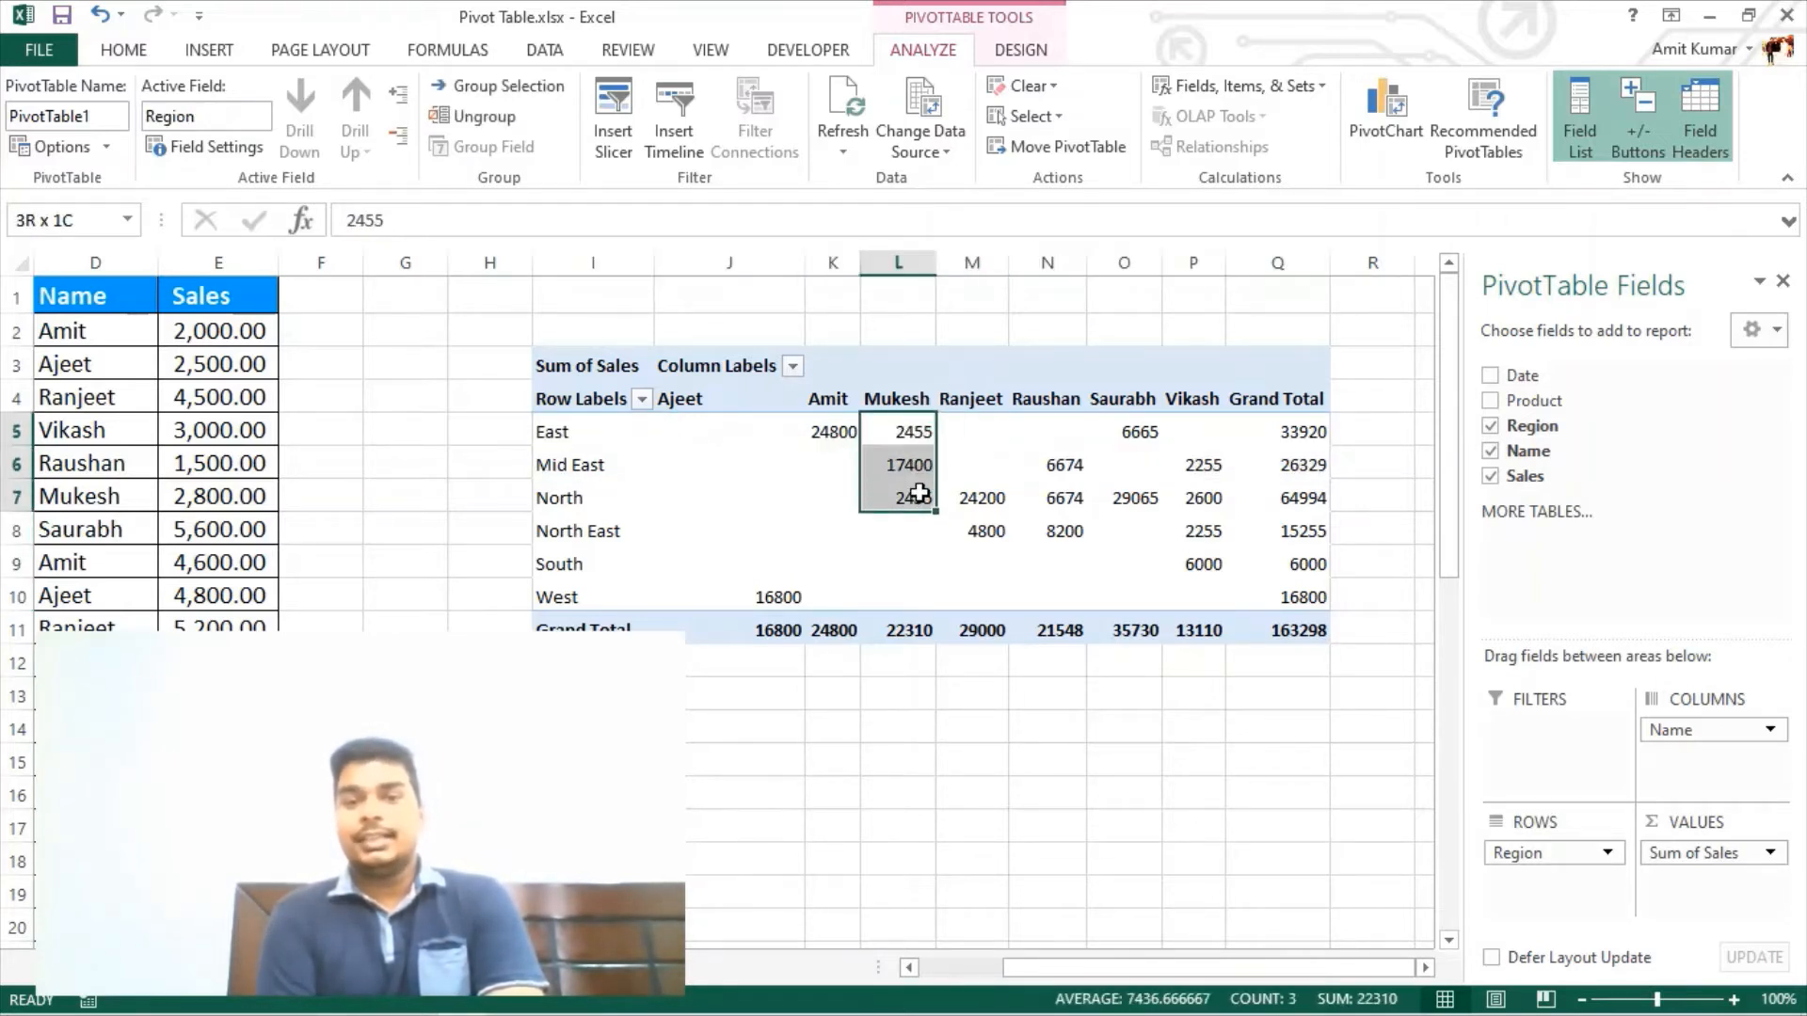
{"action": "left_click", "coordinate": [895, 632]}
{"action": "left_click", "coordinate": [546, 435]}
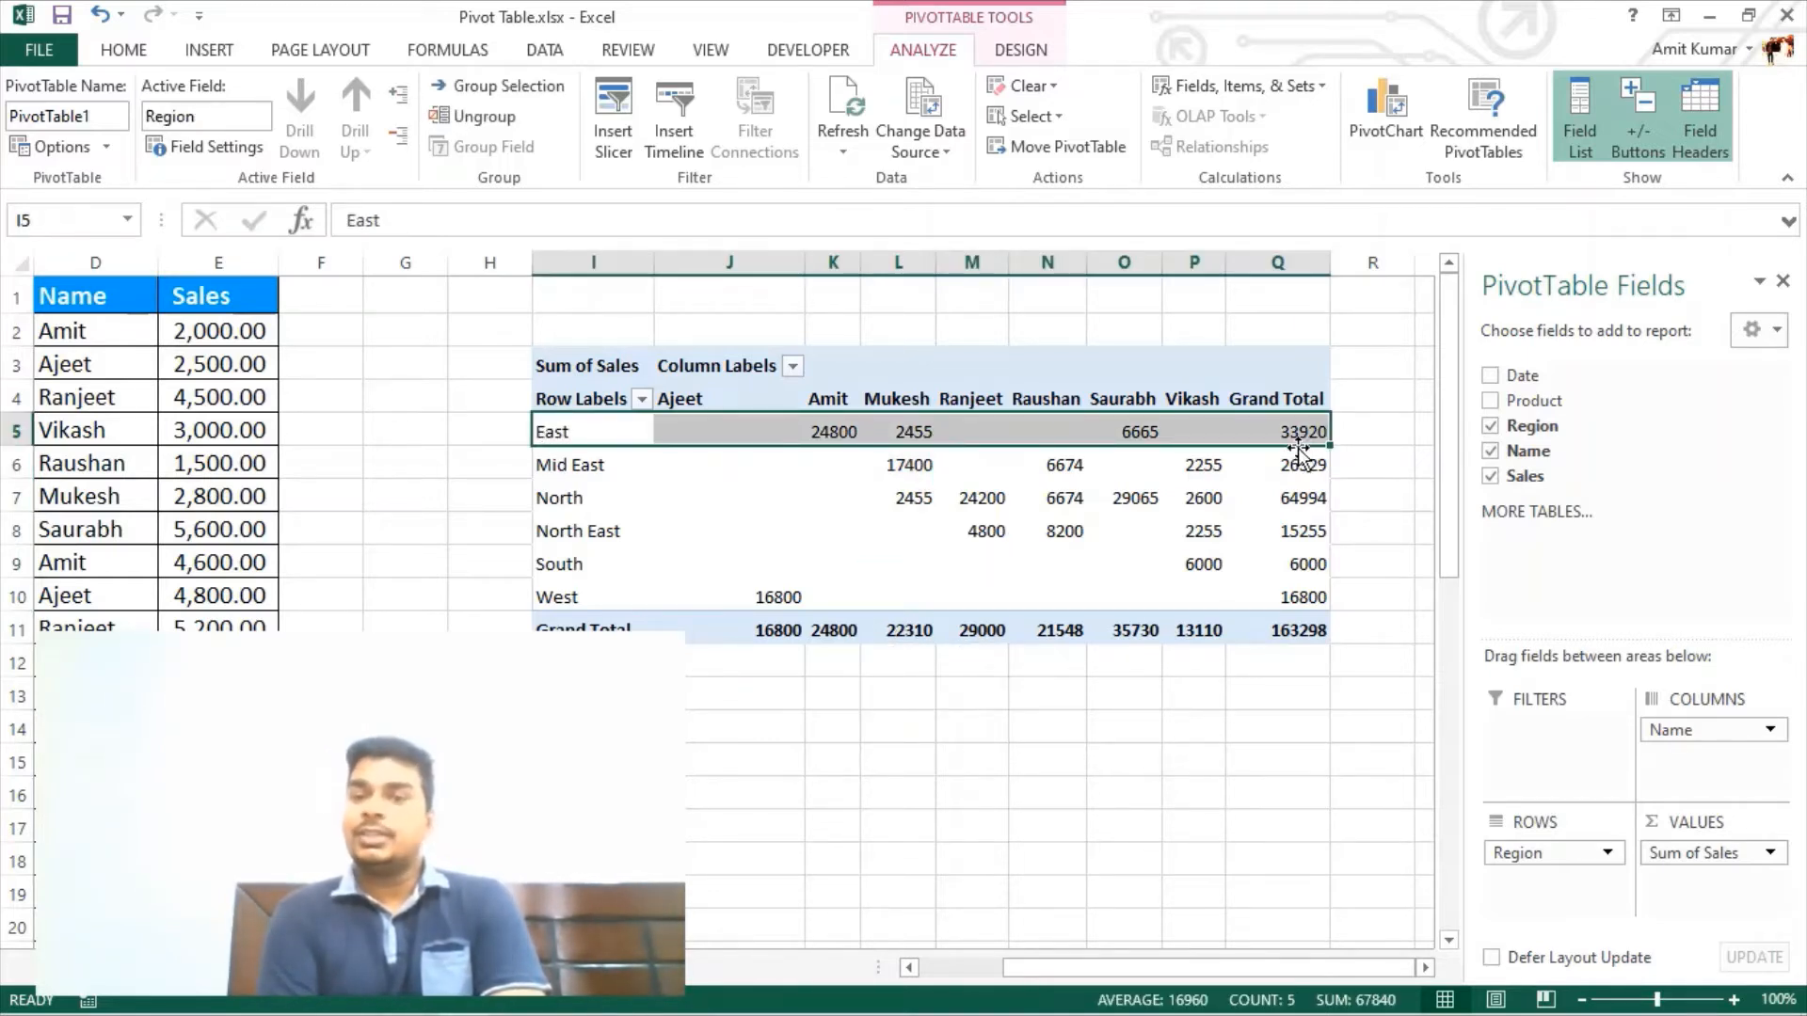
{"action": "left_click", "coordinate": [559, 468]}
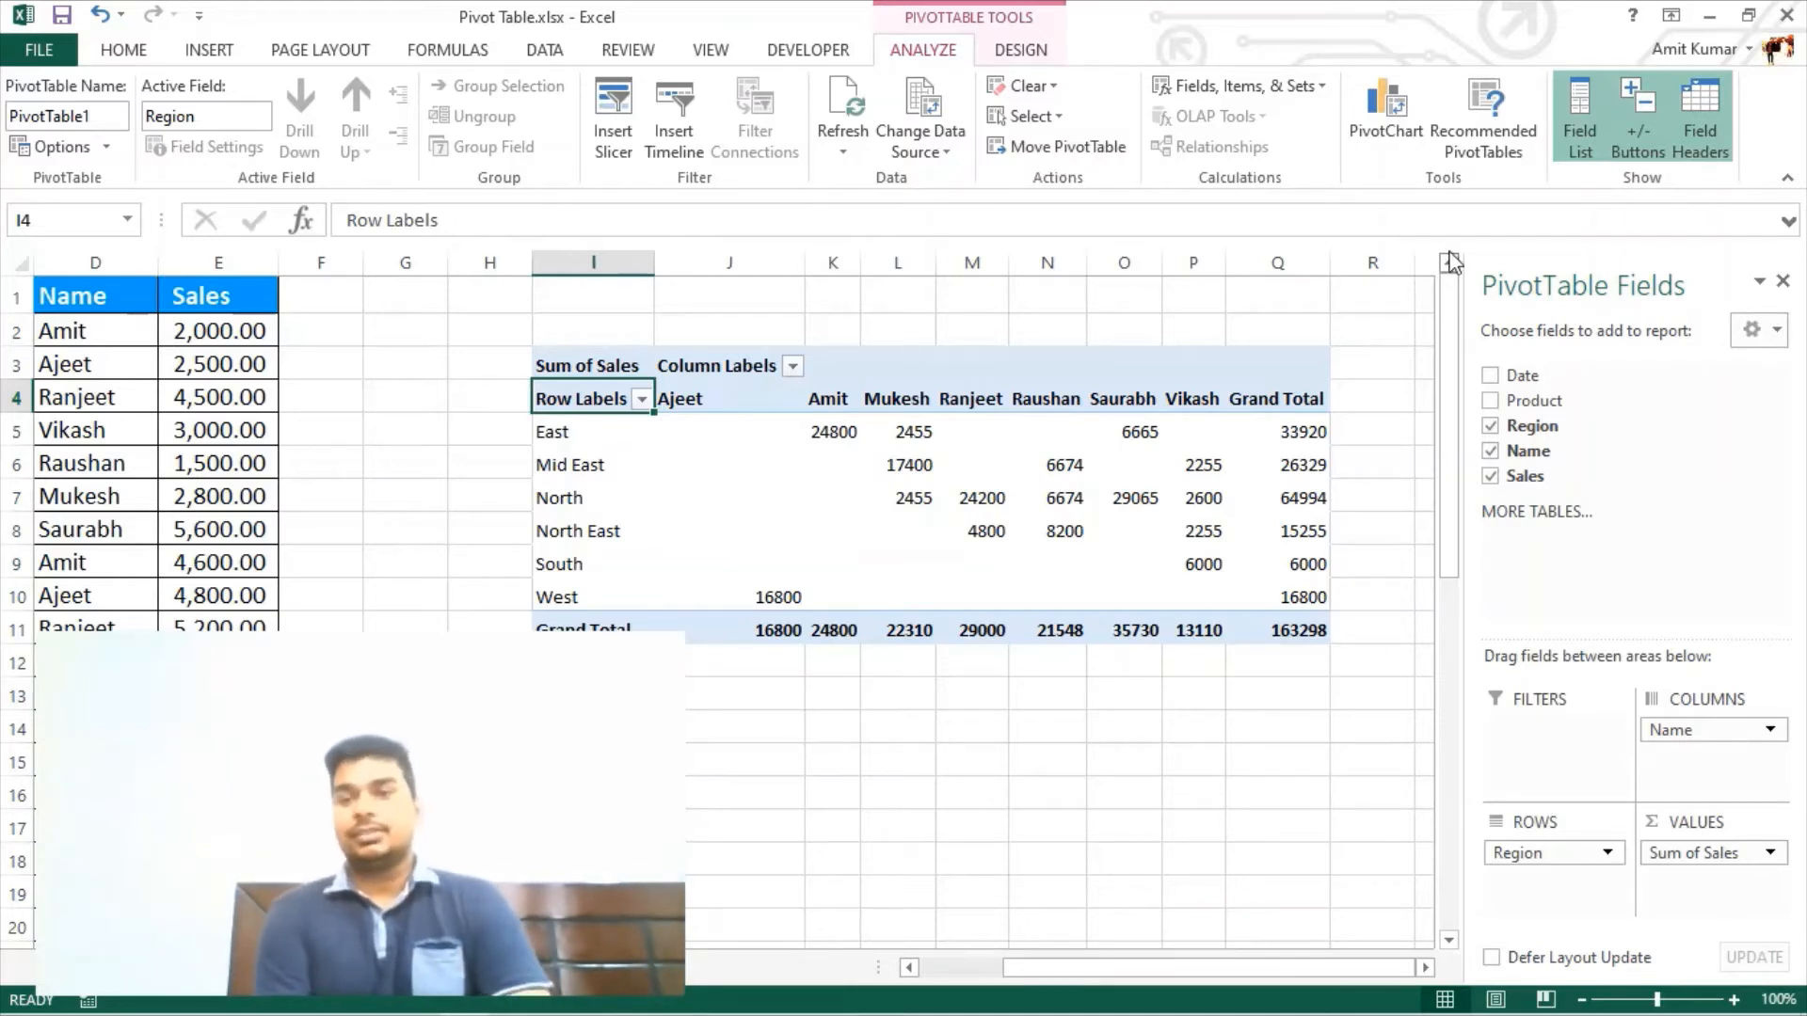
Remove the Region, Sum of Sales and Name fields from the PivotTable to empty its layout
{"action": "left_click_drag", "start_coordinate": [1510, 861], "coordinate": [1530, 858]}
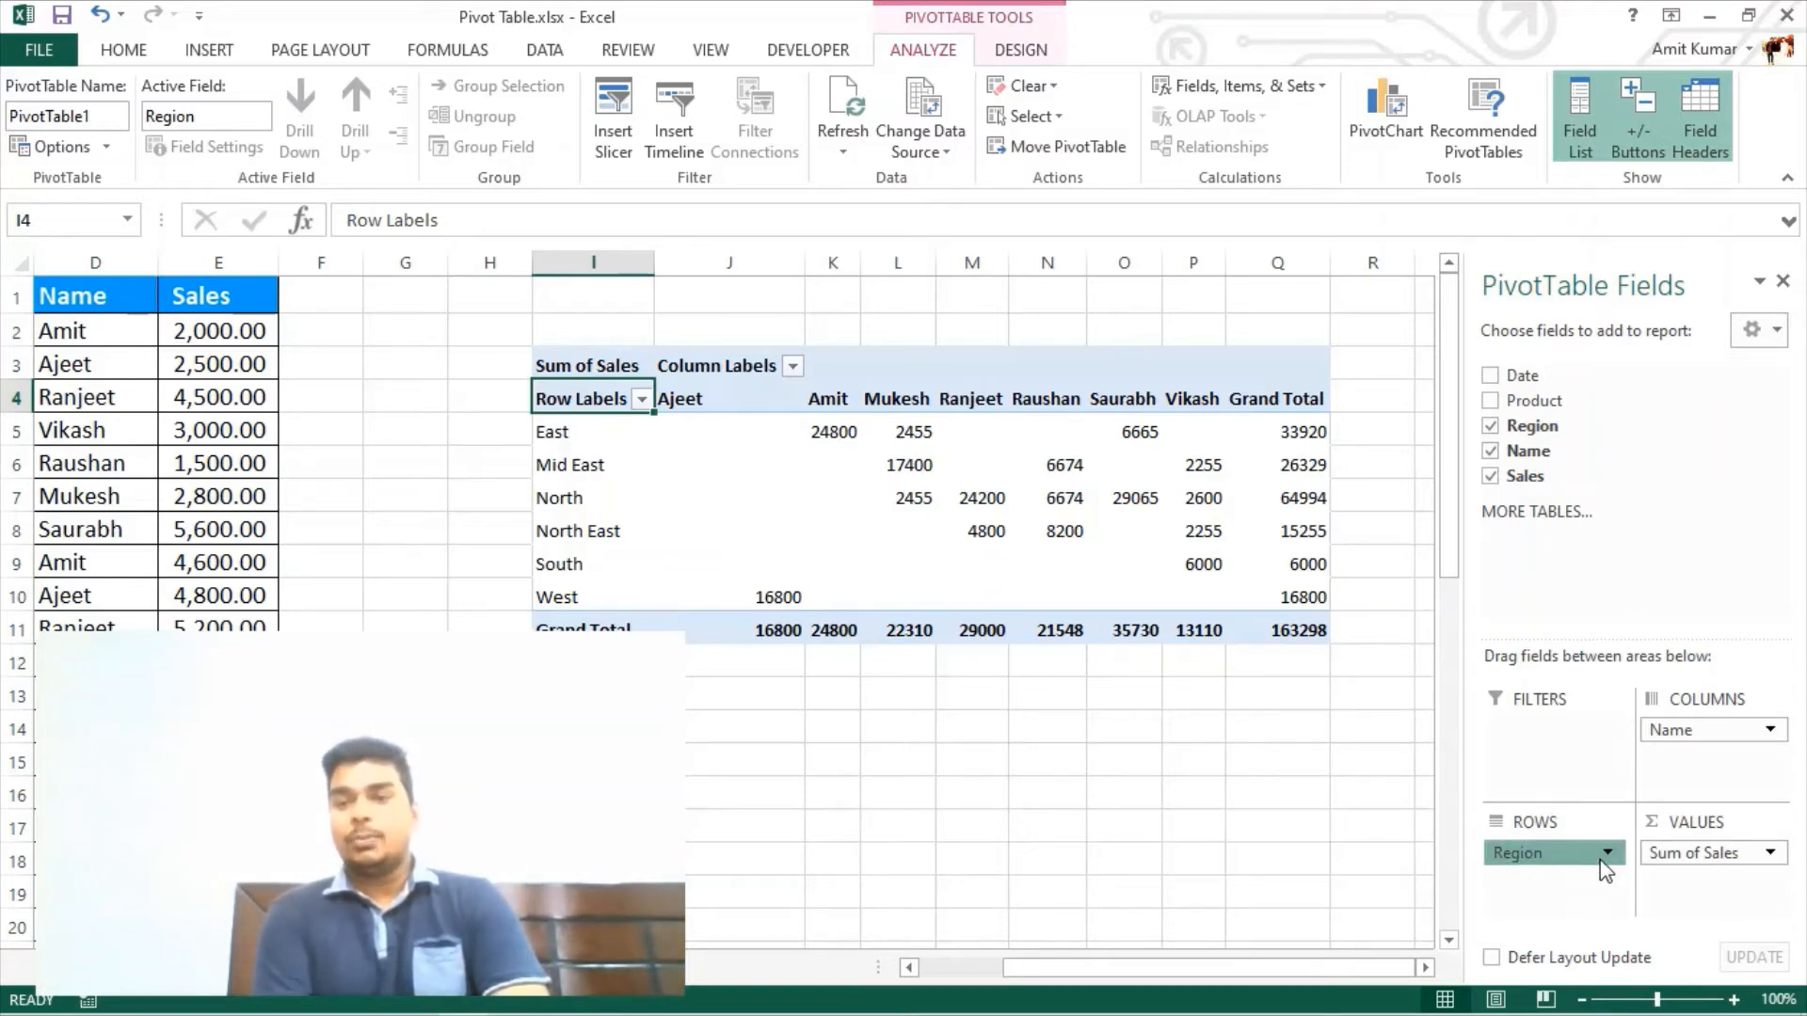
{"action": "left_click", "coordinate": [1607, 853]}
{"action": "left_click", "coordinate": [1567, 819]}
{"action": "left_click", "coordinate": [1738, 854]}
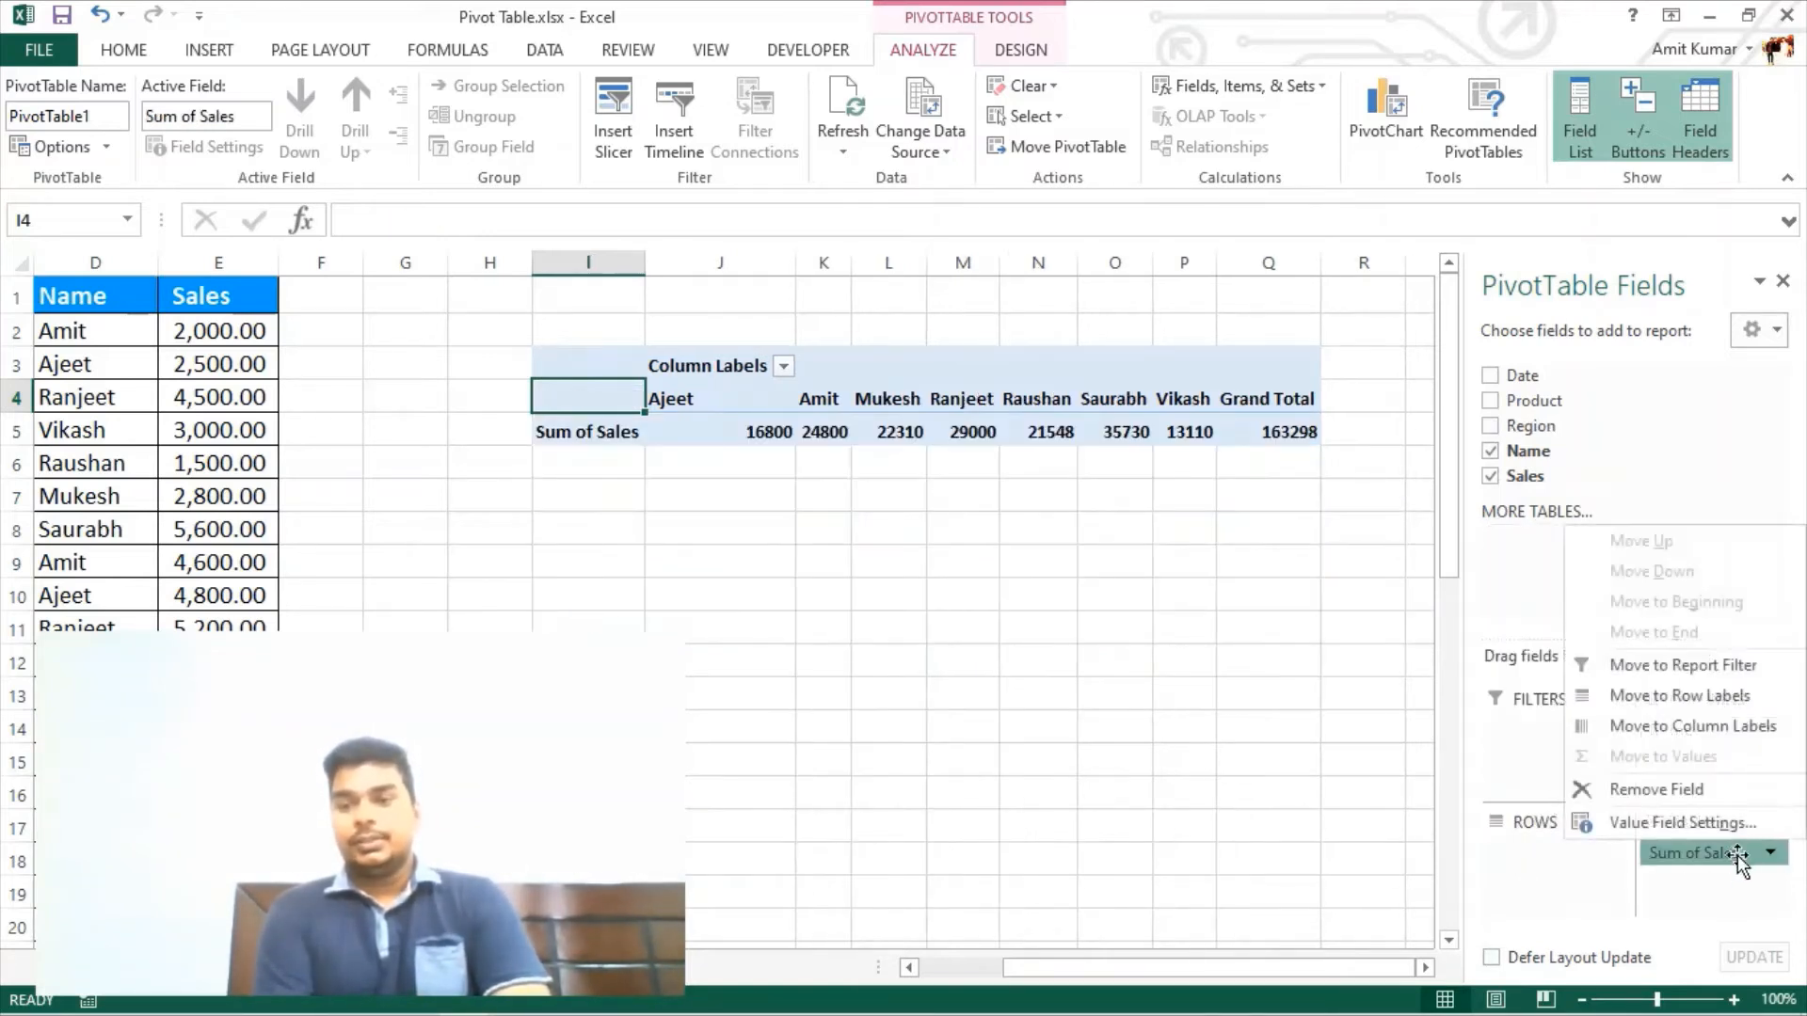
{"action": "left_click", "coordinate": [1657, 790]}
{"action": "left_click", "coordinate": [1761, 732]}
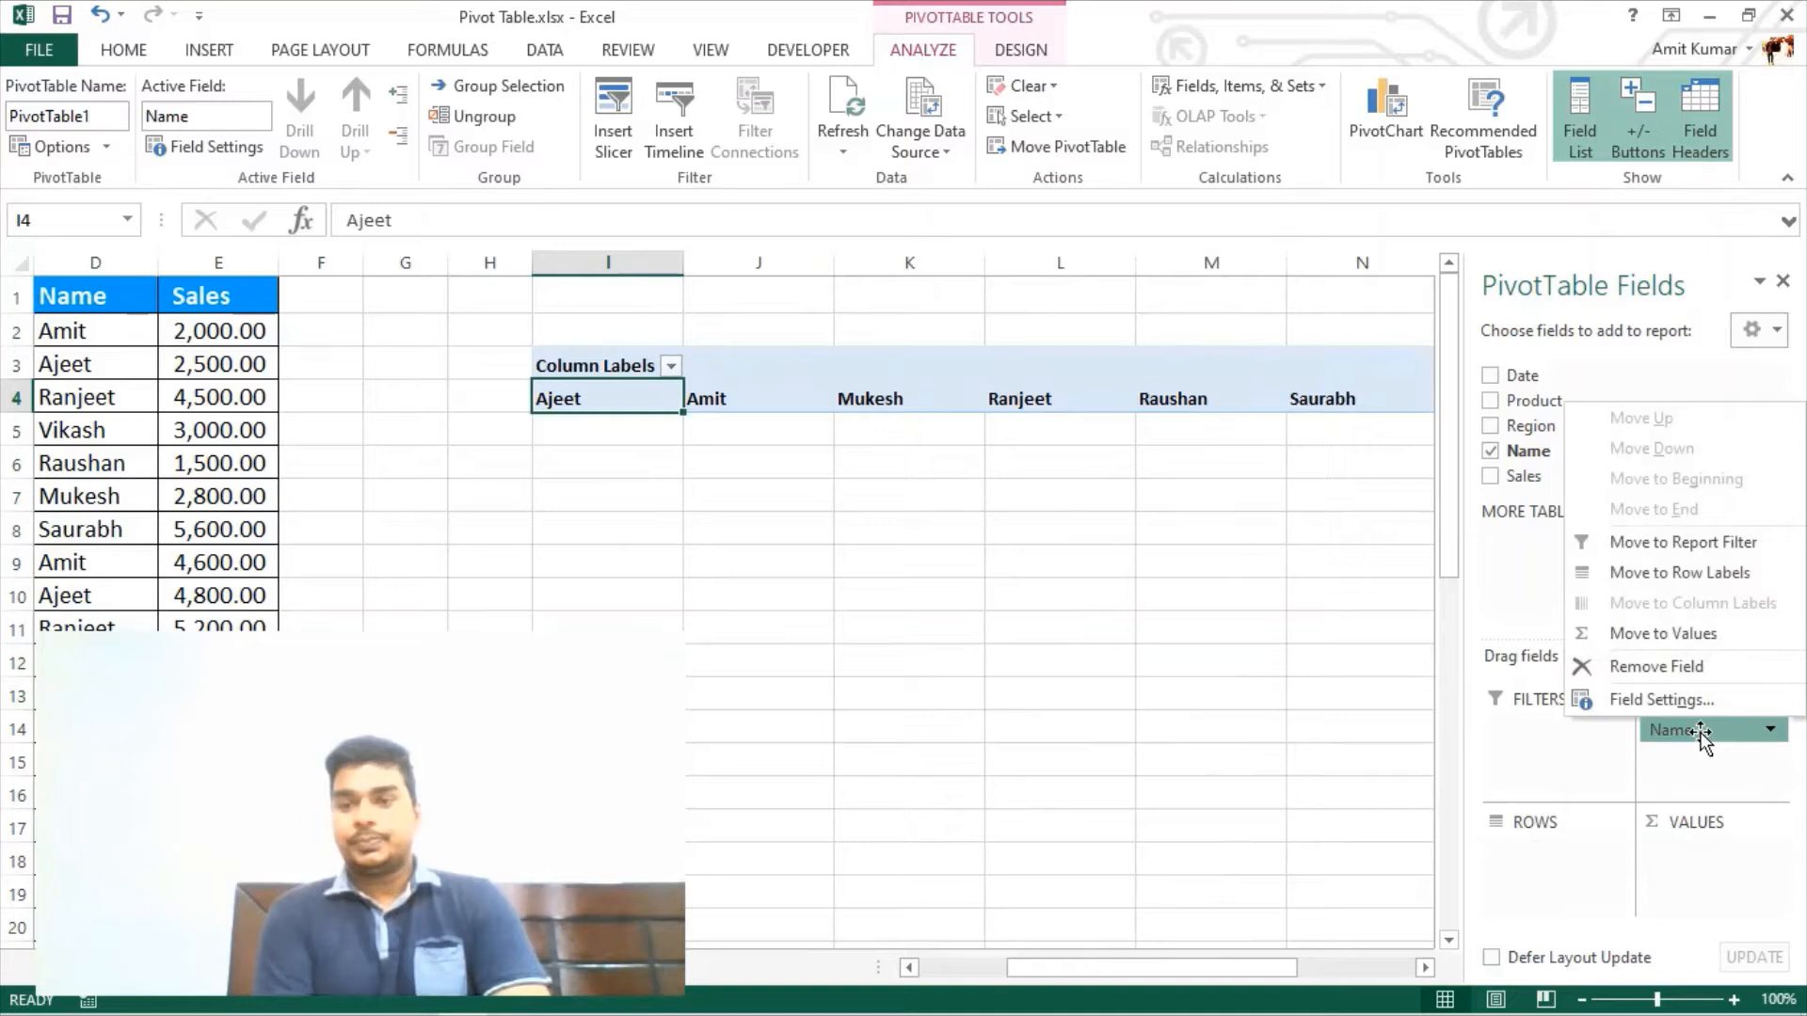
{"action": "left_click", "coordinate": [1666, 668]}
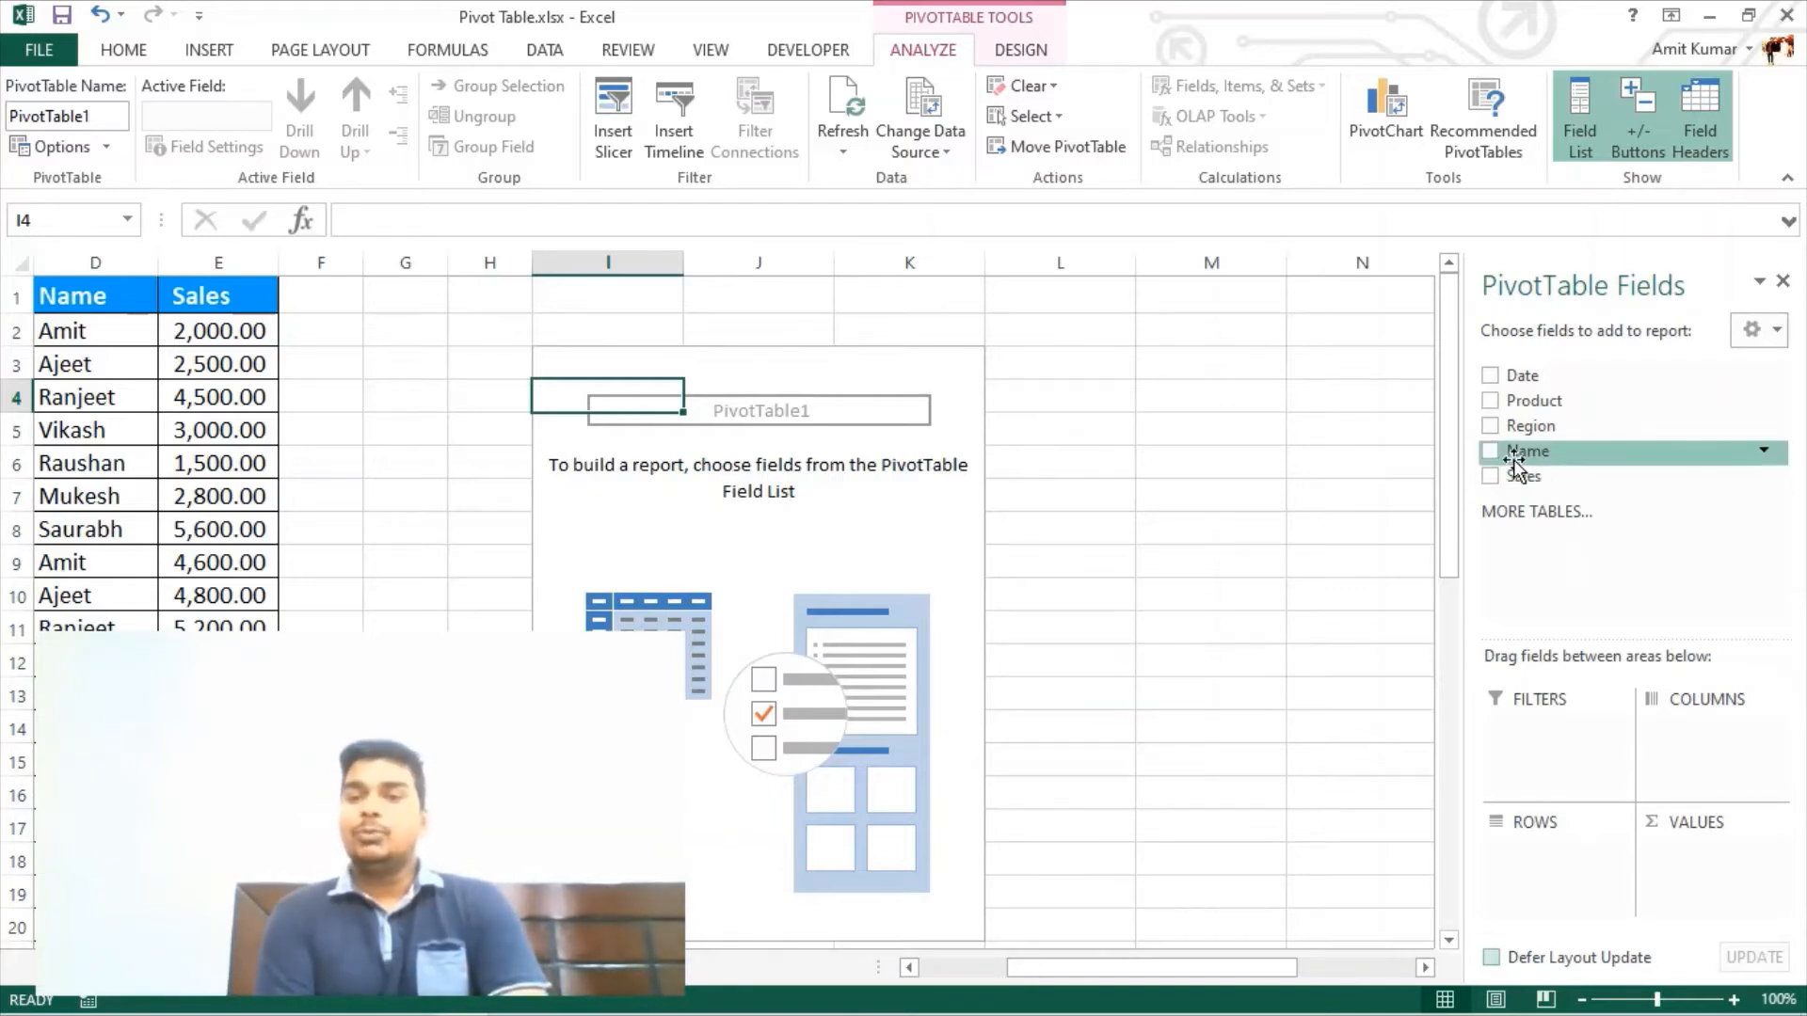
Lay out the PivotTable with Name as rows, Region as columns and the count of Region as values
{"action": "left_click_drag", "start_coordinate": [1557, 455], "coordinate": [1554, 887]}
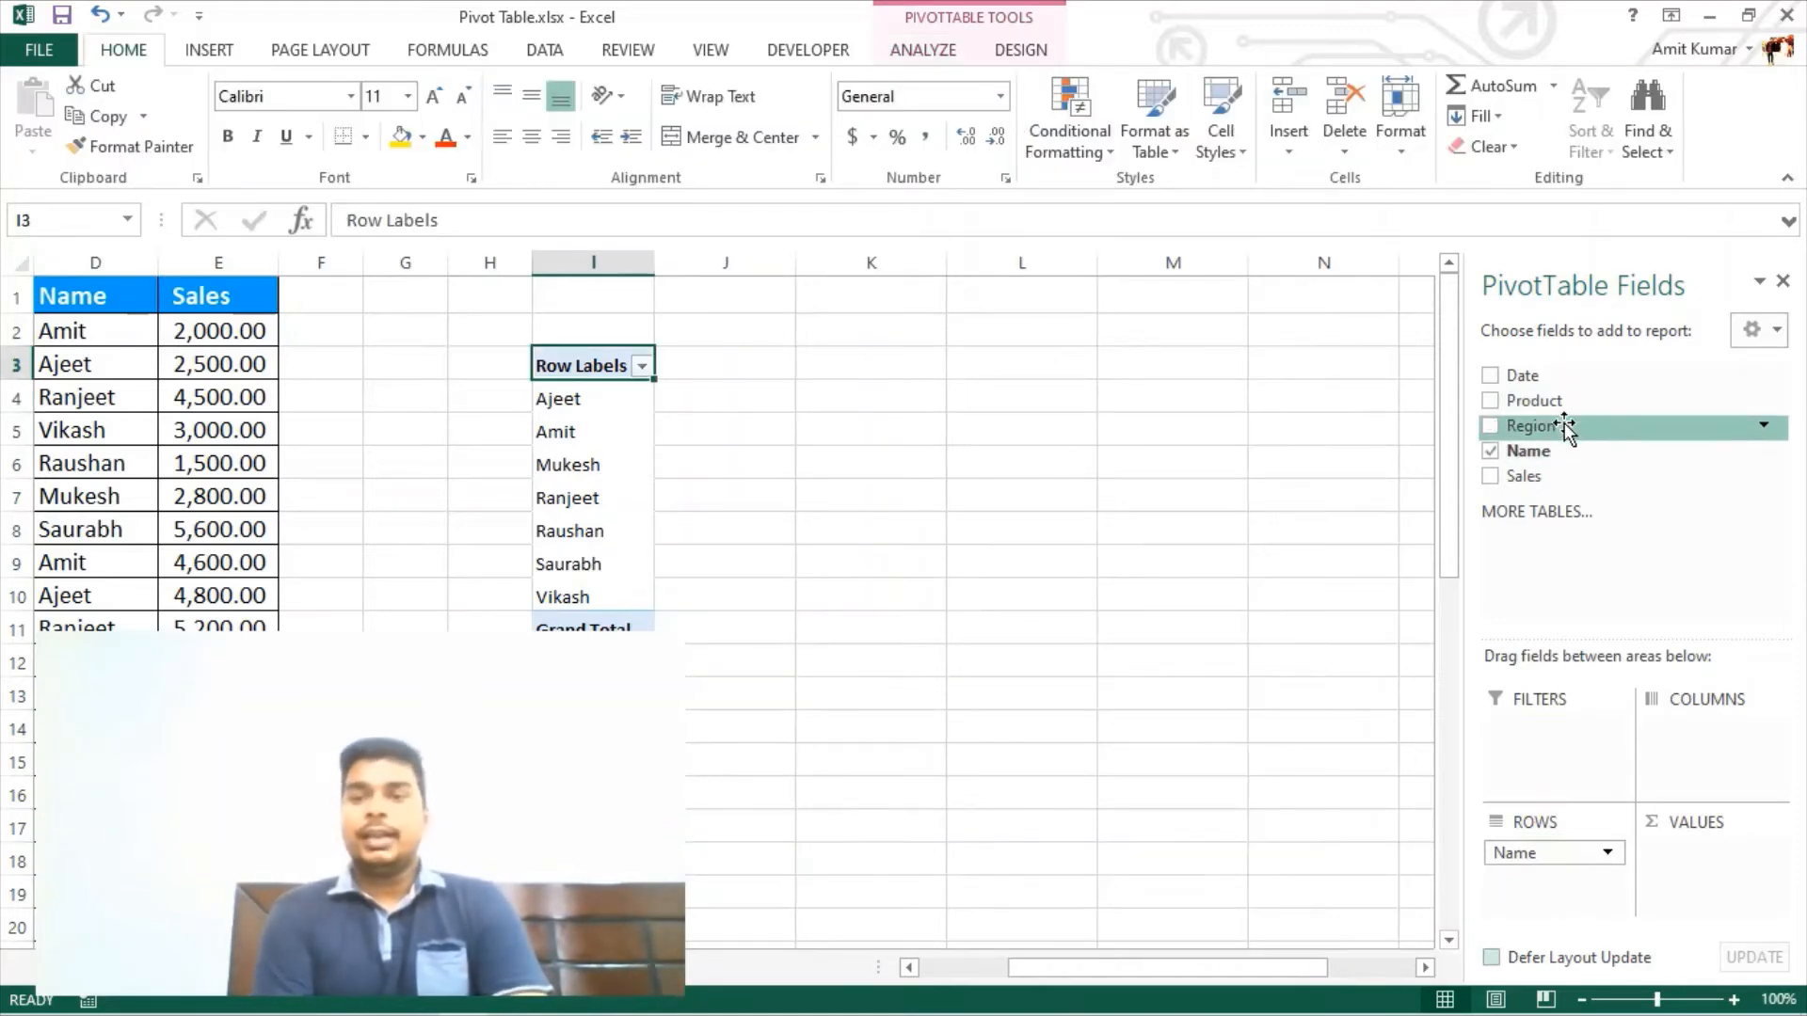
{"action": "left_click_drag", "start_coordinate": [1565, 429], "coordinate": [1700, 743]}
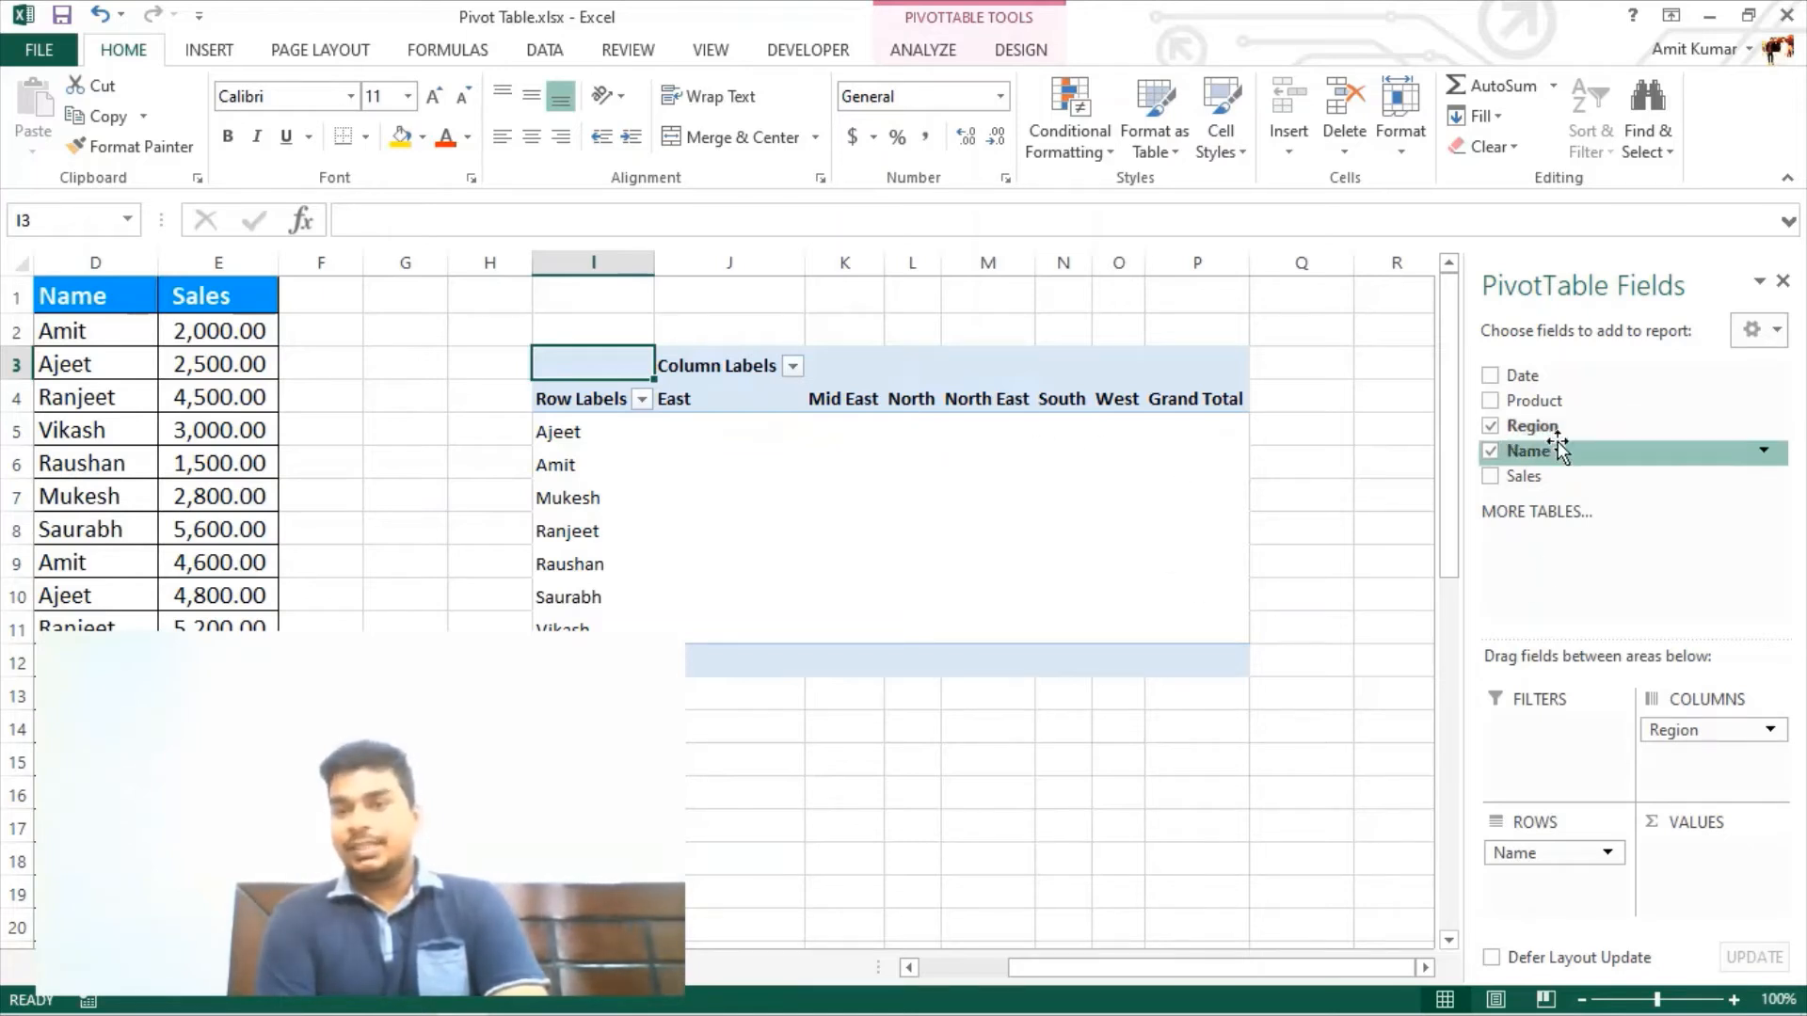
{"action": "left_click_drag", "start_coordinate": [1565, 433], "coordinate": [1743, 885]}
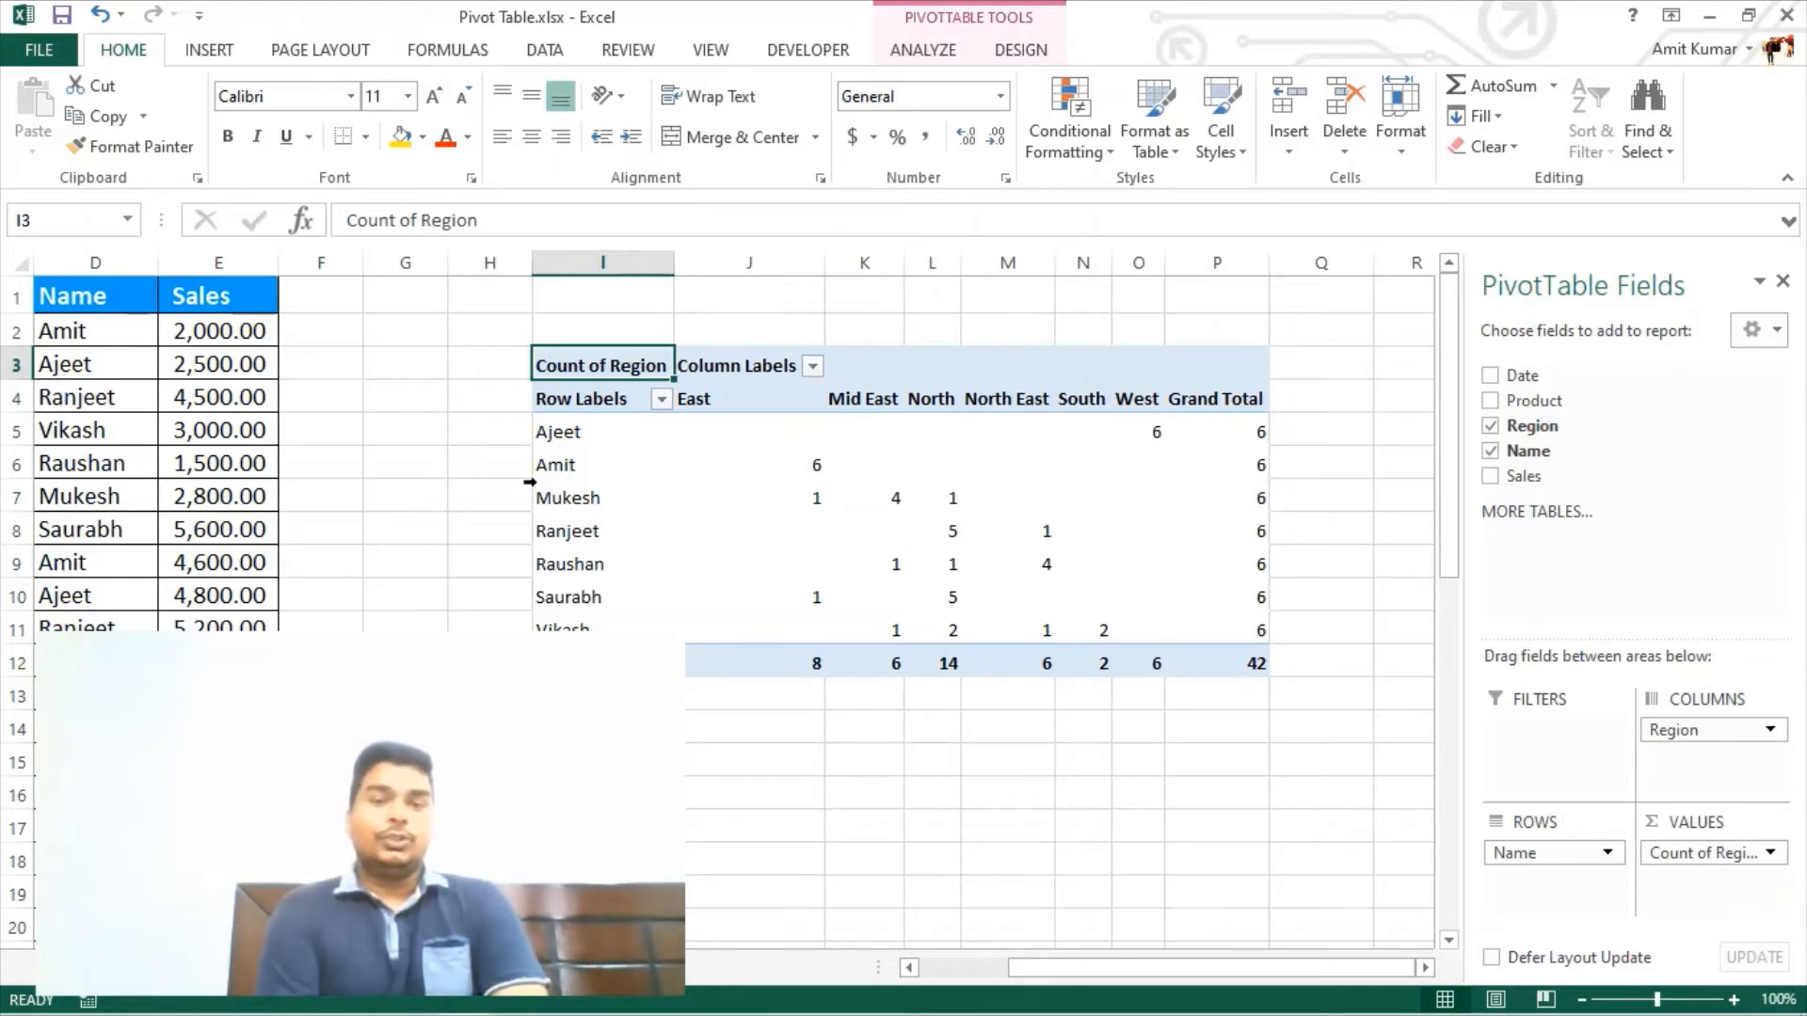
Examine the first three salespeople's counts in each region and the third one's grand total
{"action": "left_click", "coordinate": [532, 486]}
{"action": "left_click", "coordinate": [818, 425]}
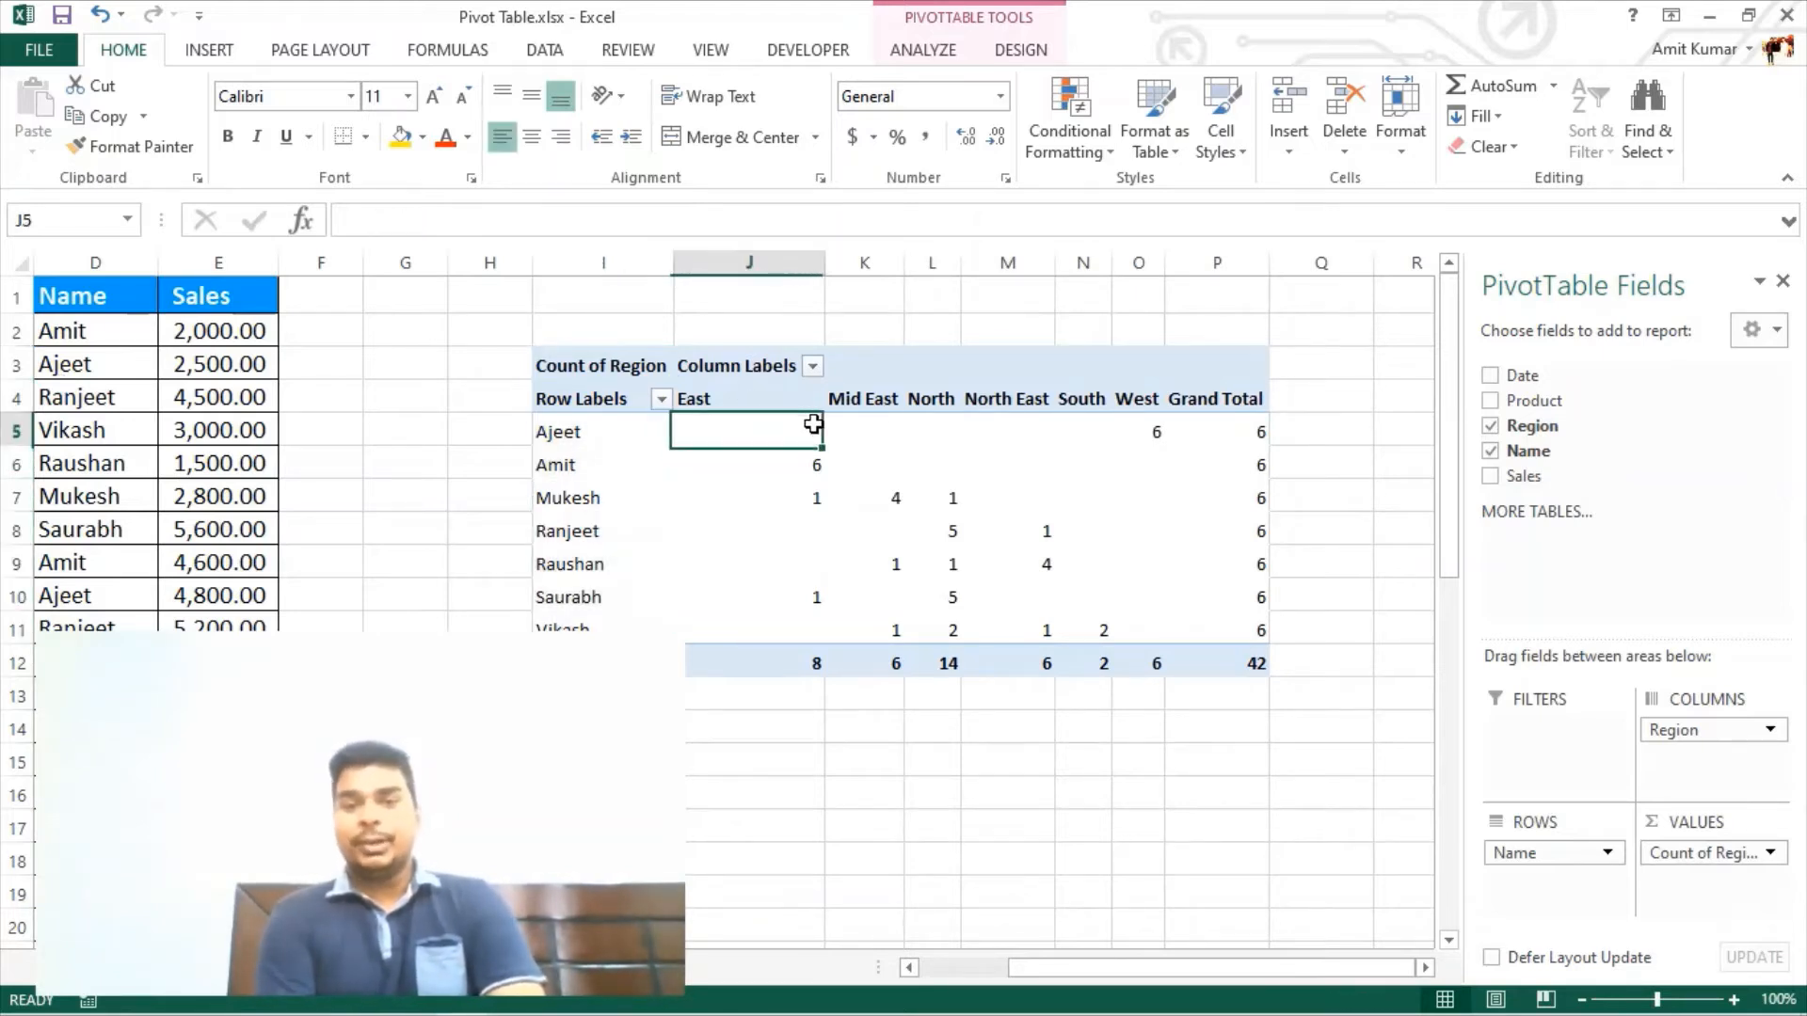
{"action": "left_click", "coordinate": [558, 433]}
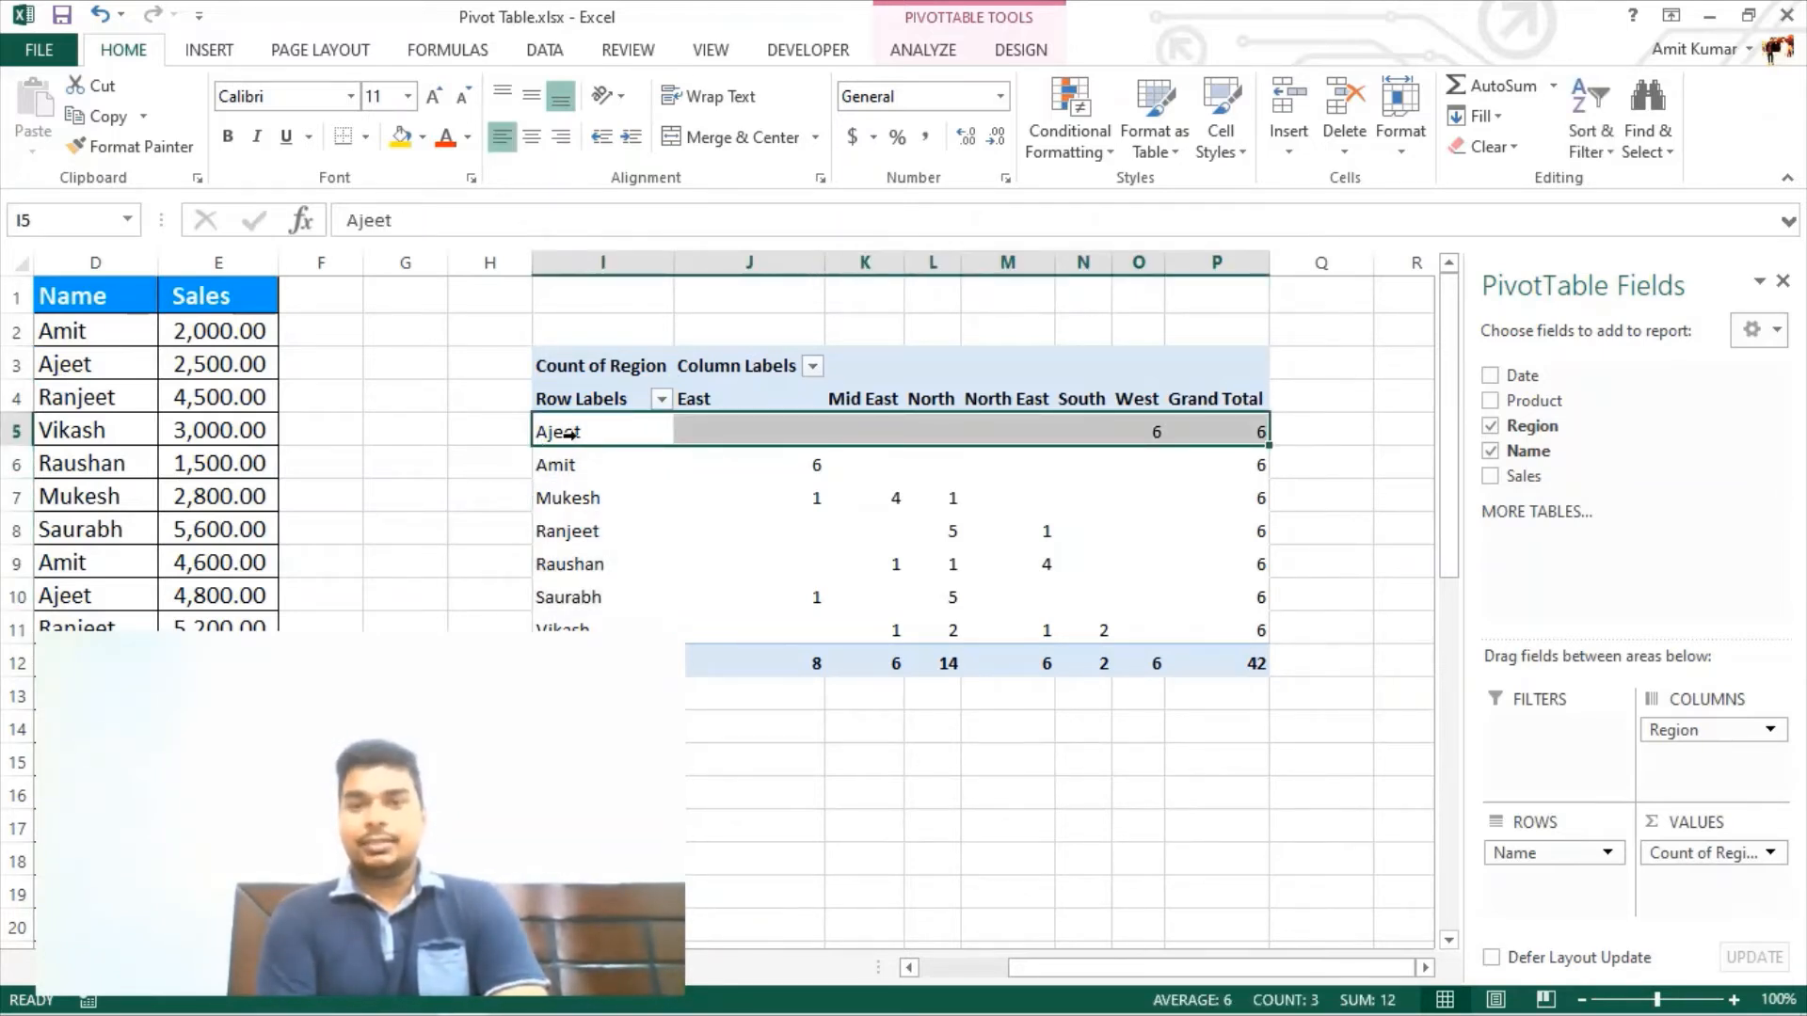
{"action": "left_click", "coordinate": [1156, 429]}
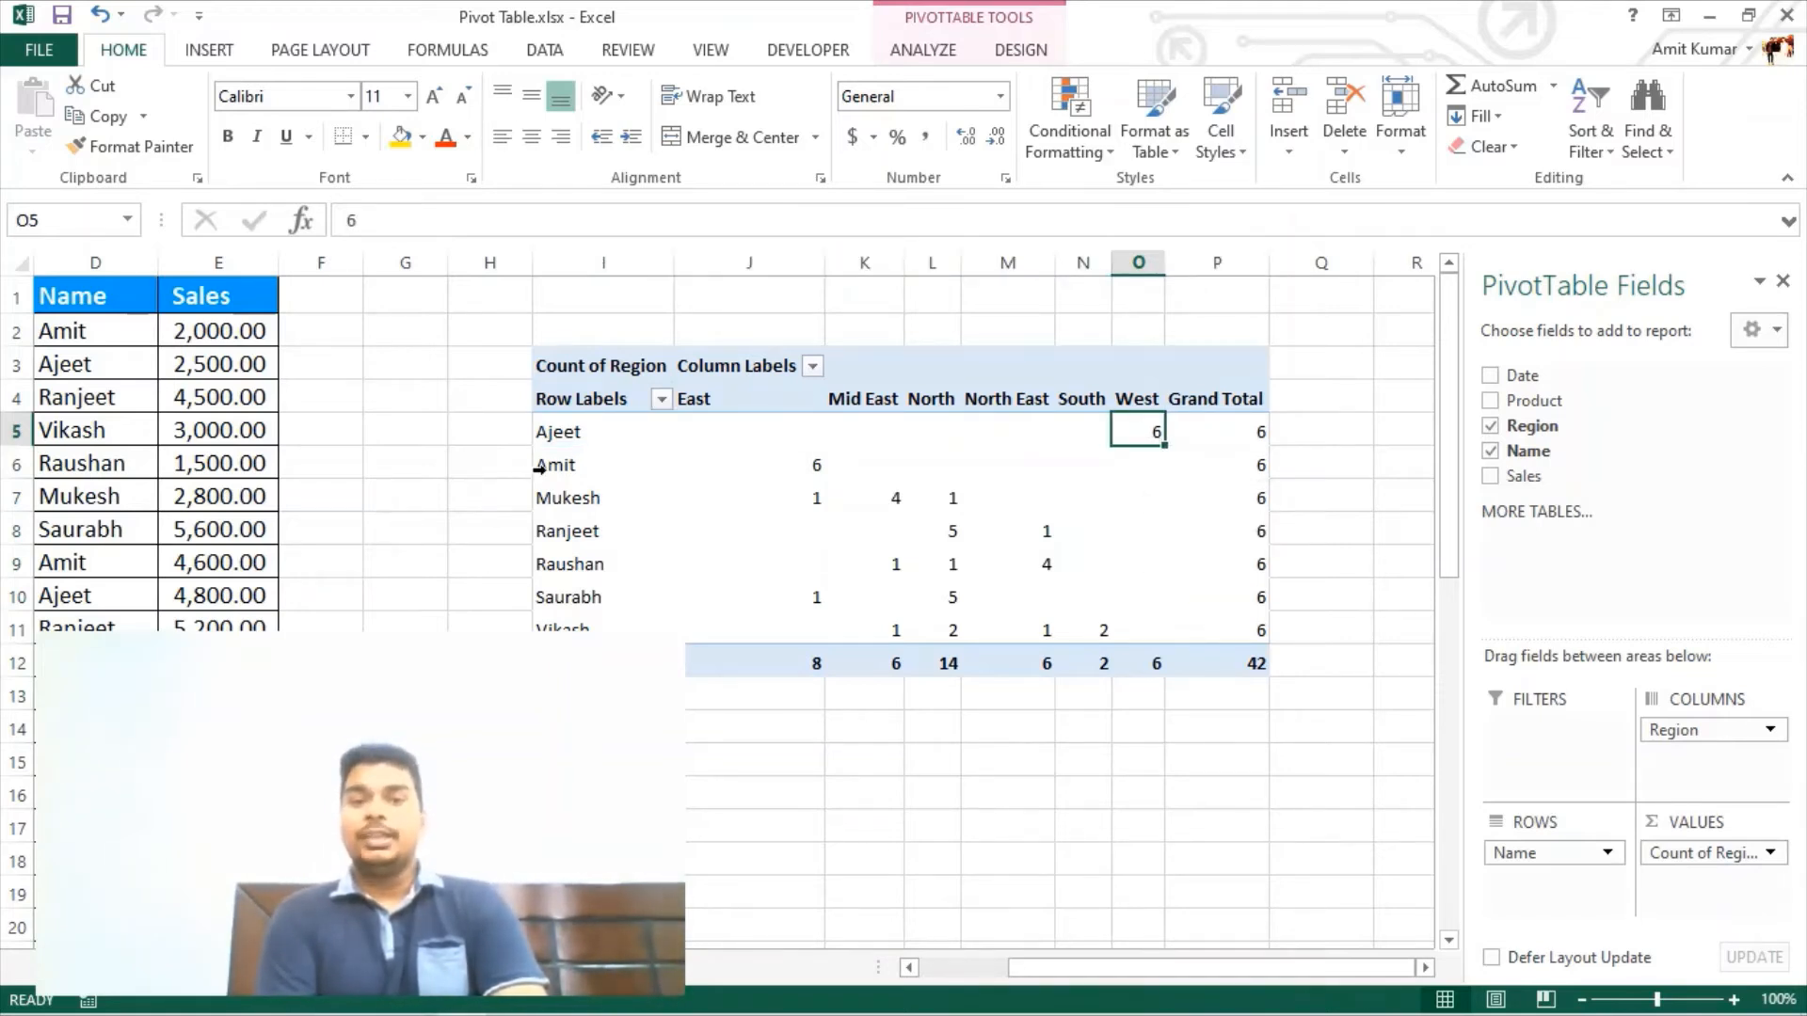
{"action": "left_click", "coordinate": [539, 467]}
{"action": "left_click", "coordinate": [786, 404]}
{"action": "left_click", "coordinate": [749, 467]}
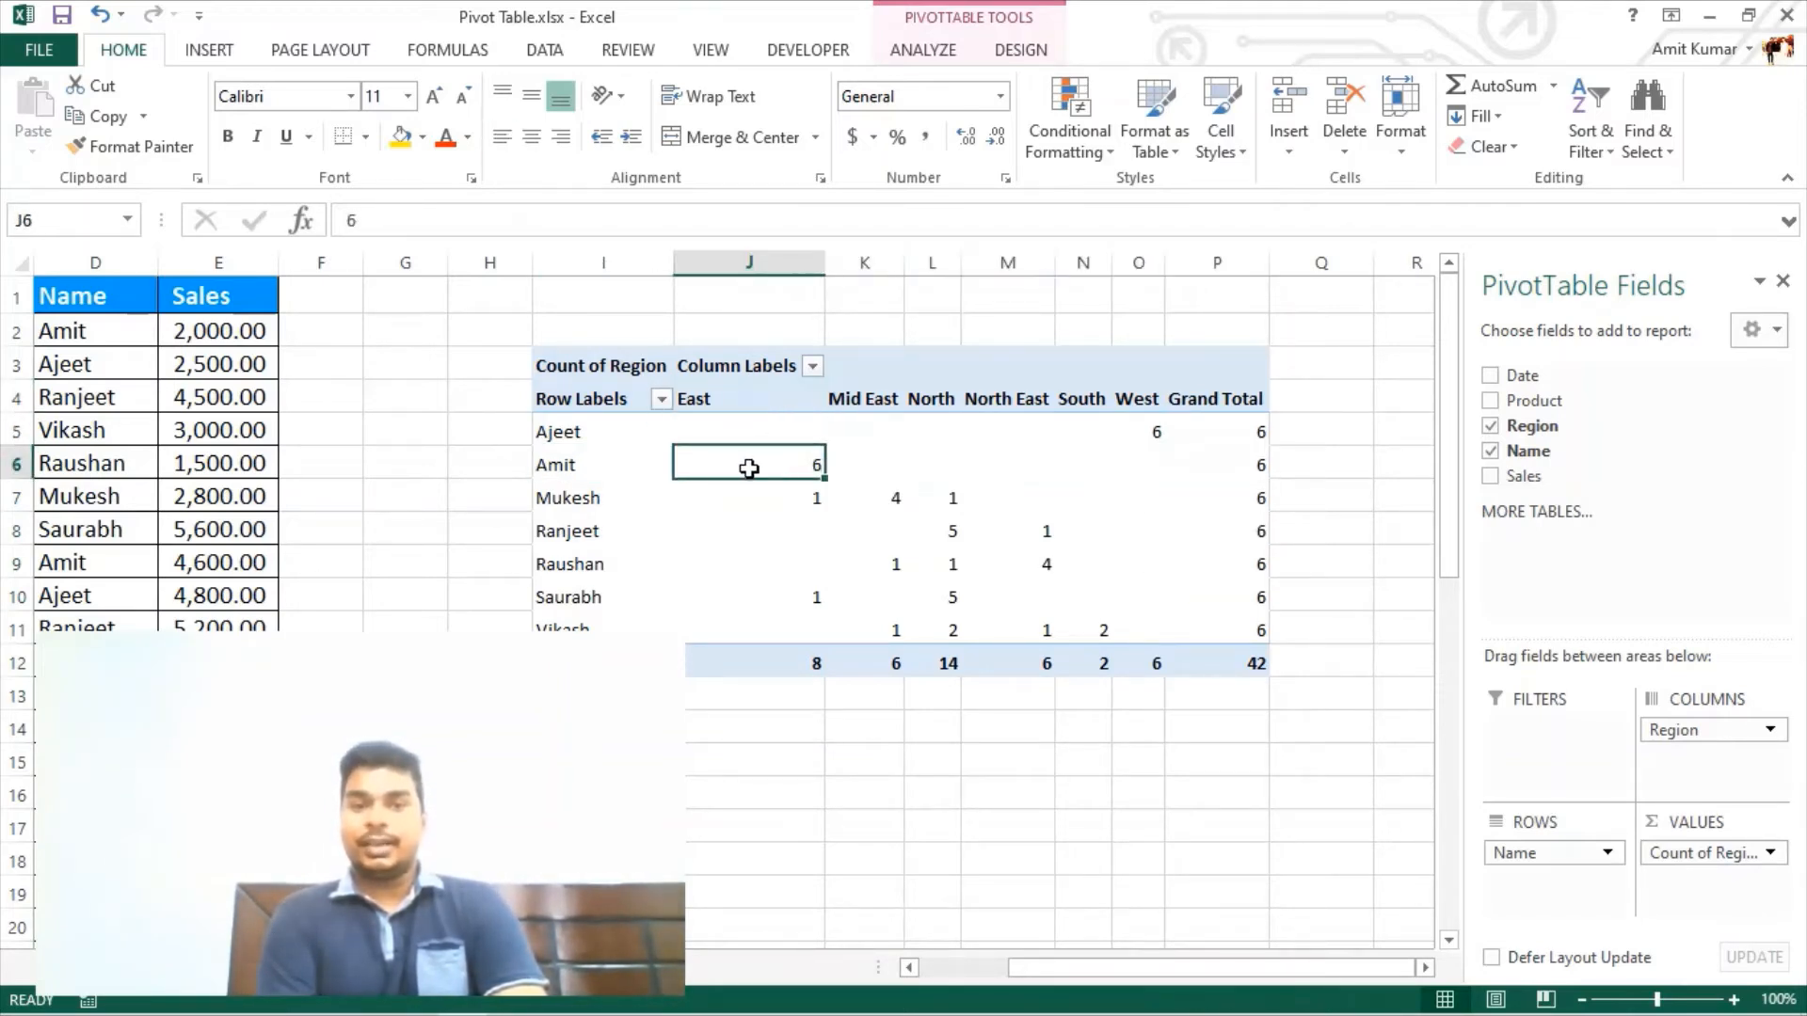
{"action": "left_click", "coordinate": [565, 503]}
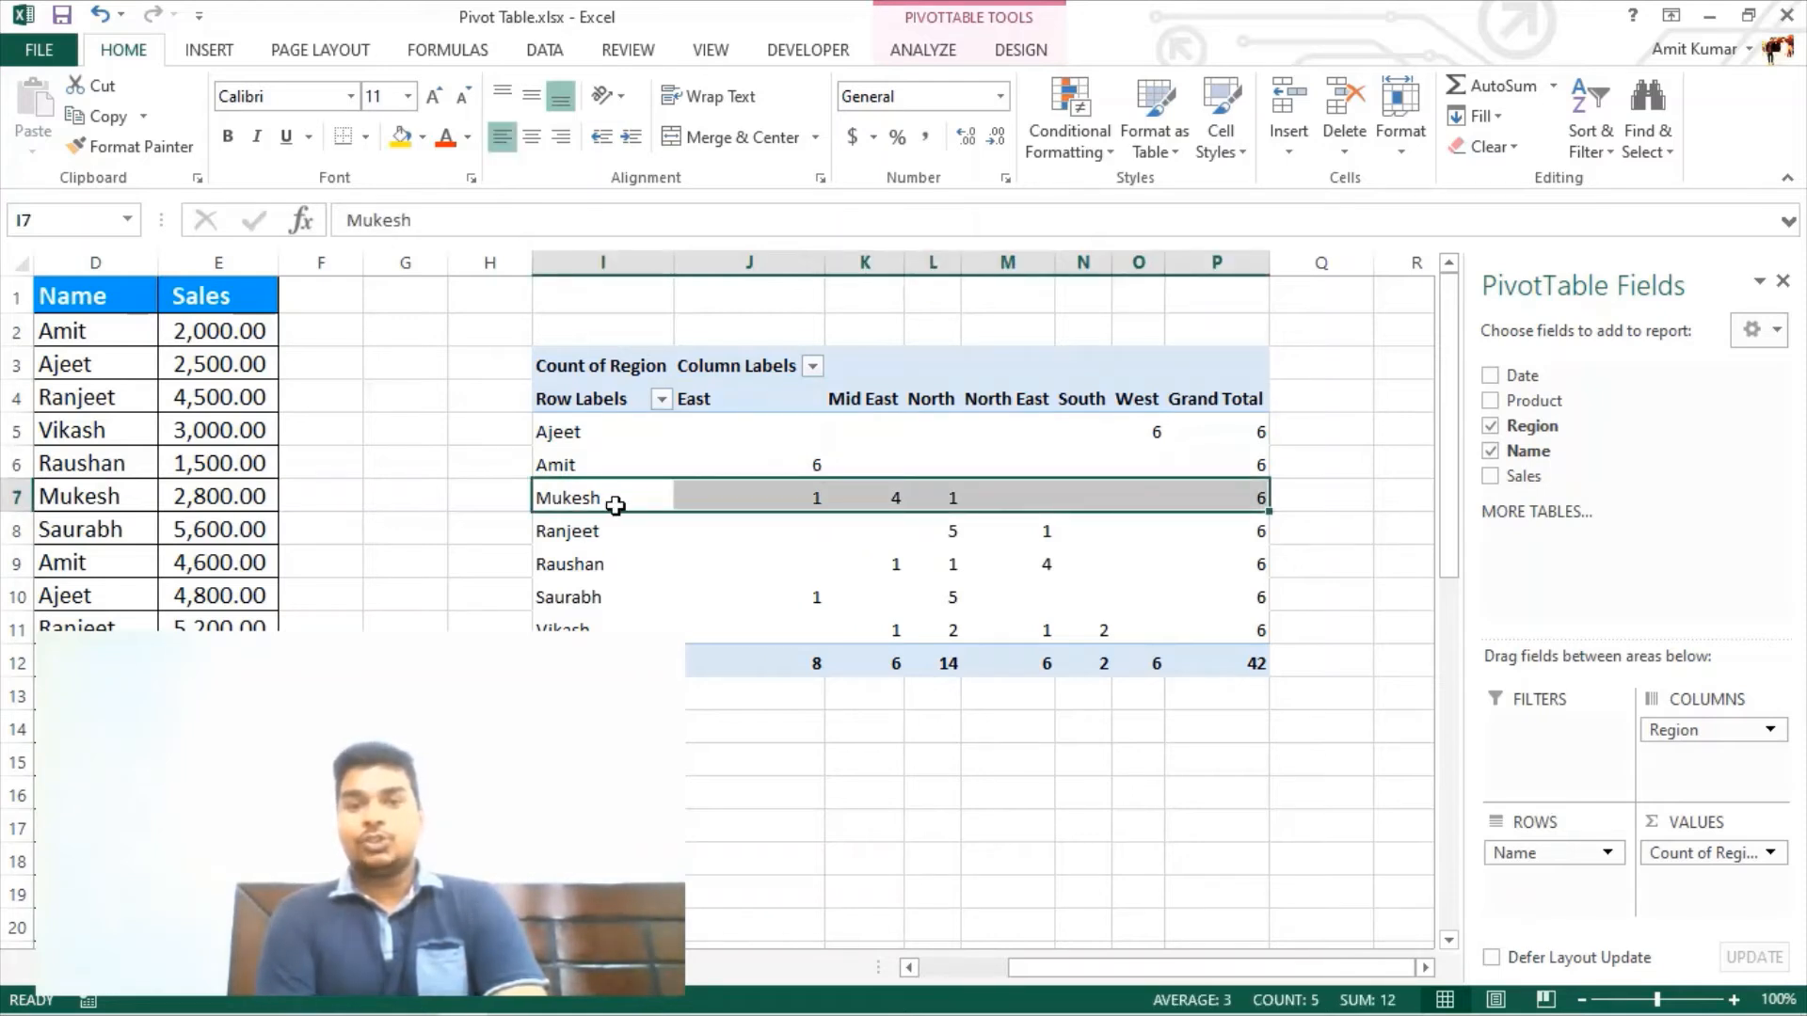
{"action": "left_click", "coordinate": [758, 494]}
{"action": "left_click", "coordinate": [888, 497]}
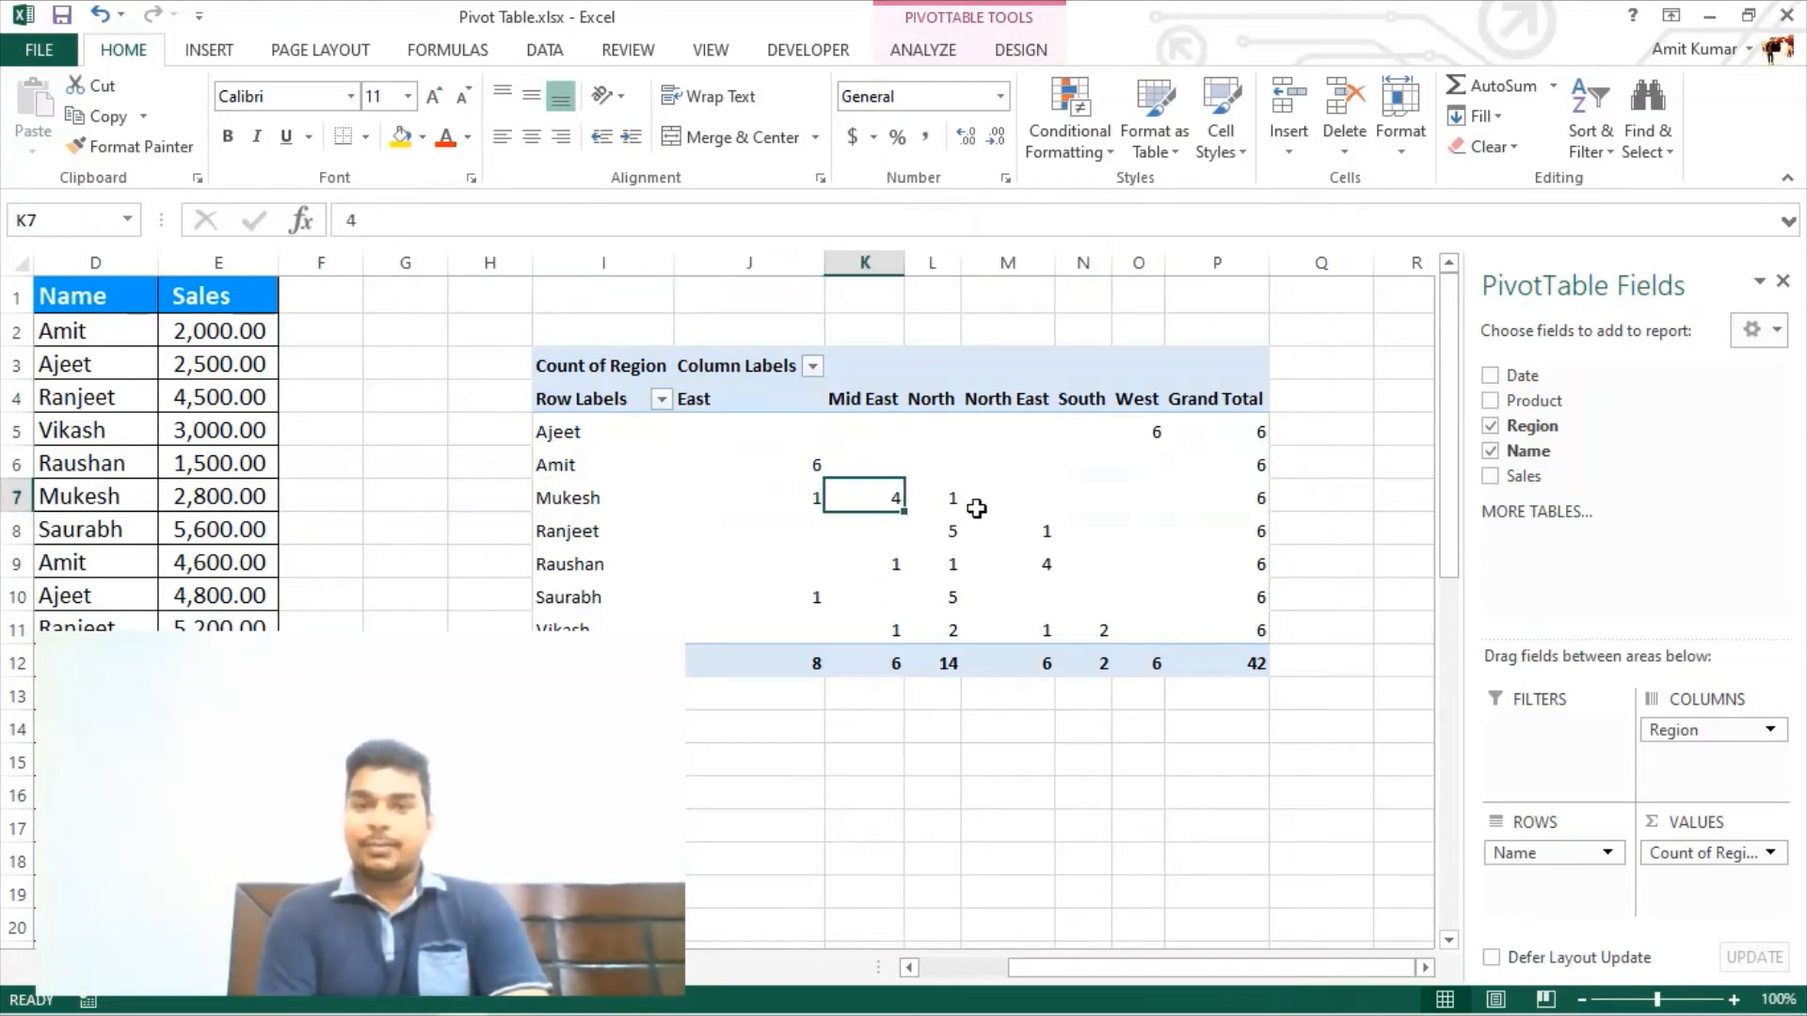
{"action": "left_click", "coordinate": [957, 494]}
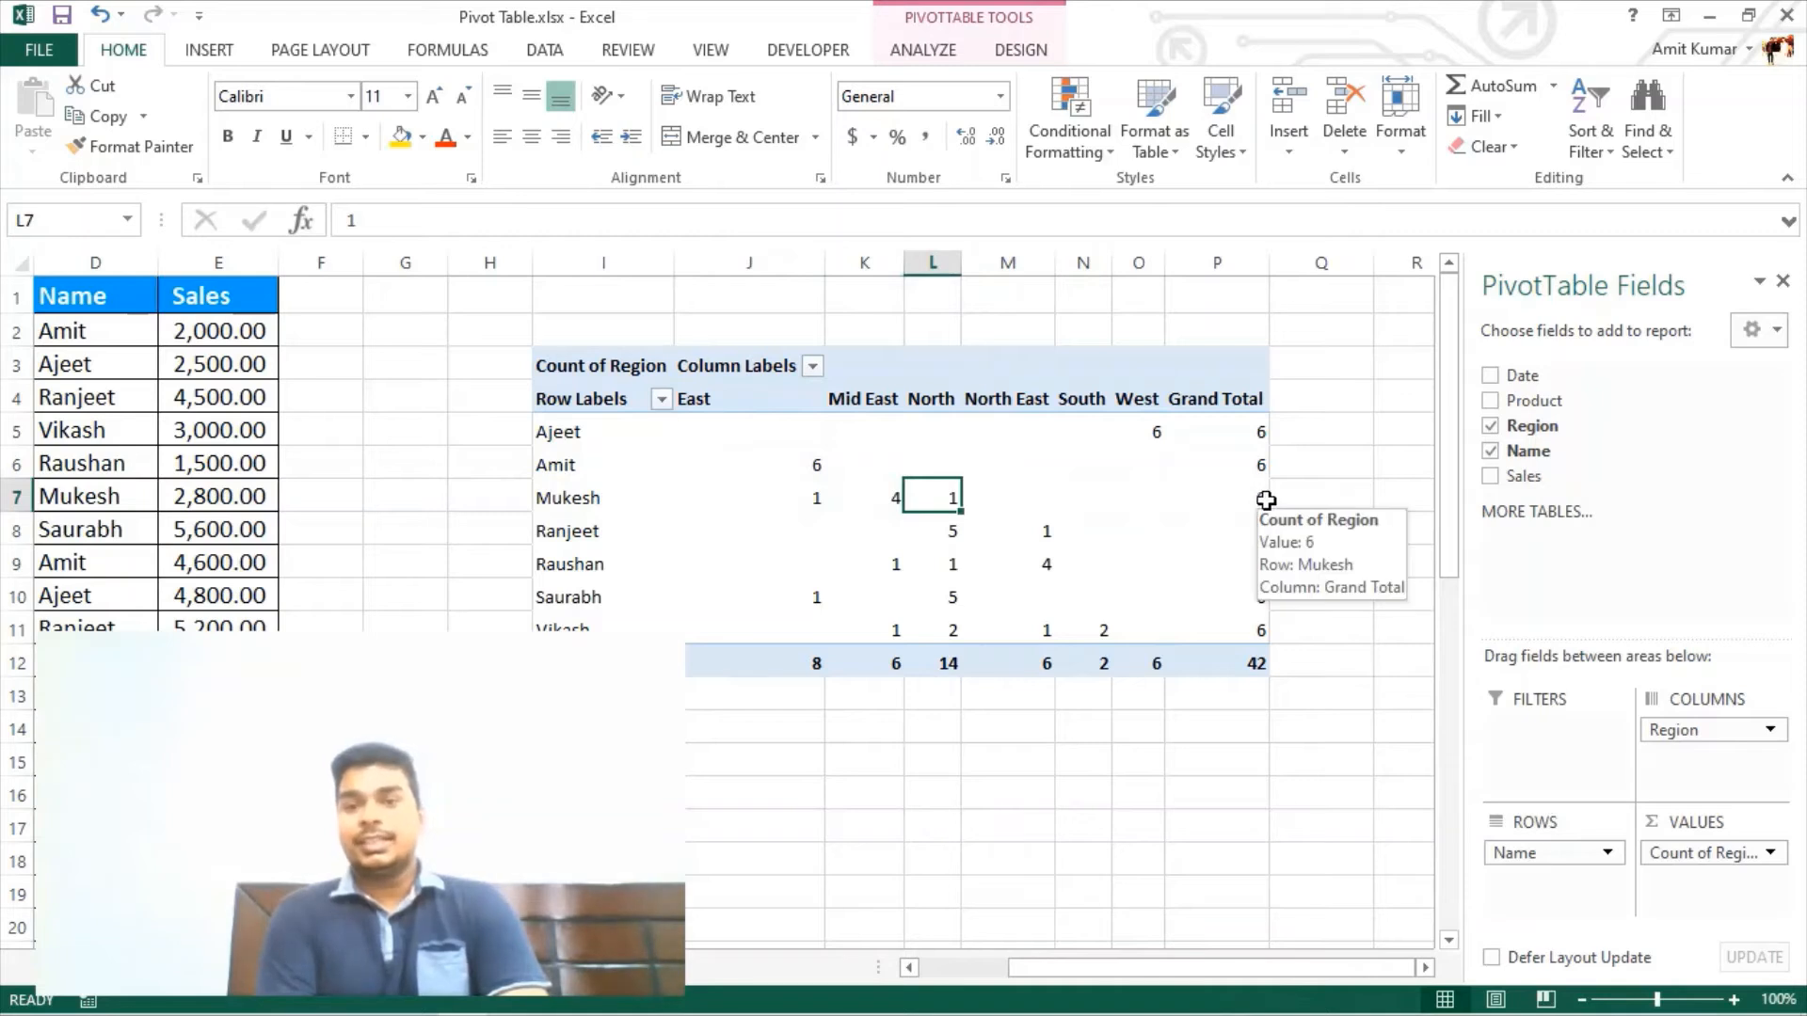
{"action": "left_click", "coordinate": [1231, 504]}
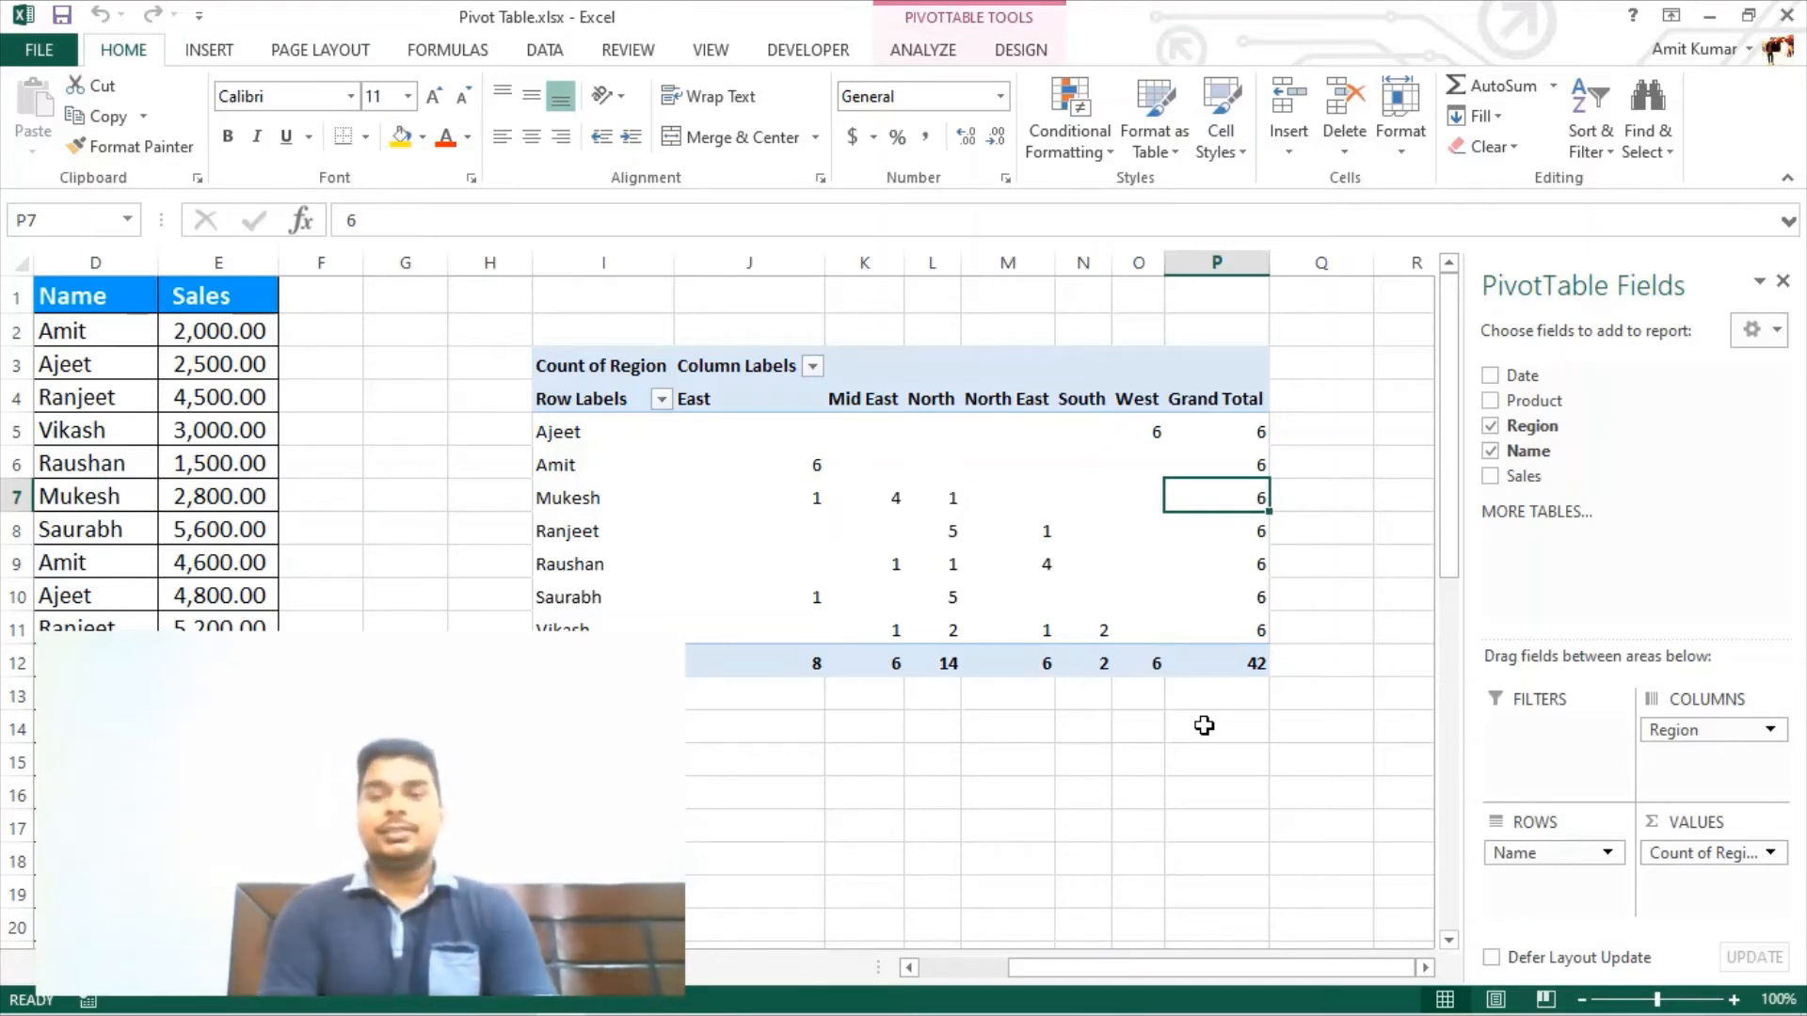
Clear the PivotTable layout by removing the Name, Count of Region and Region fields
{"action": "left_click", "coordinate": [1605, 854]}
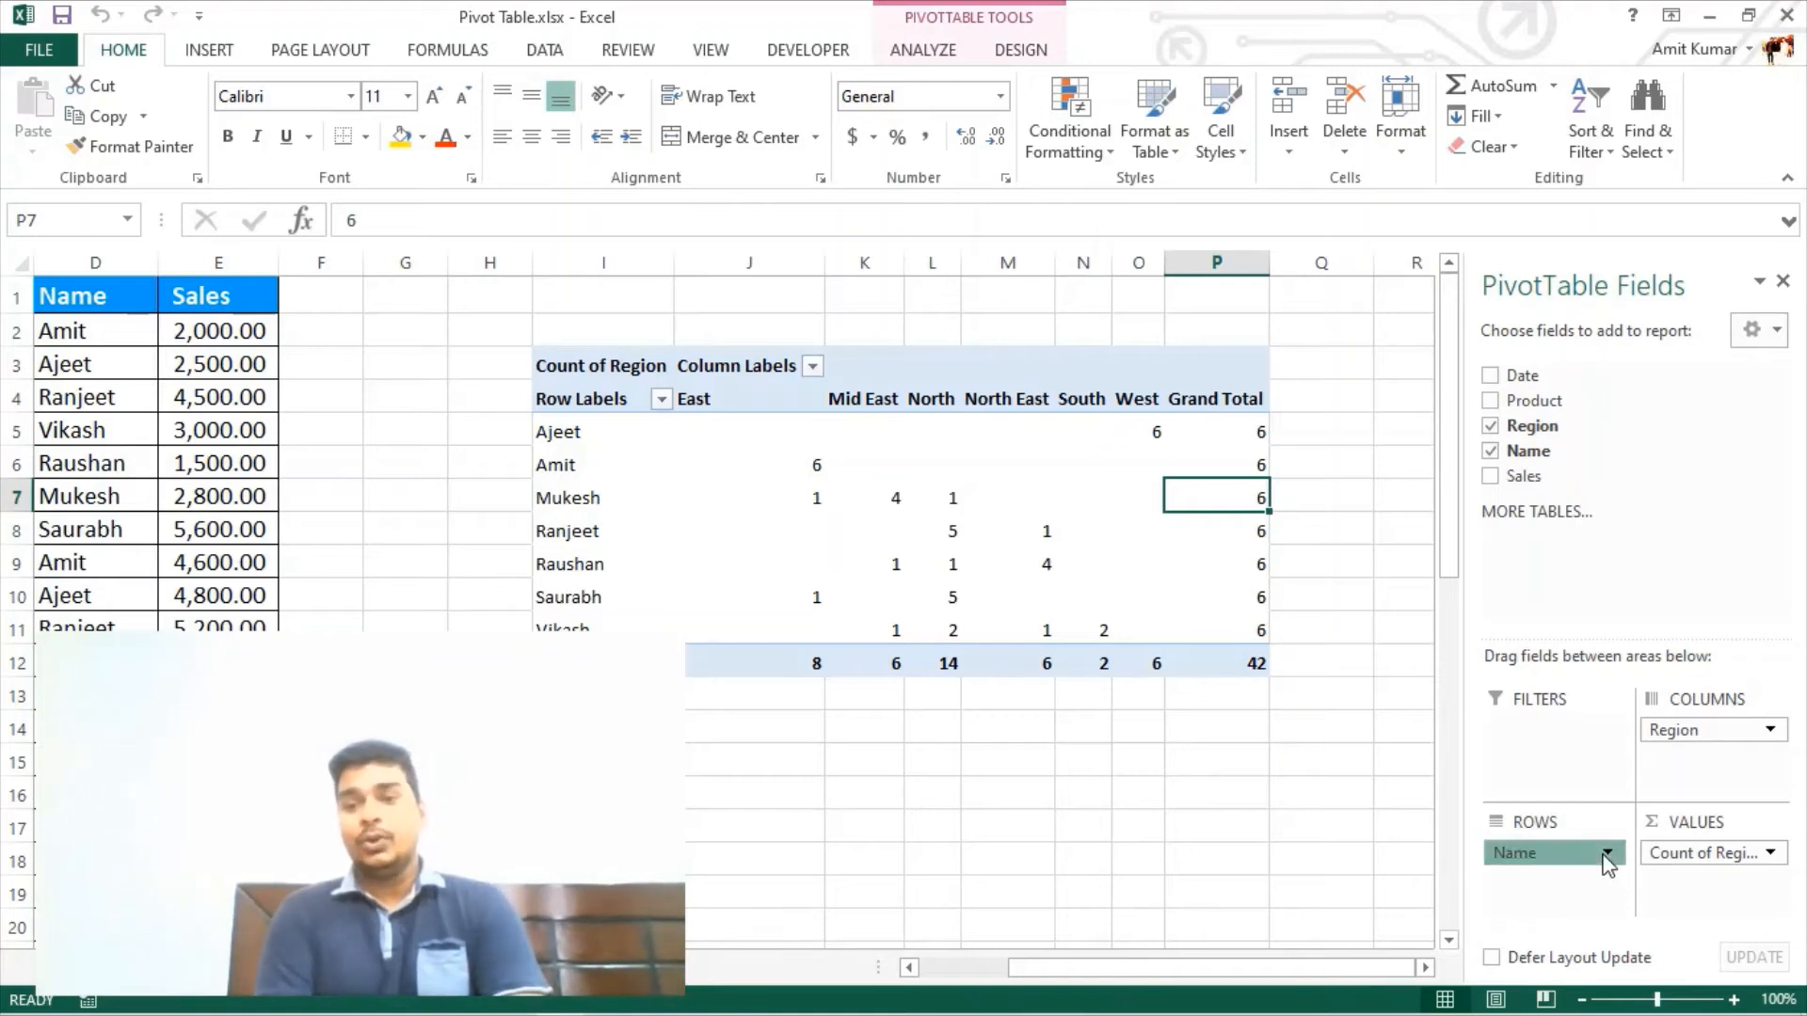
{"action": "left_click", "coordinate": [1581, 793]}
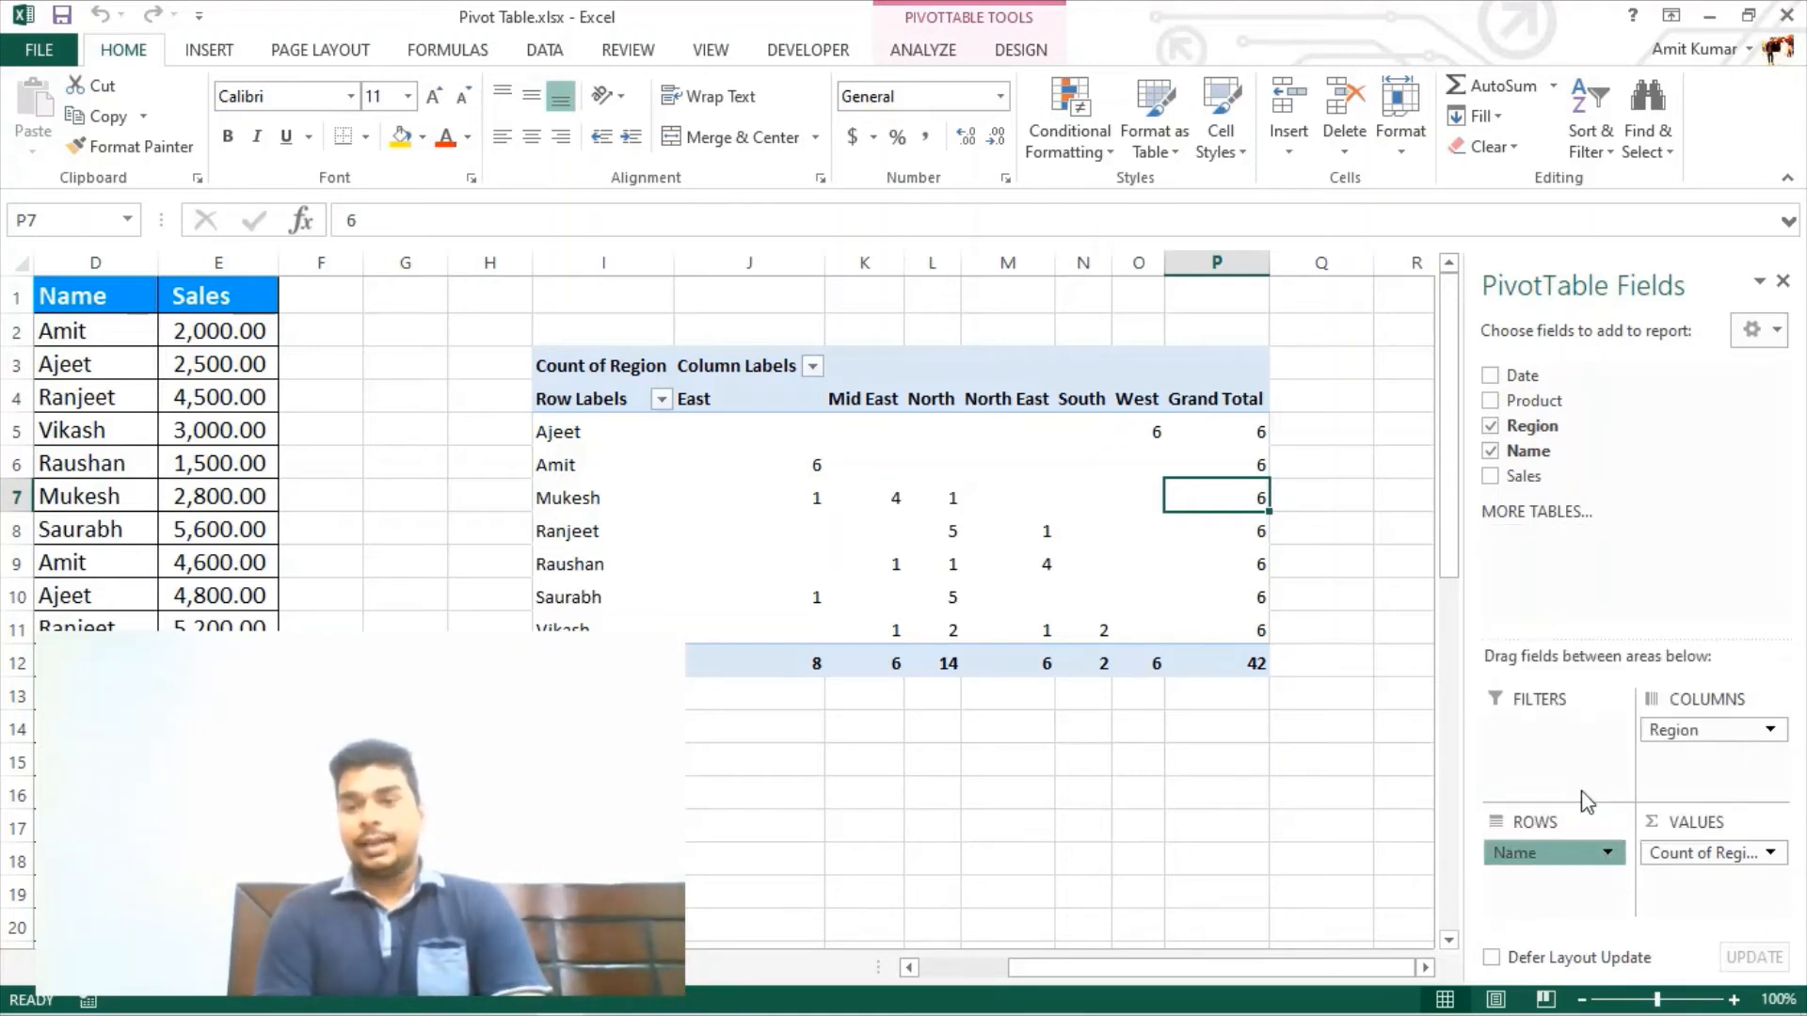
{"action": "left_click", "coordinate": [1770, 853]}
{"action": "left_click", "coordinate": [1695, 801]}
{"action": "left_click", "coordinate": [1722, 732]}
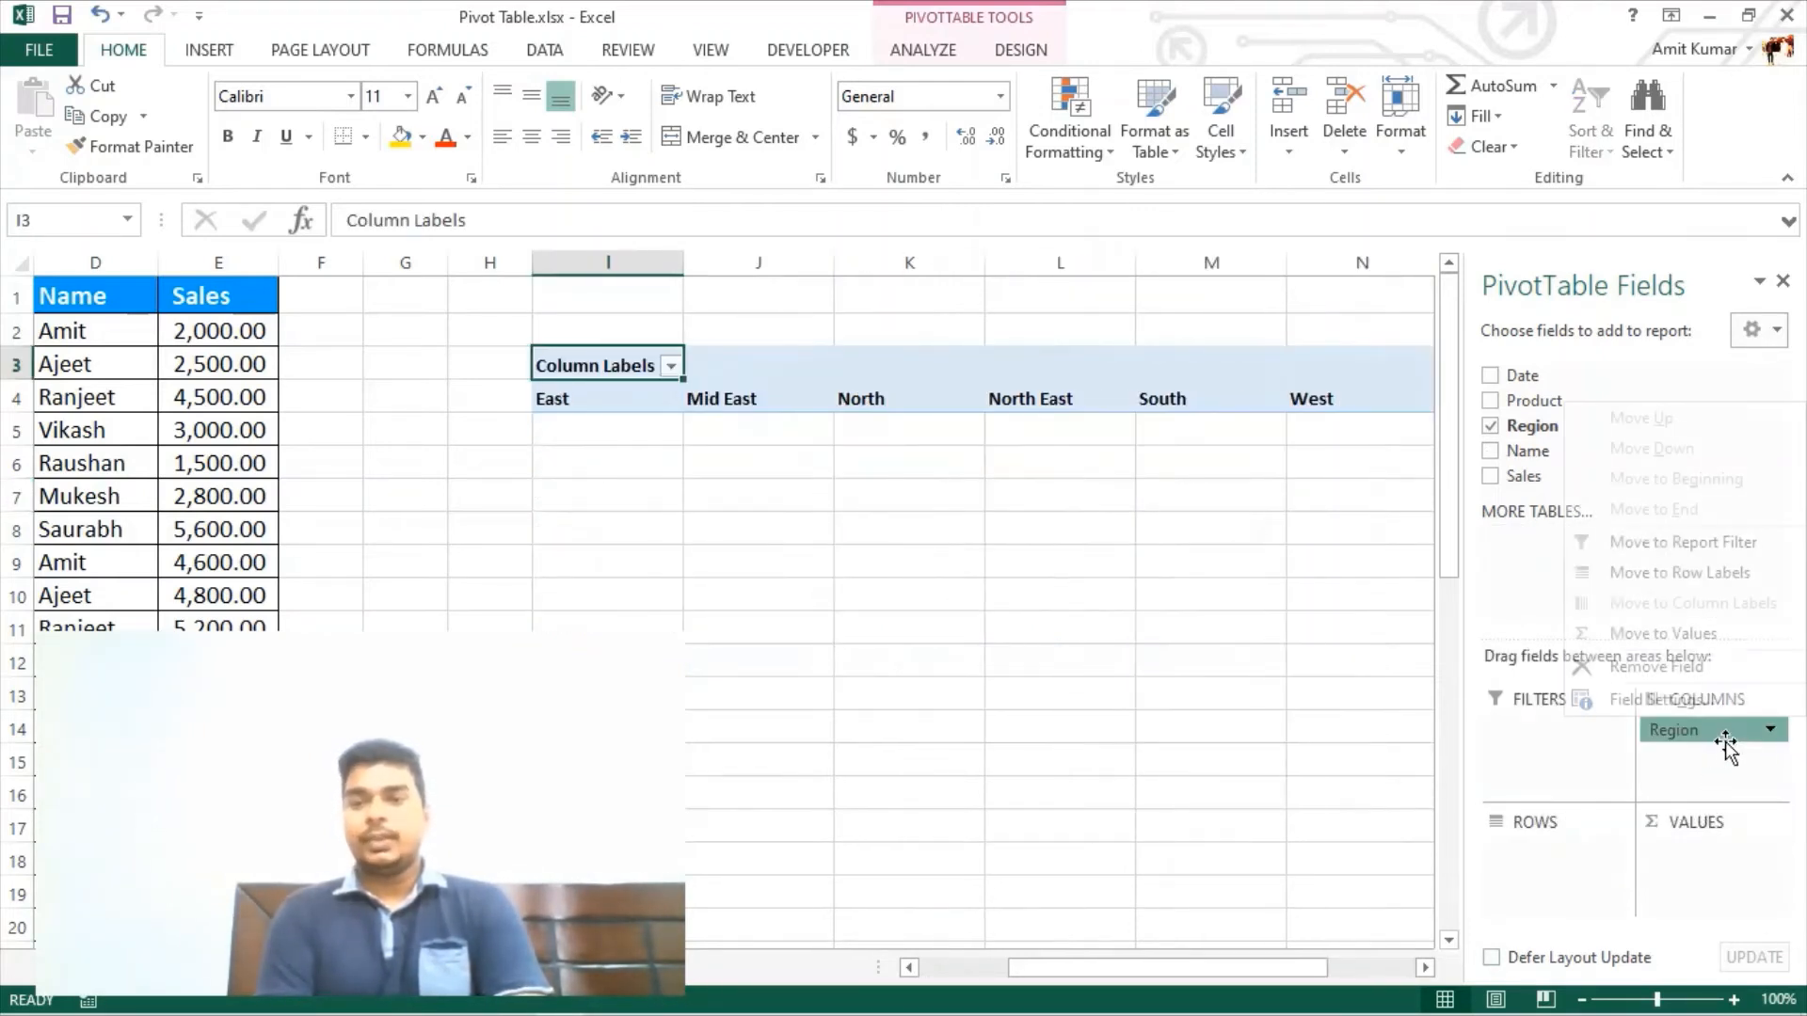
{"action": "left_click", "coordinate": [1649, 667]}
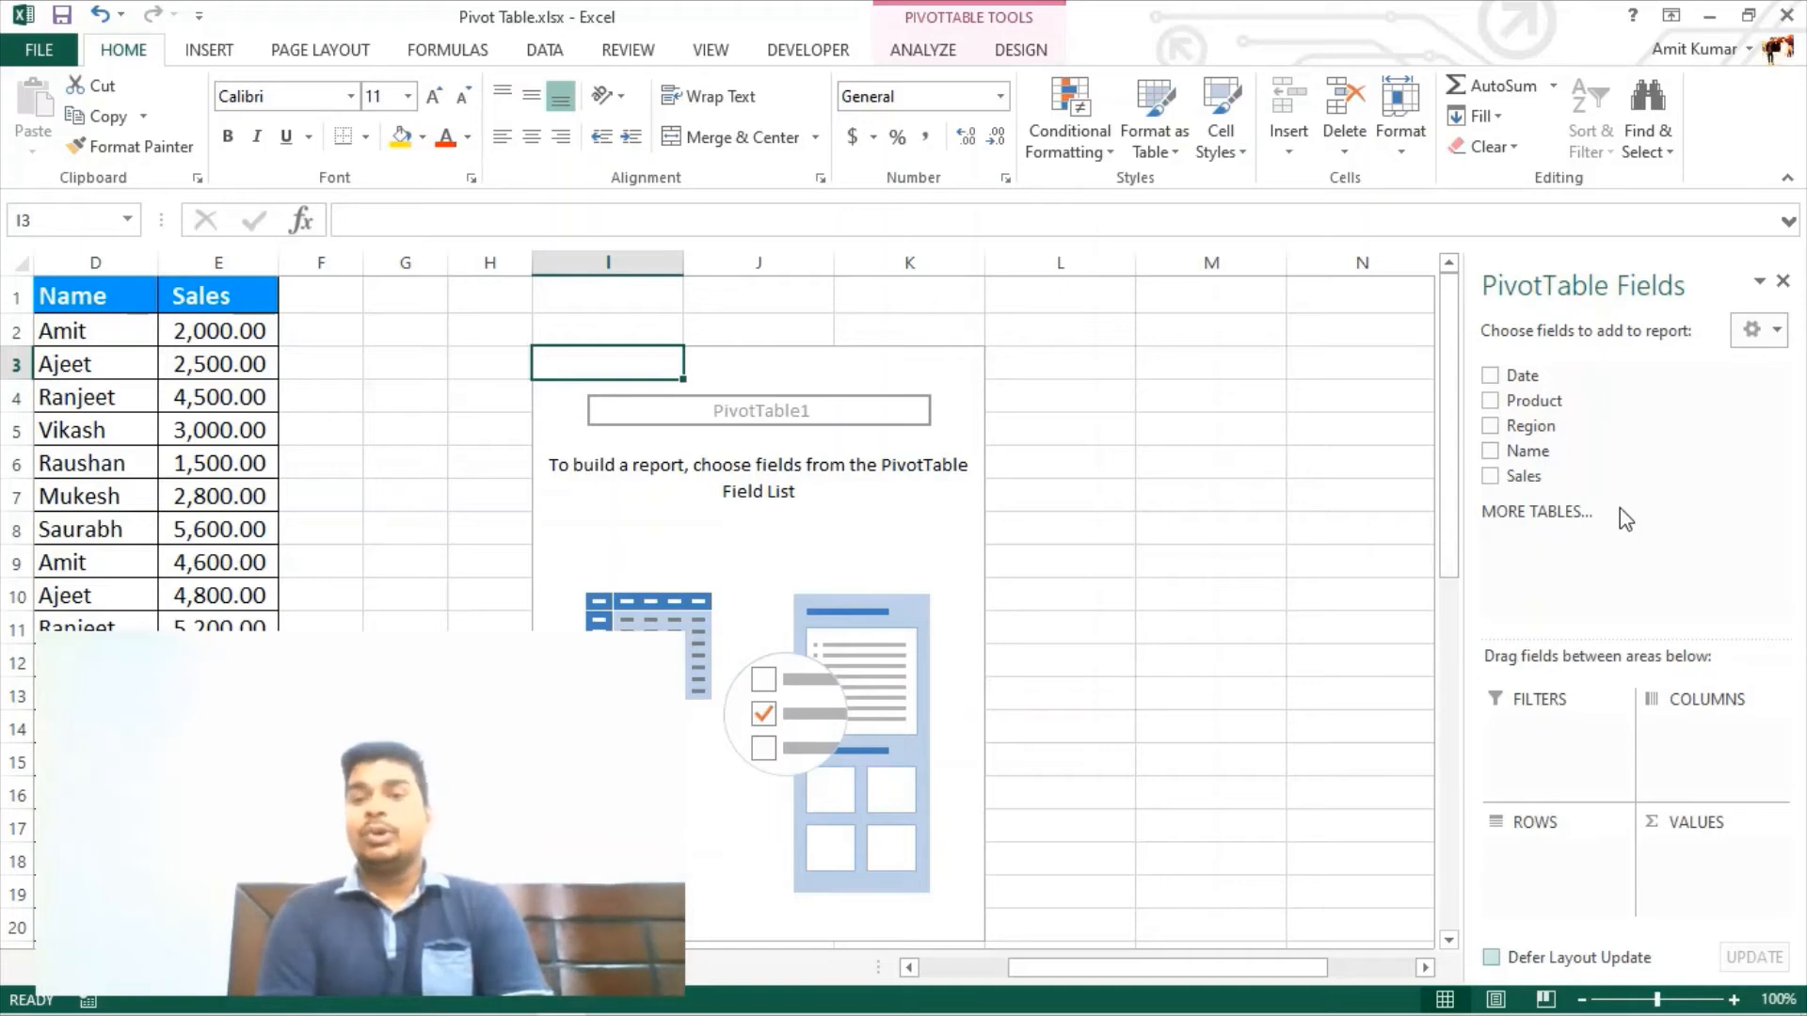
Add Name and Region as row fields with the names nested under each region, and check the East and Mid East groups
{"action": "left_click_drag", "start_coordinate": [1548, 461], "coordinate": [1572, 875]}
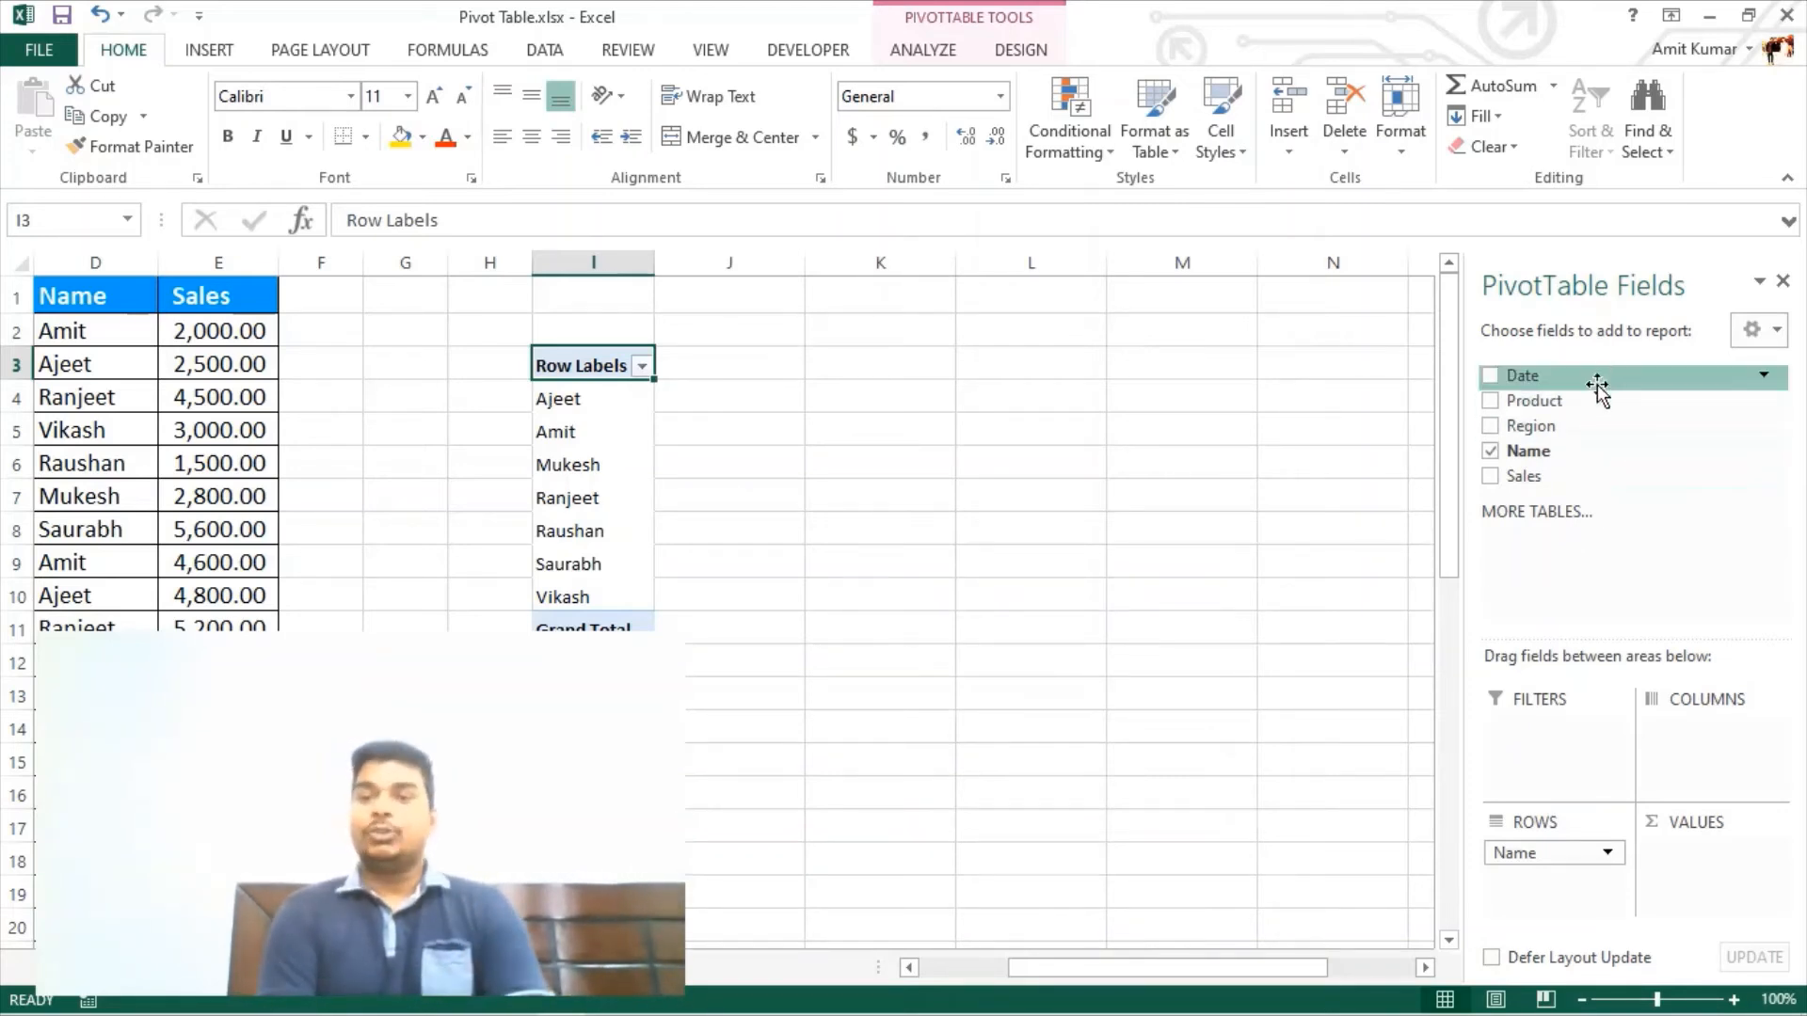
{"action": "left_click_drag", "start_coordinate": [1557, 424], "coordinate": [1542, 848]}
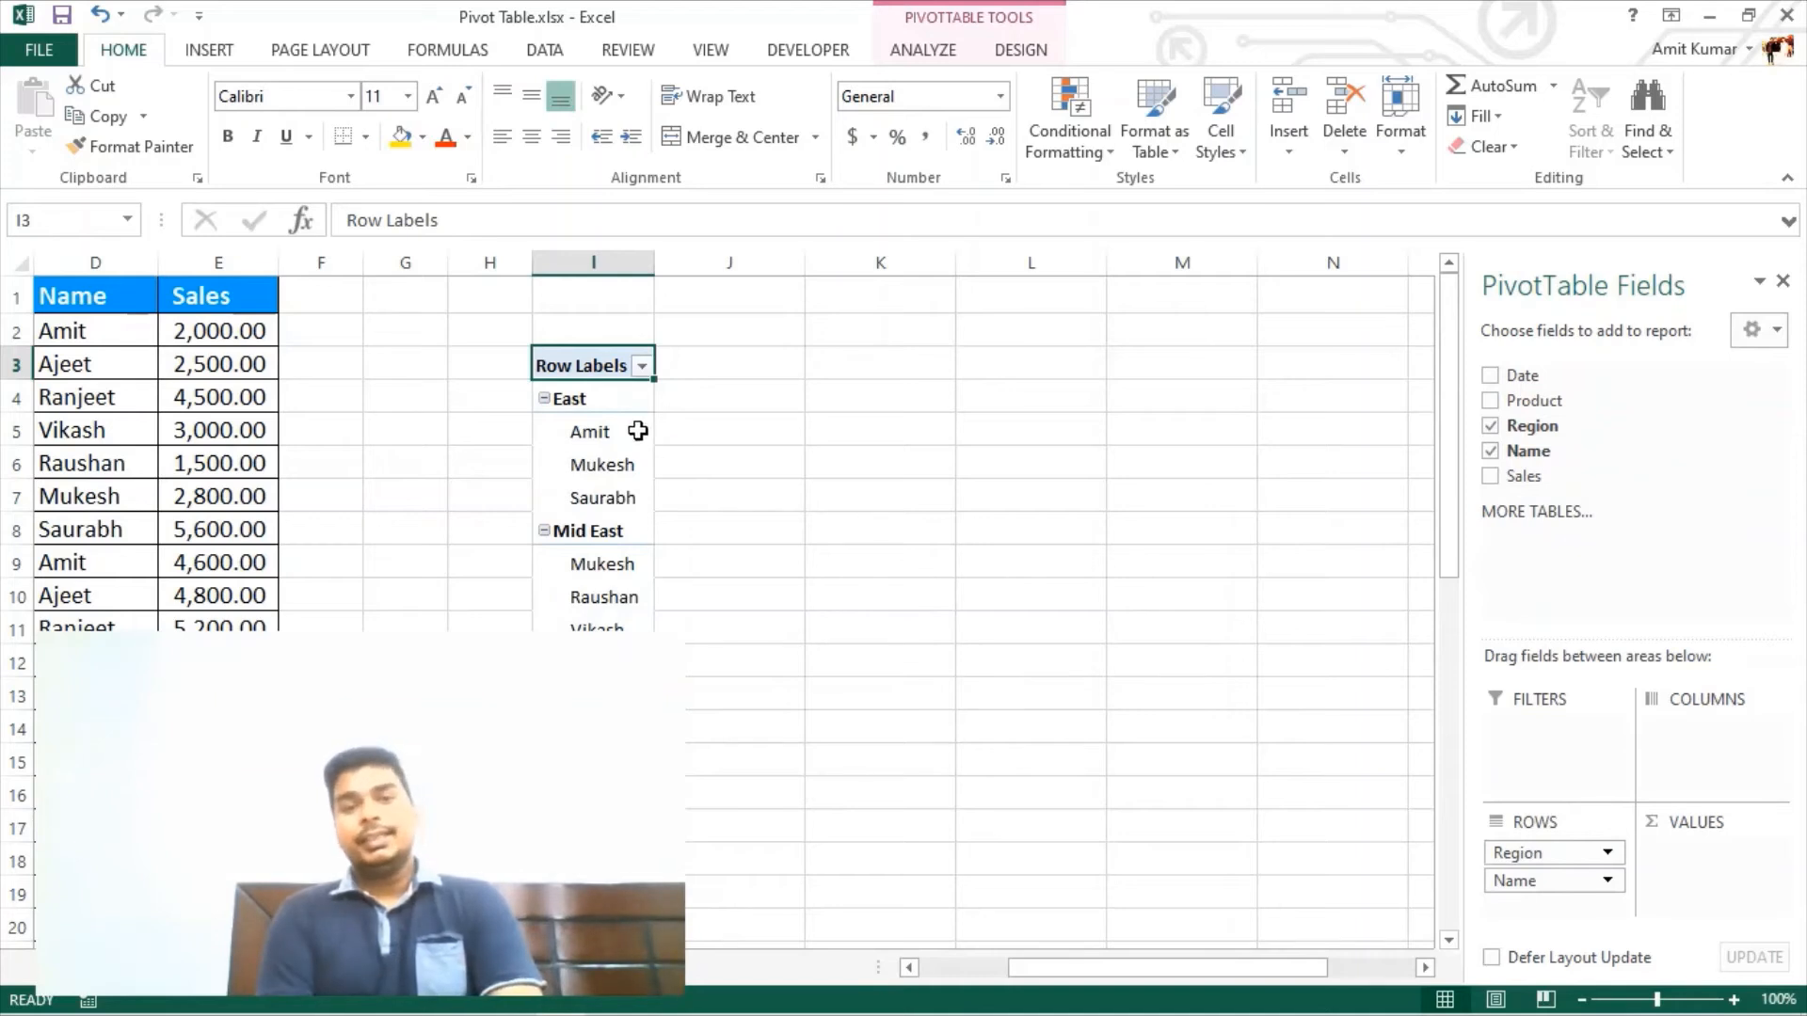
{"action": "left_click", "coordinate": [577, 396]}
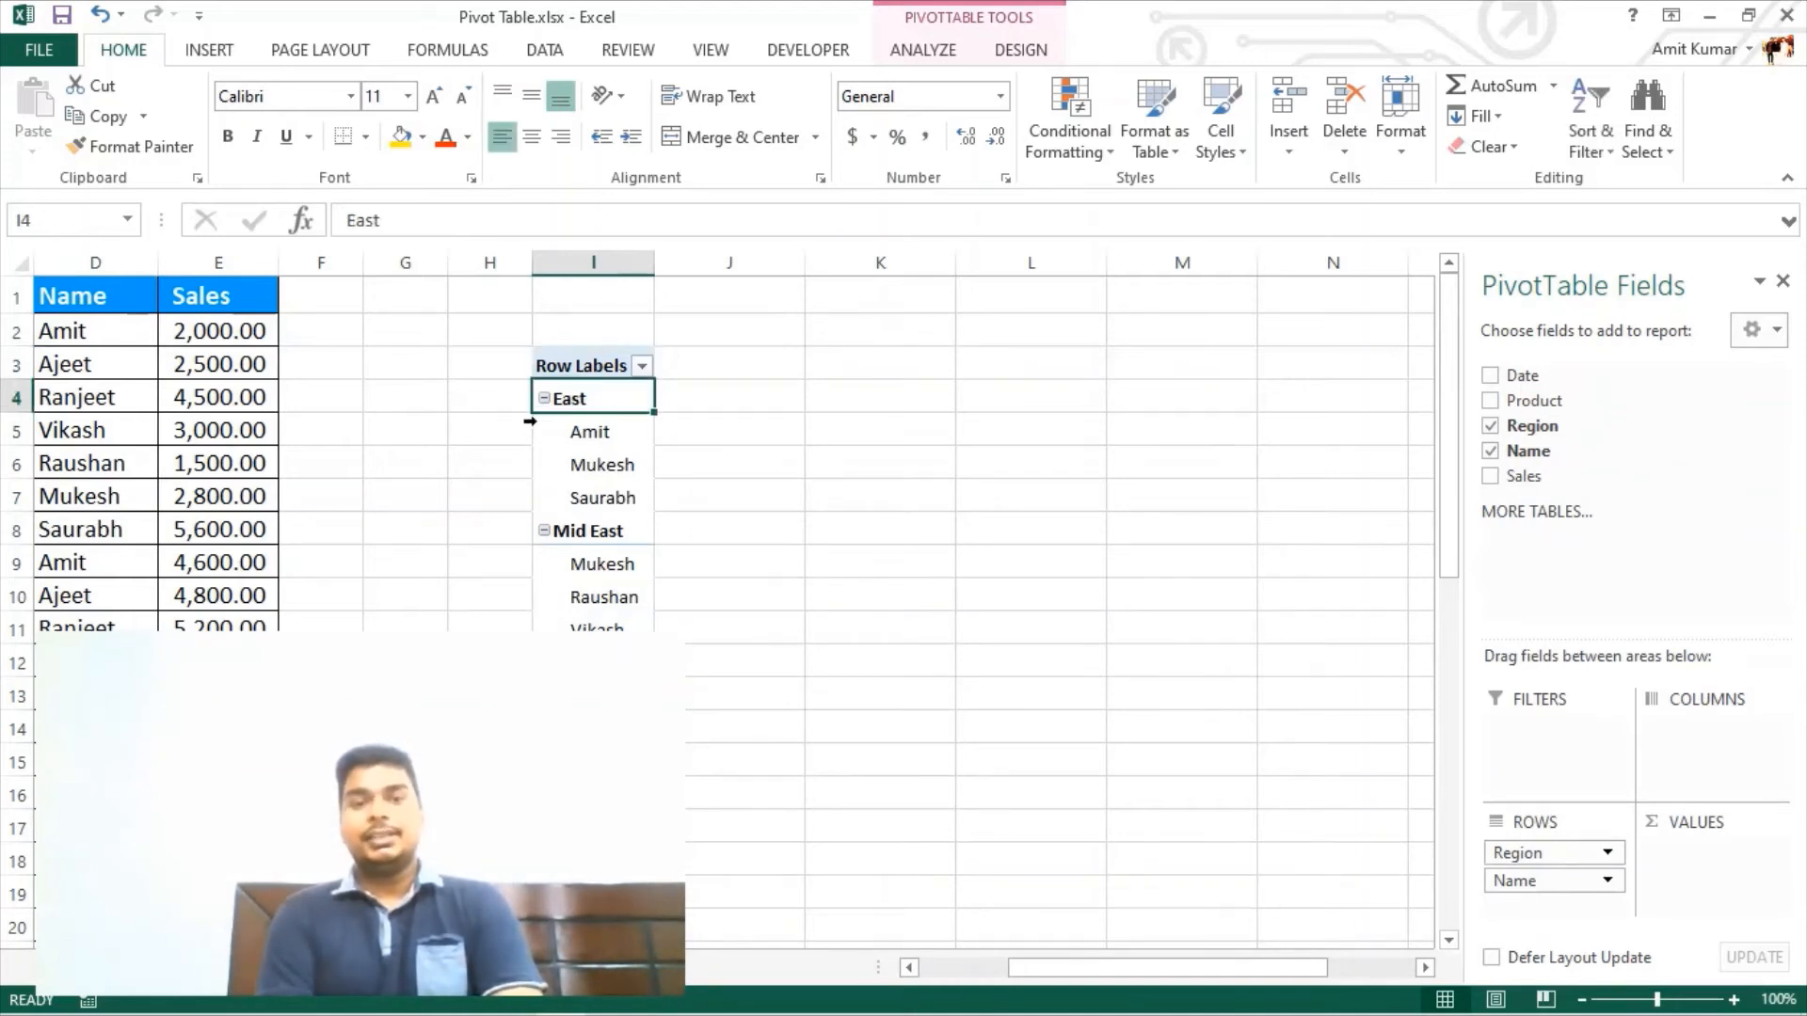
{"action": "left_click_drag", "start_coordinate": [591, 431], "coordinate": [607, 486]}
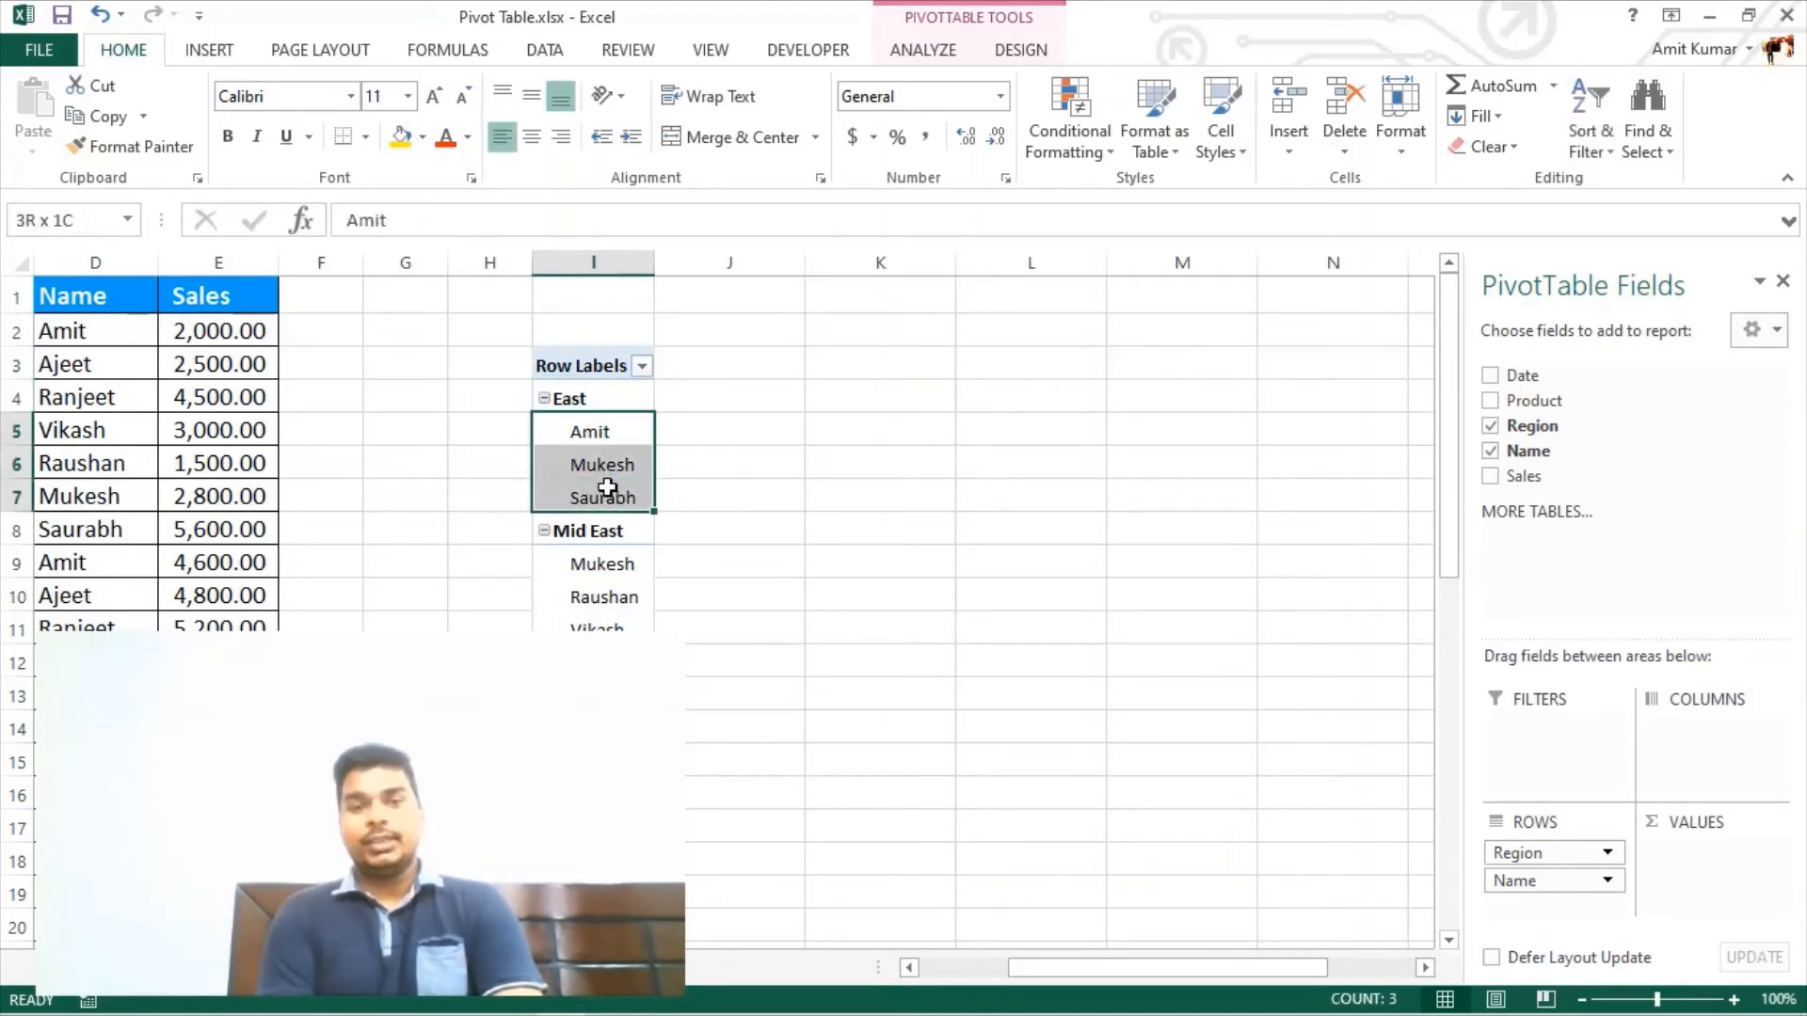
{"action": "left_click", "coordinate": [609, 532]}
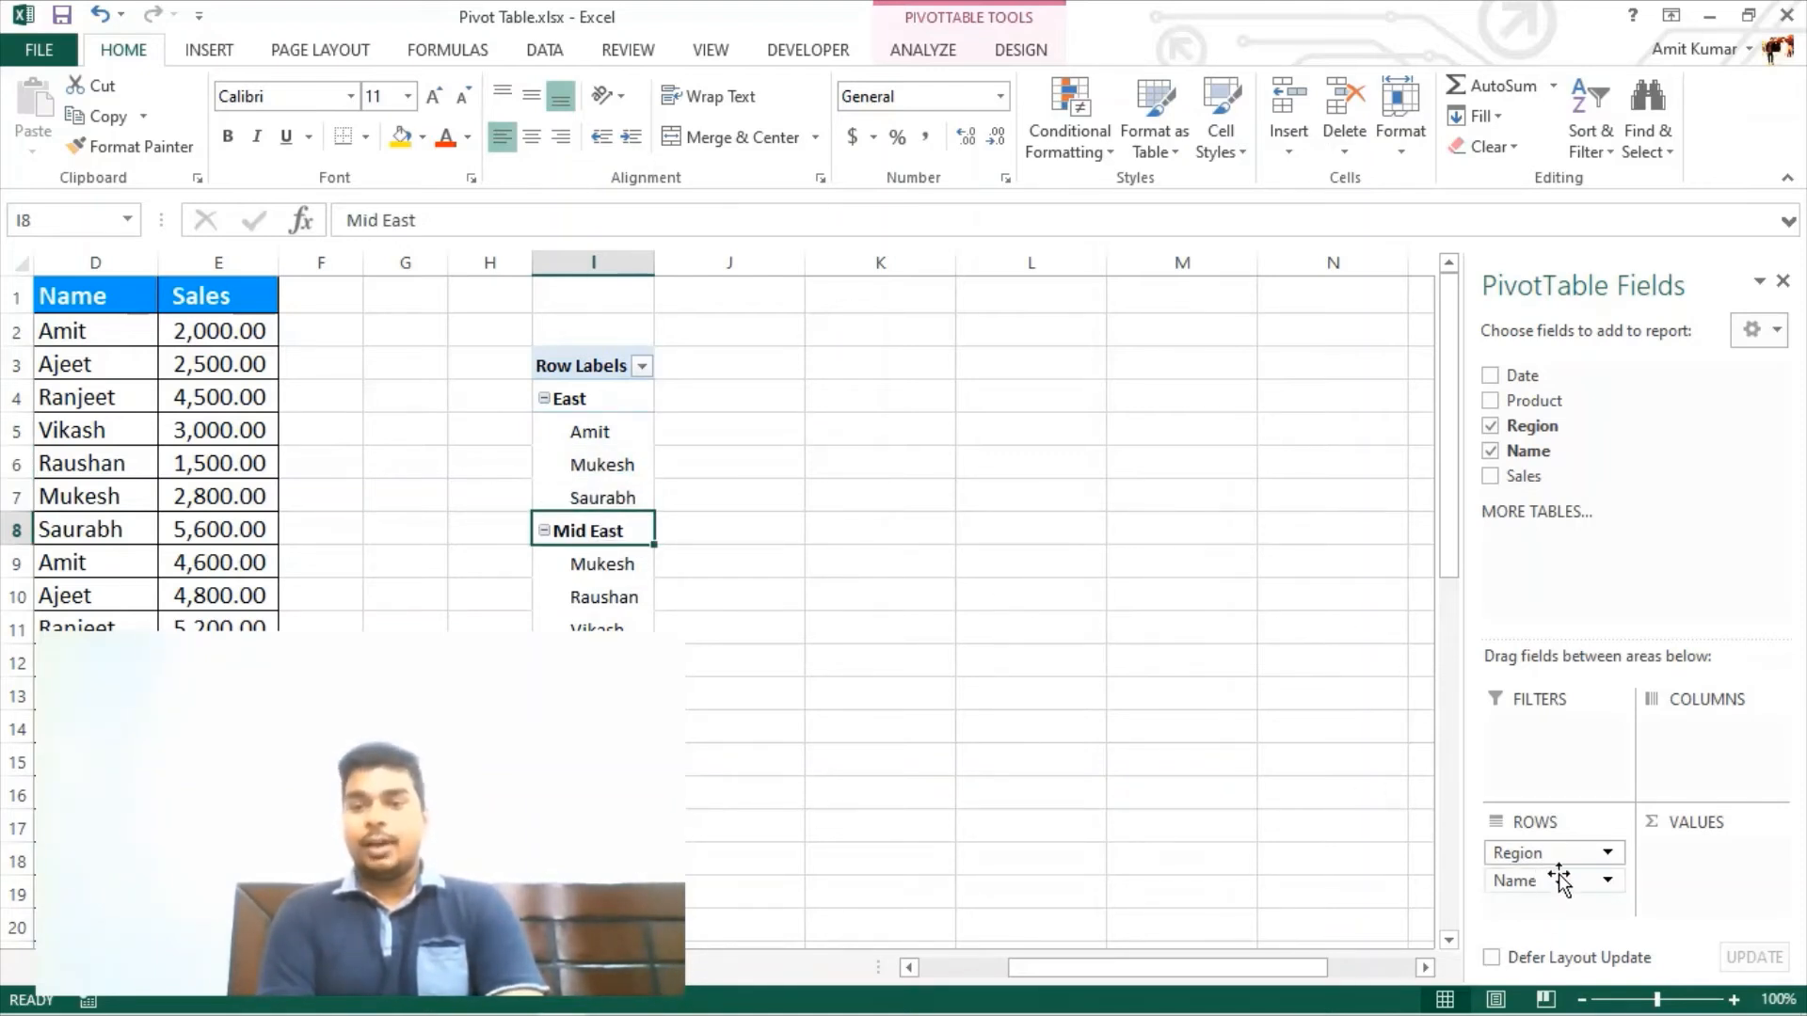
Move Name above Region in the row fields and check the regions listed under the first salespeople
{"action": "left_click_drag", "start_coordinate": [1553, 882], "coordinate": [1555, 850]}
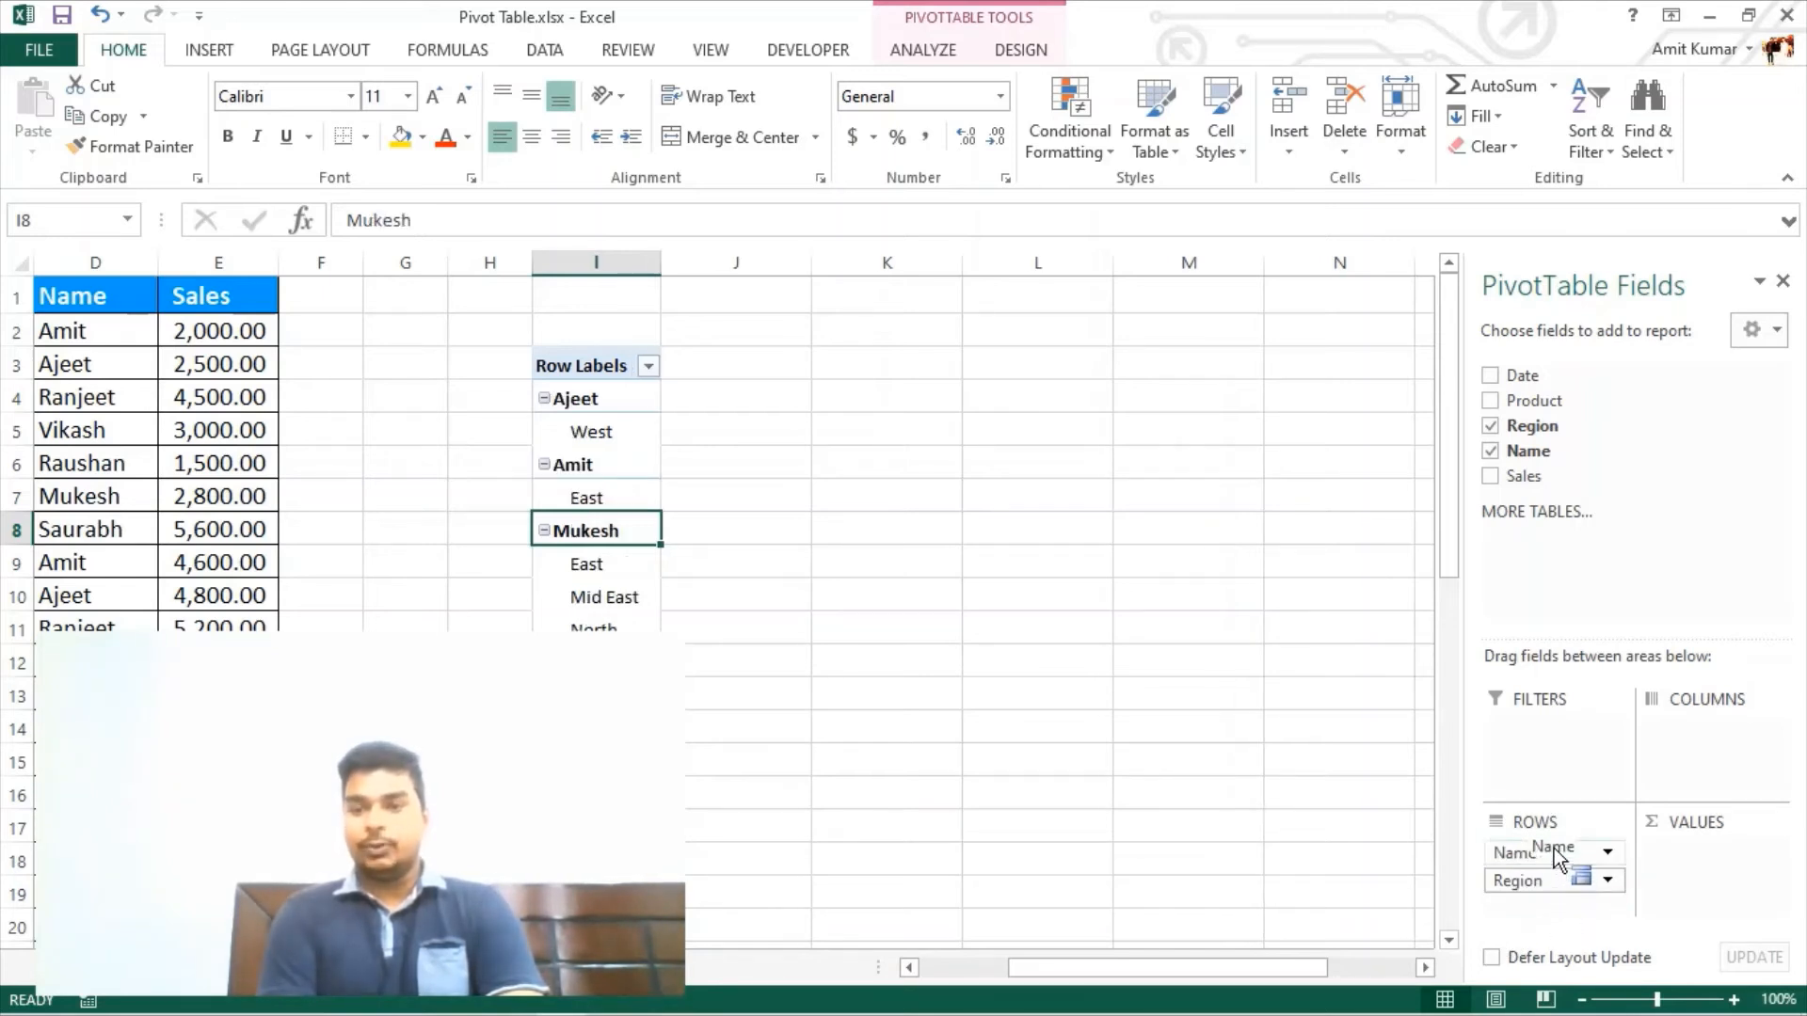
{"action": "left_click", "coordinate": [611, 400]}
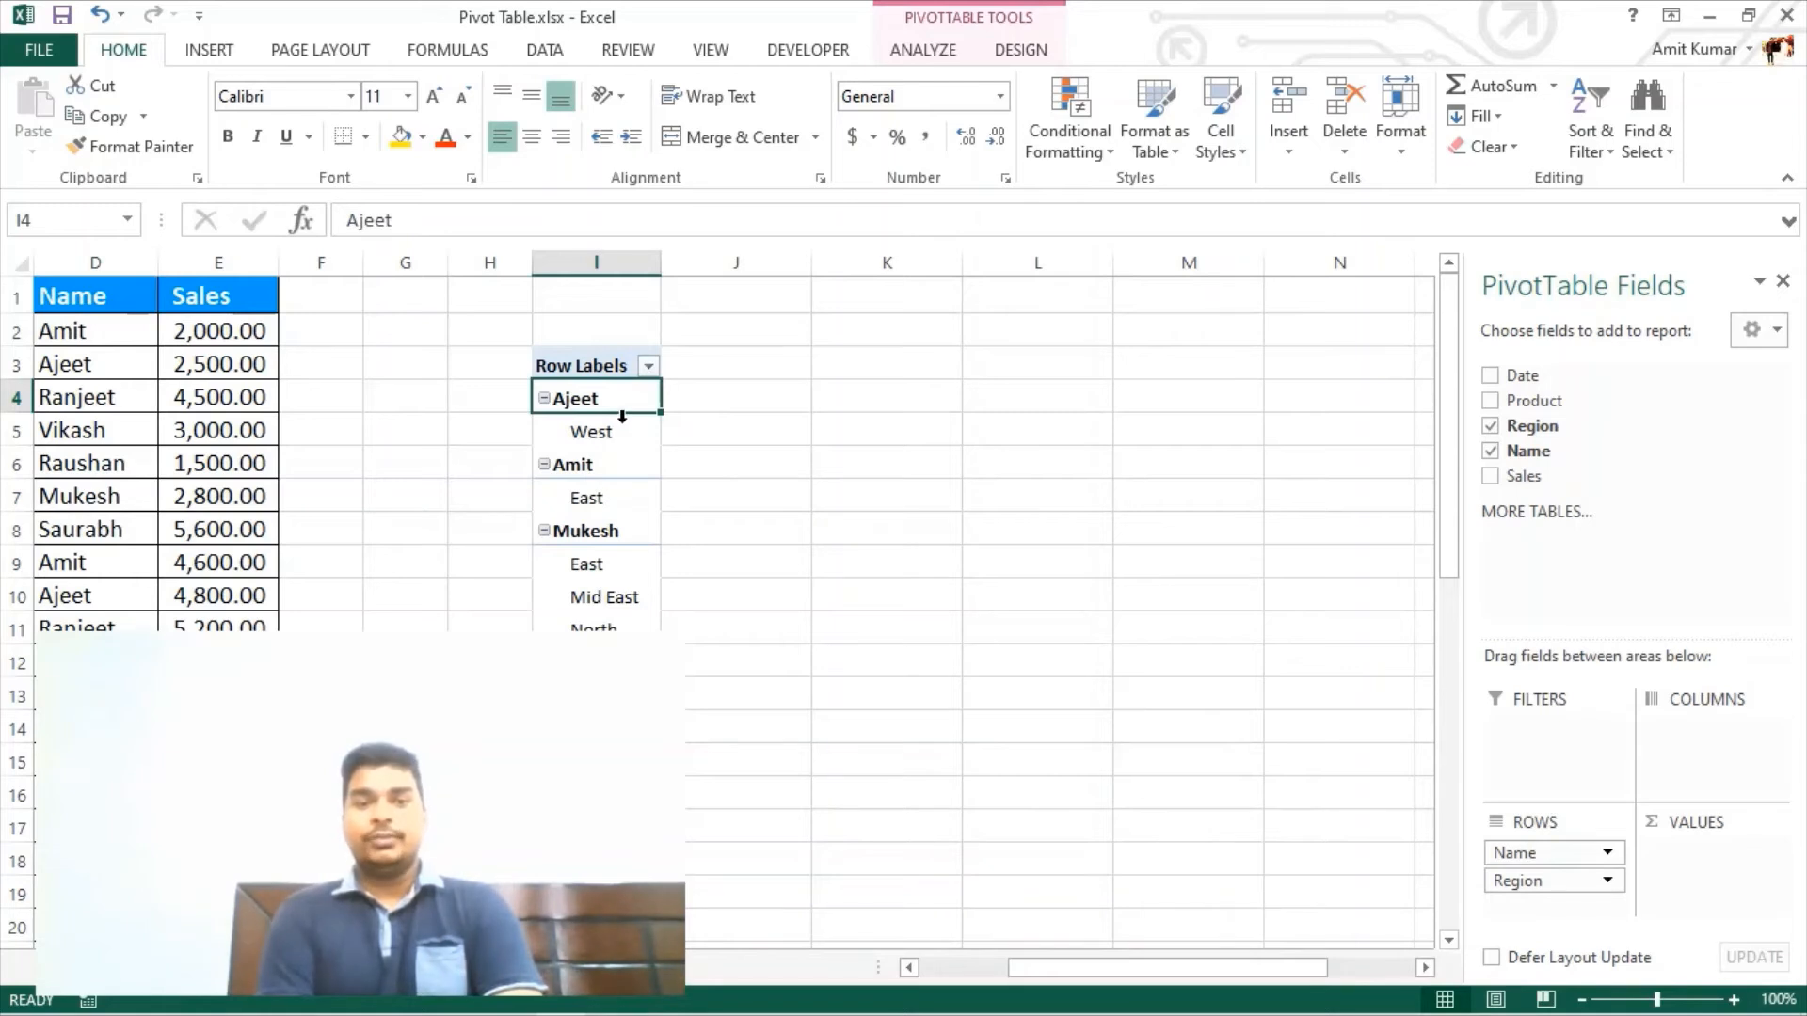
{"action": "left_click", "coordinate": [618, 428]}
{"action": "left_click", "coordinate": [615, 498]}
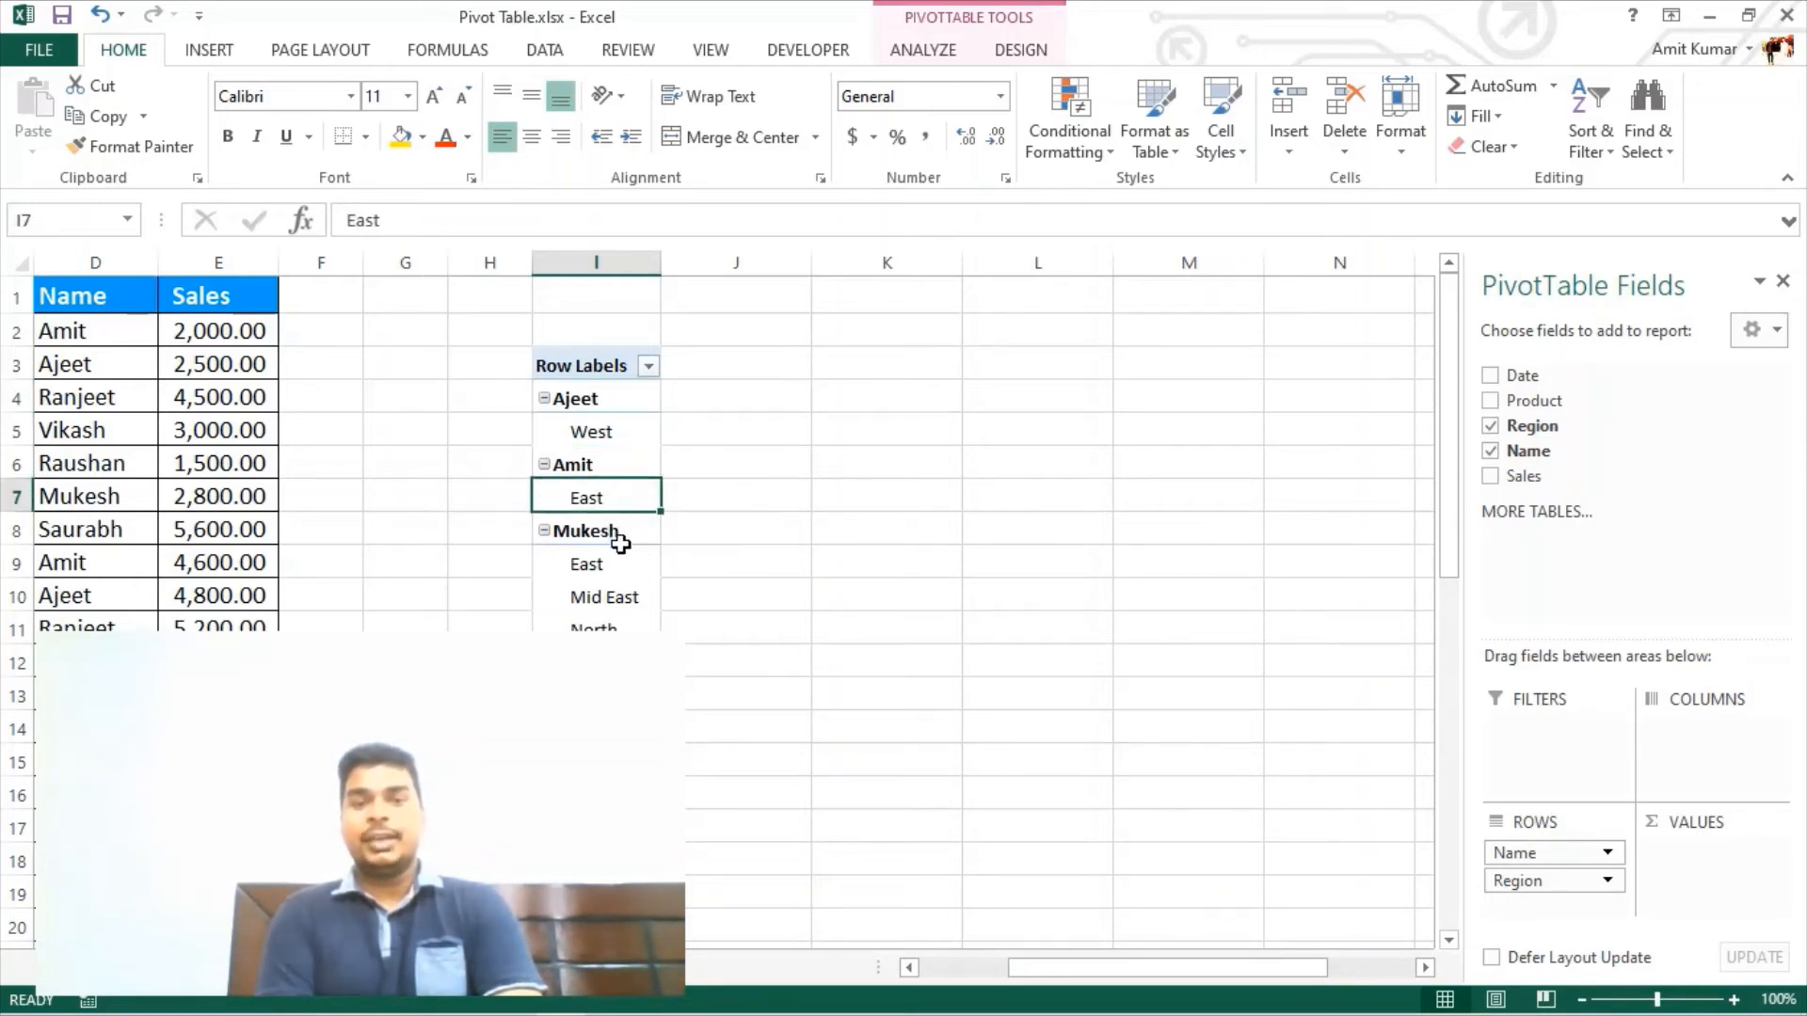
{"action": "left_click", "coordinate": [618, 533]}
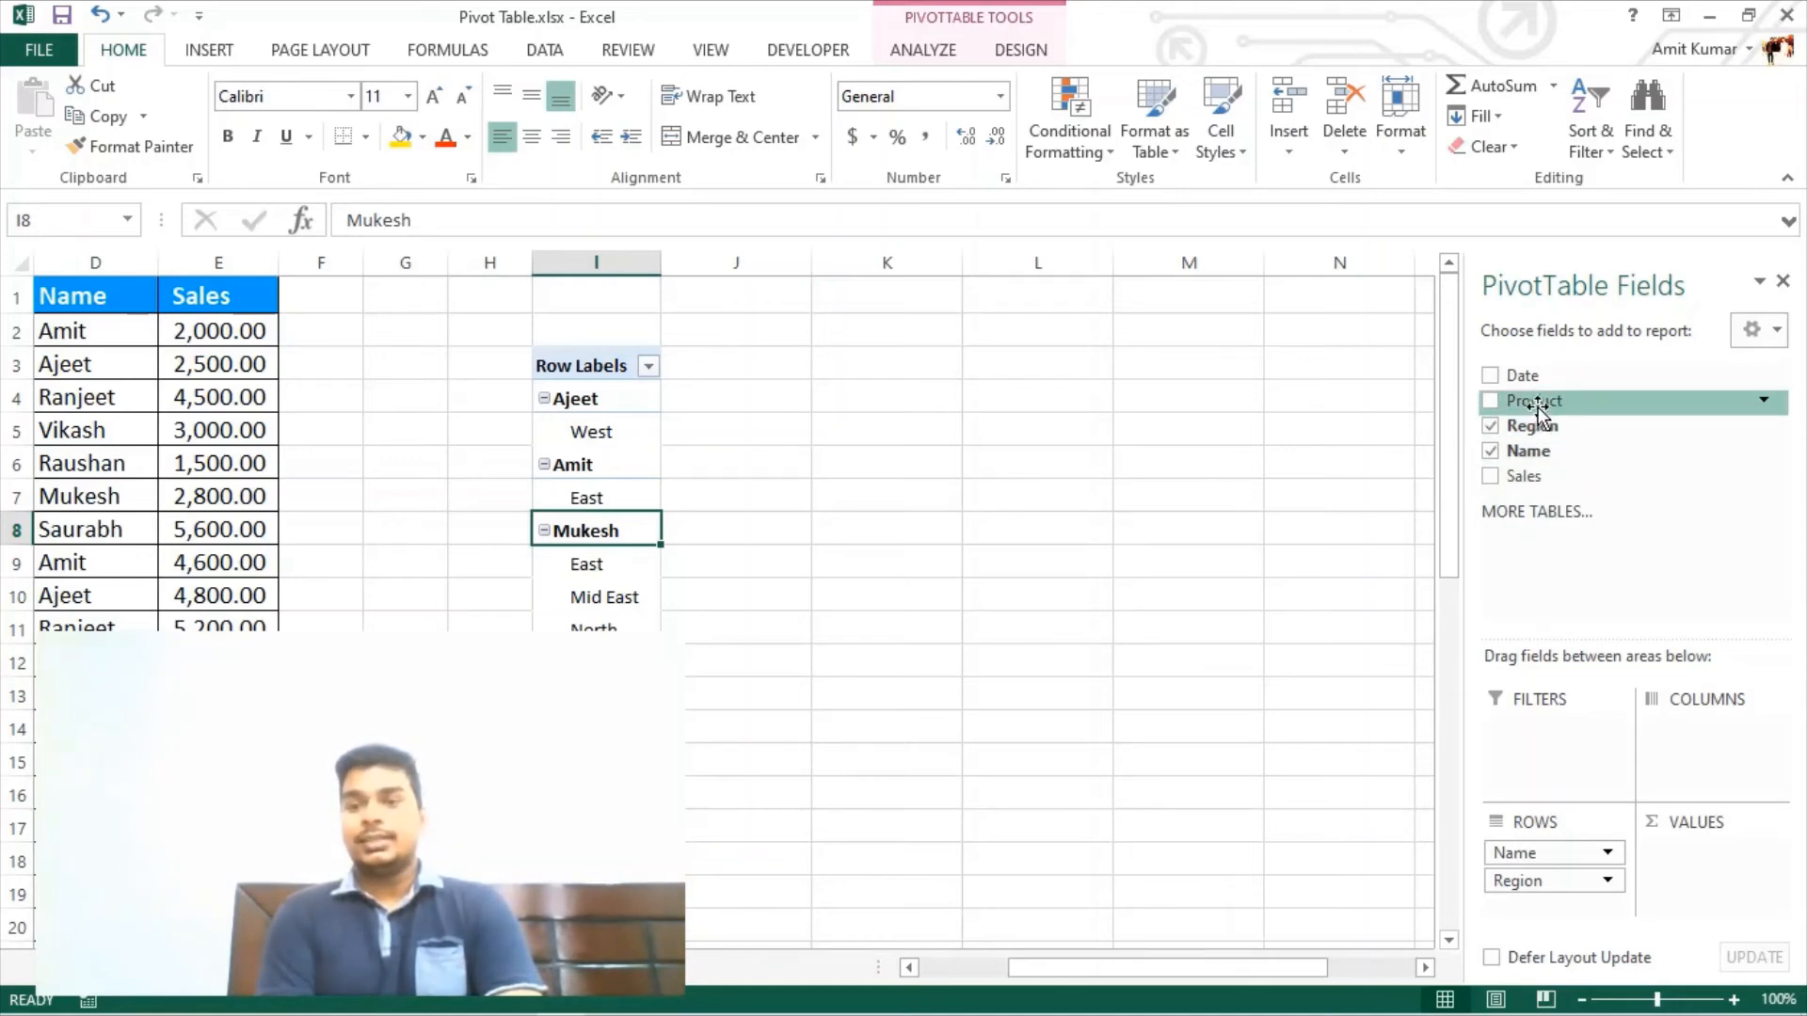
Add Product as the column field and check the Copy, Eraser and Instrument Box column headings
{"action": "left_click_drag", "start_coordinate": [1536, 407], "coordinate": [1698, 767]}
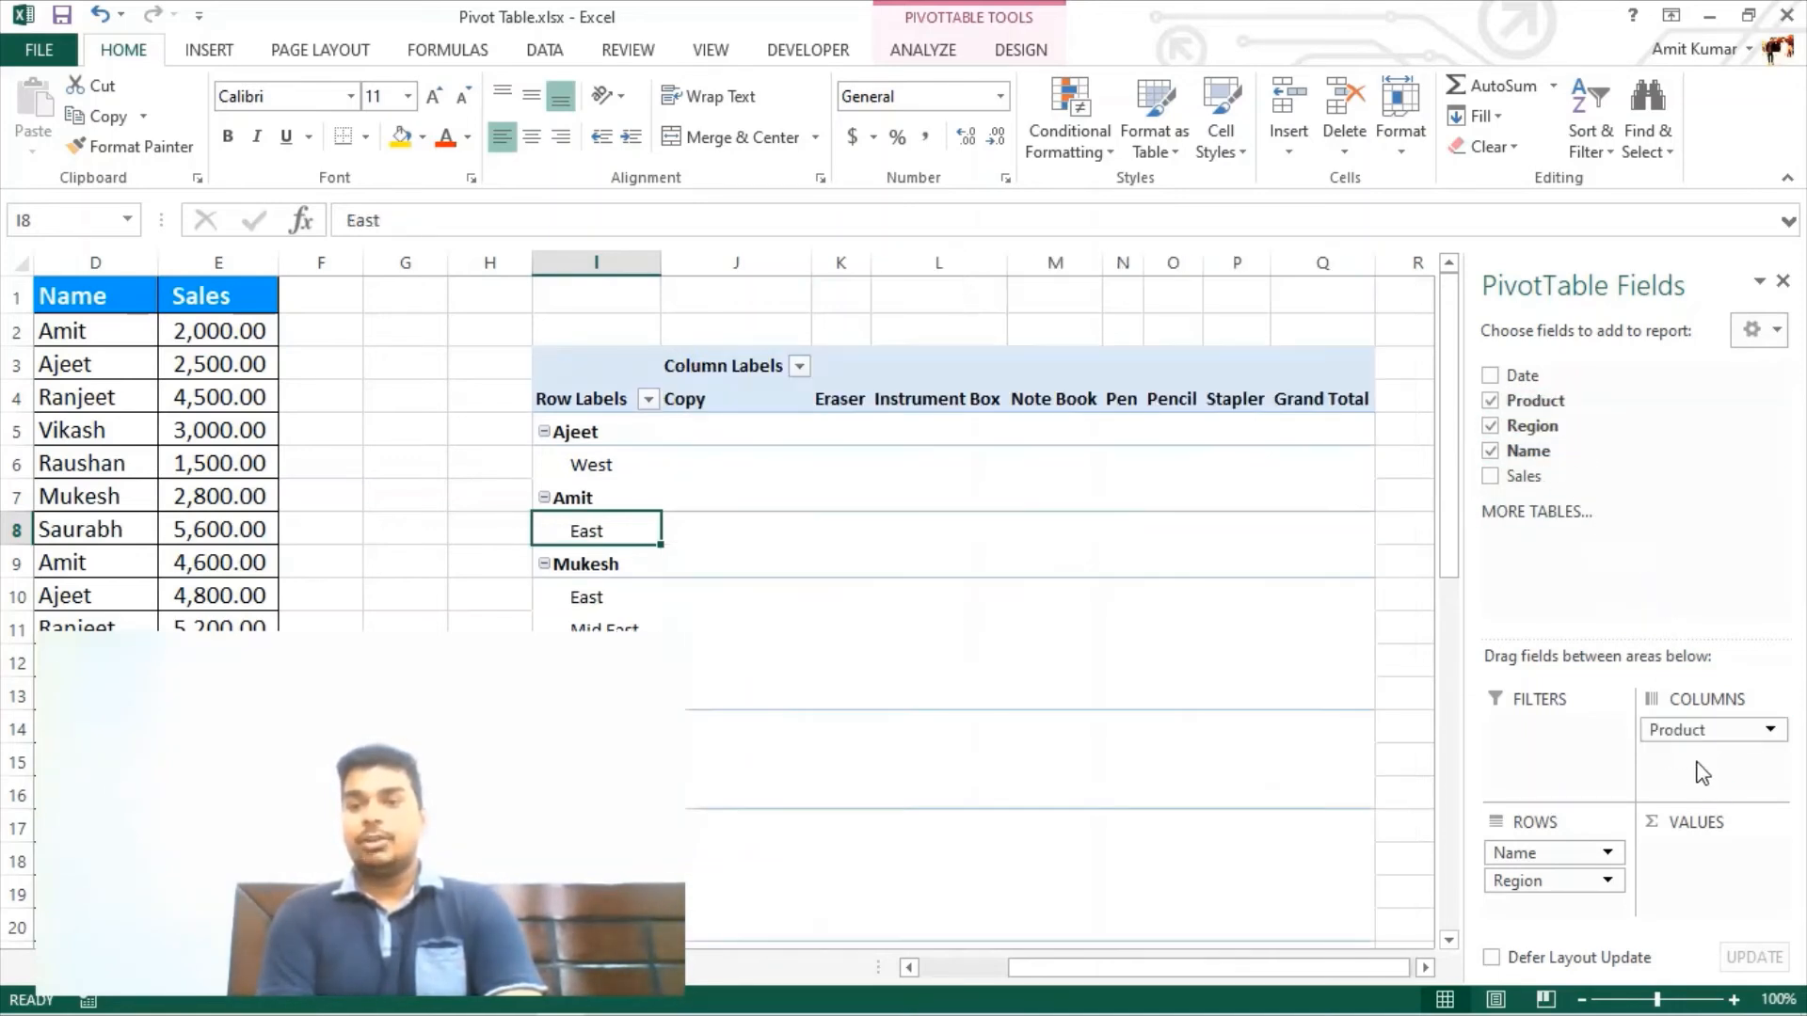
{"action": "left_click", "coordinate": [697, 401]}
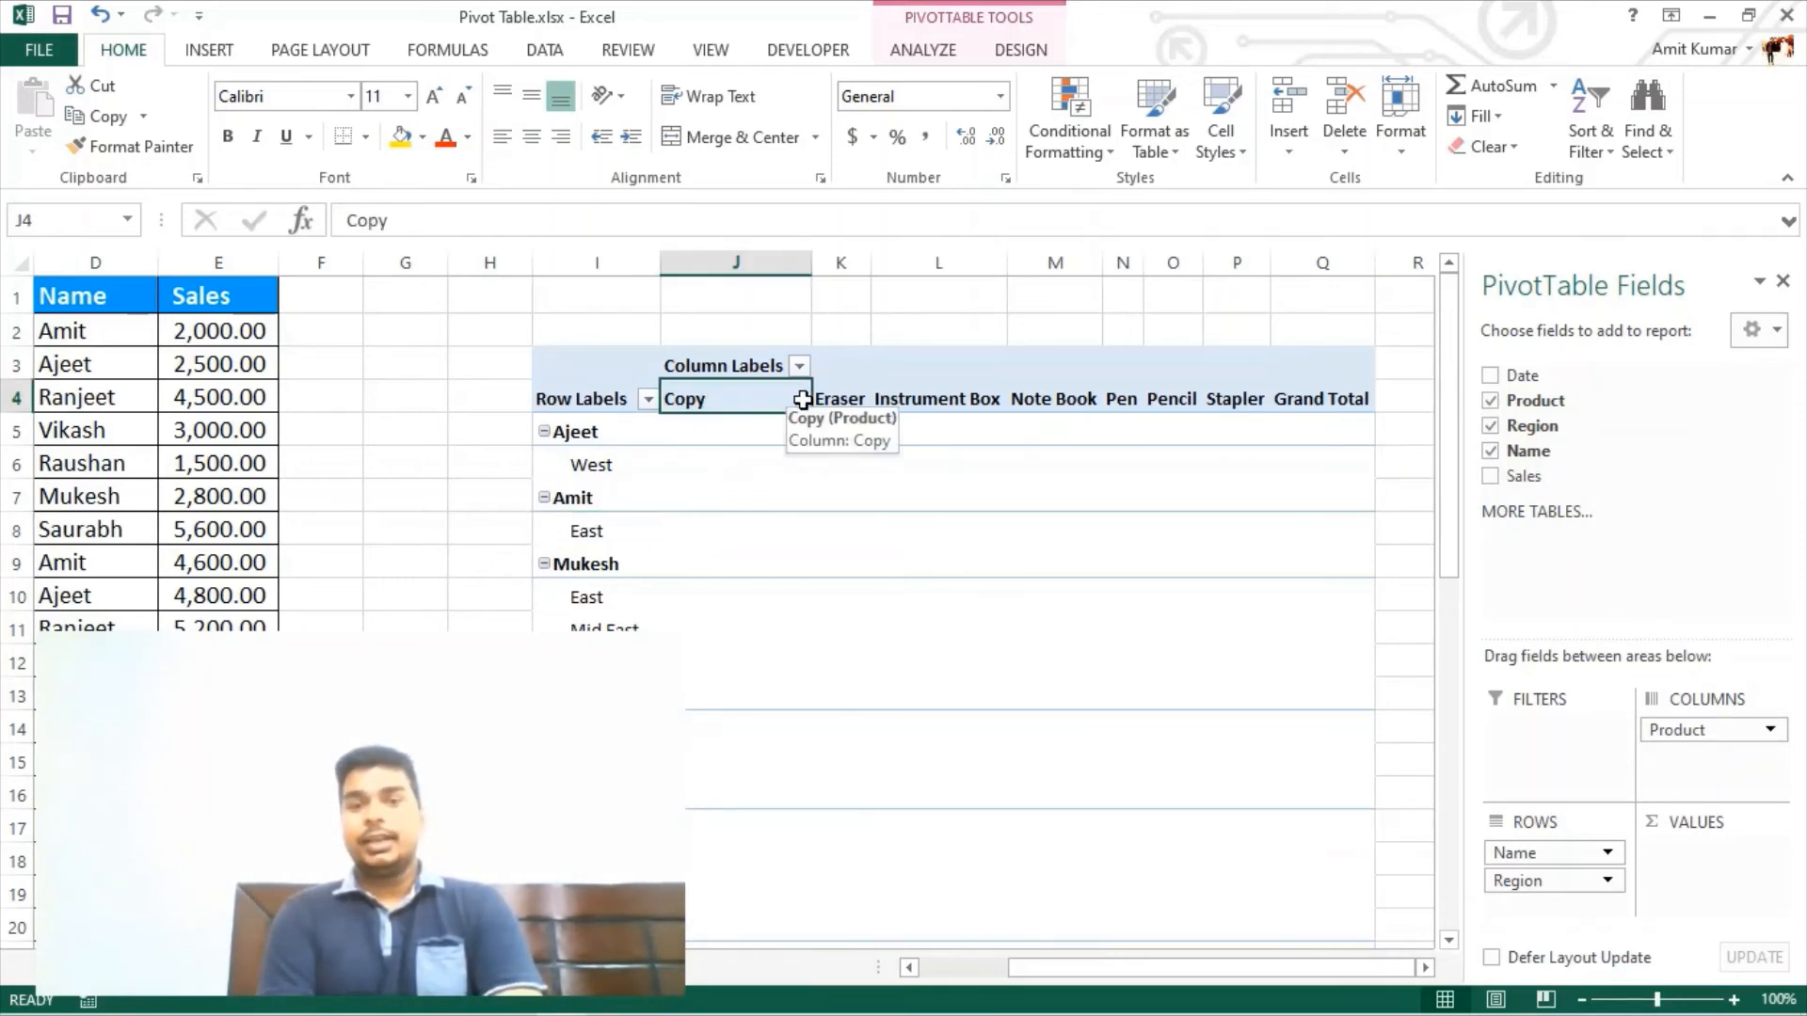
{"action": "left_click", "coordinate": [847, 398]}
{"action": "left_click", "coordinate": [933, 398]}
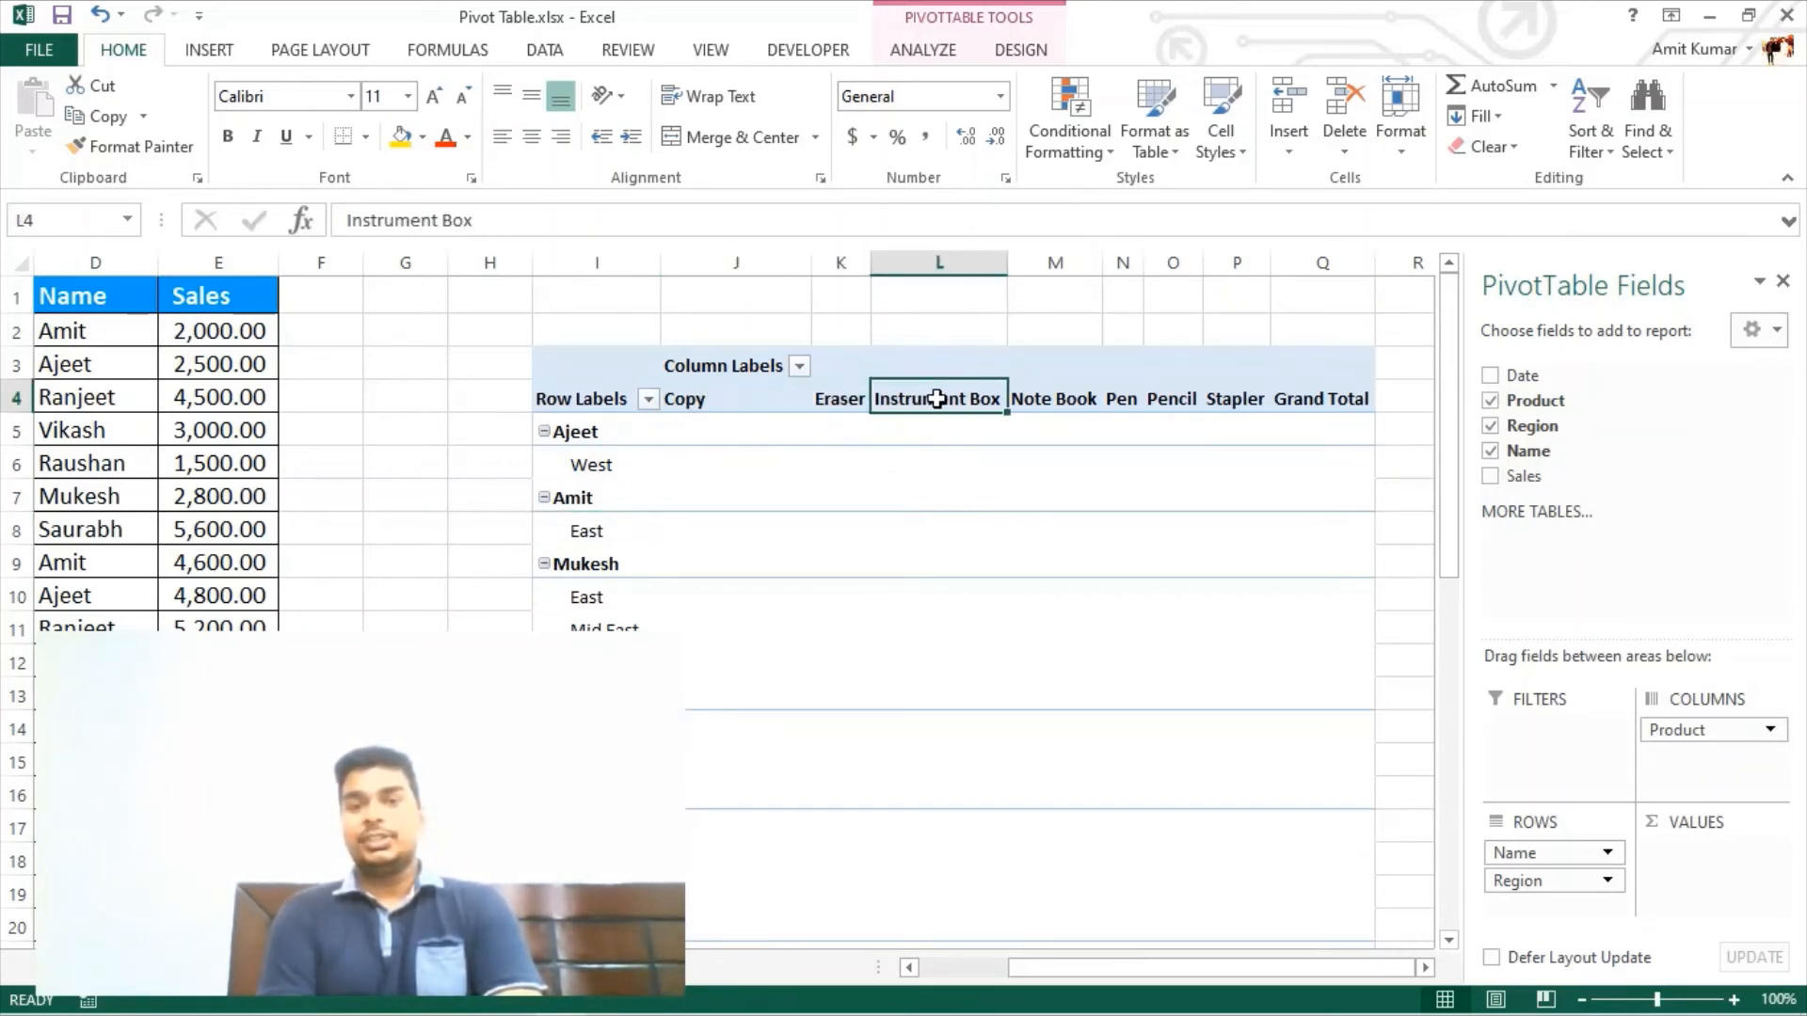
Add Sales as the summed value field and check the Copy column down to its grand total
{"action": "left_click", "coordinate": [1032, 402]}
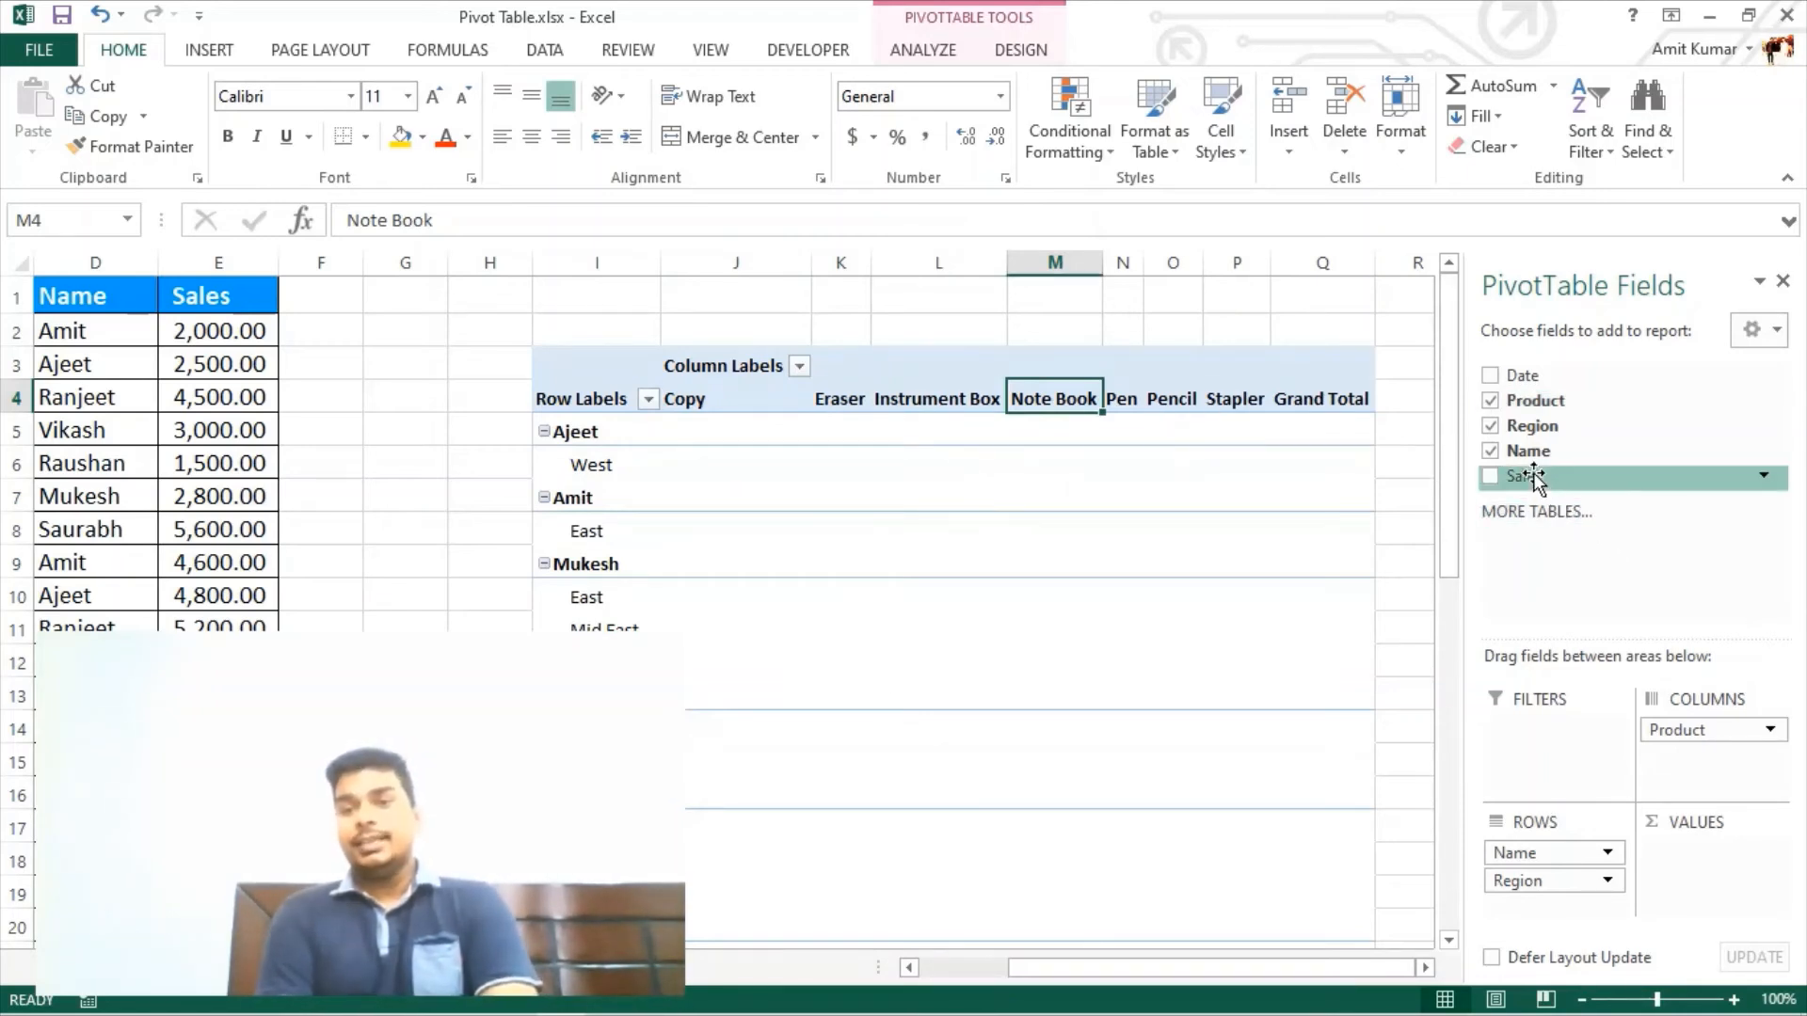
{"action": "left_click_drag", "start_coordinate": [1532, 477], "coordinate": [1734, 878]}
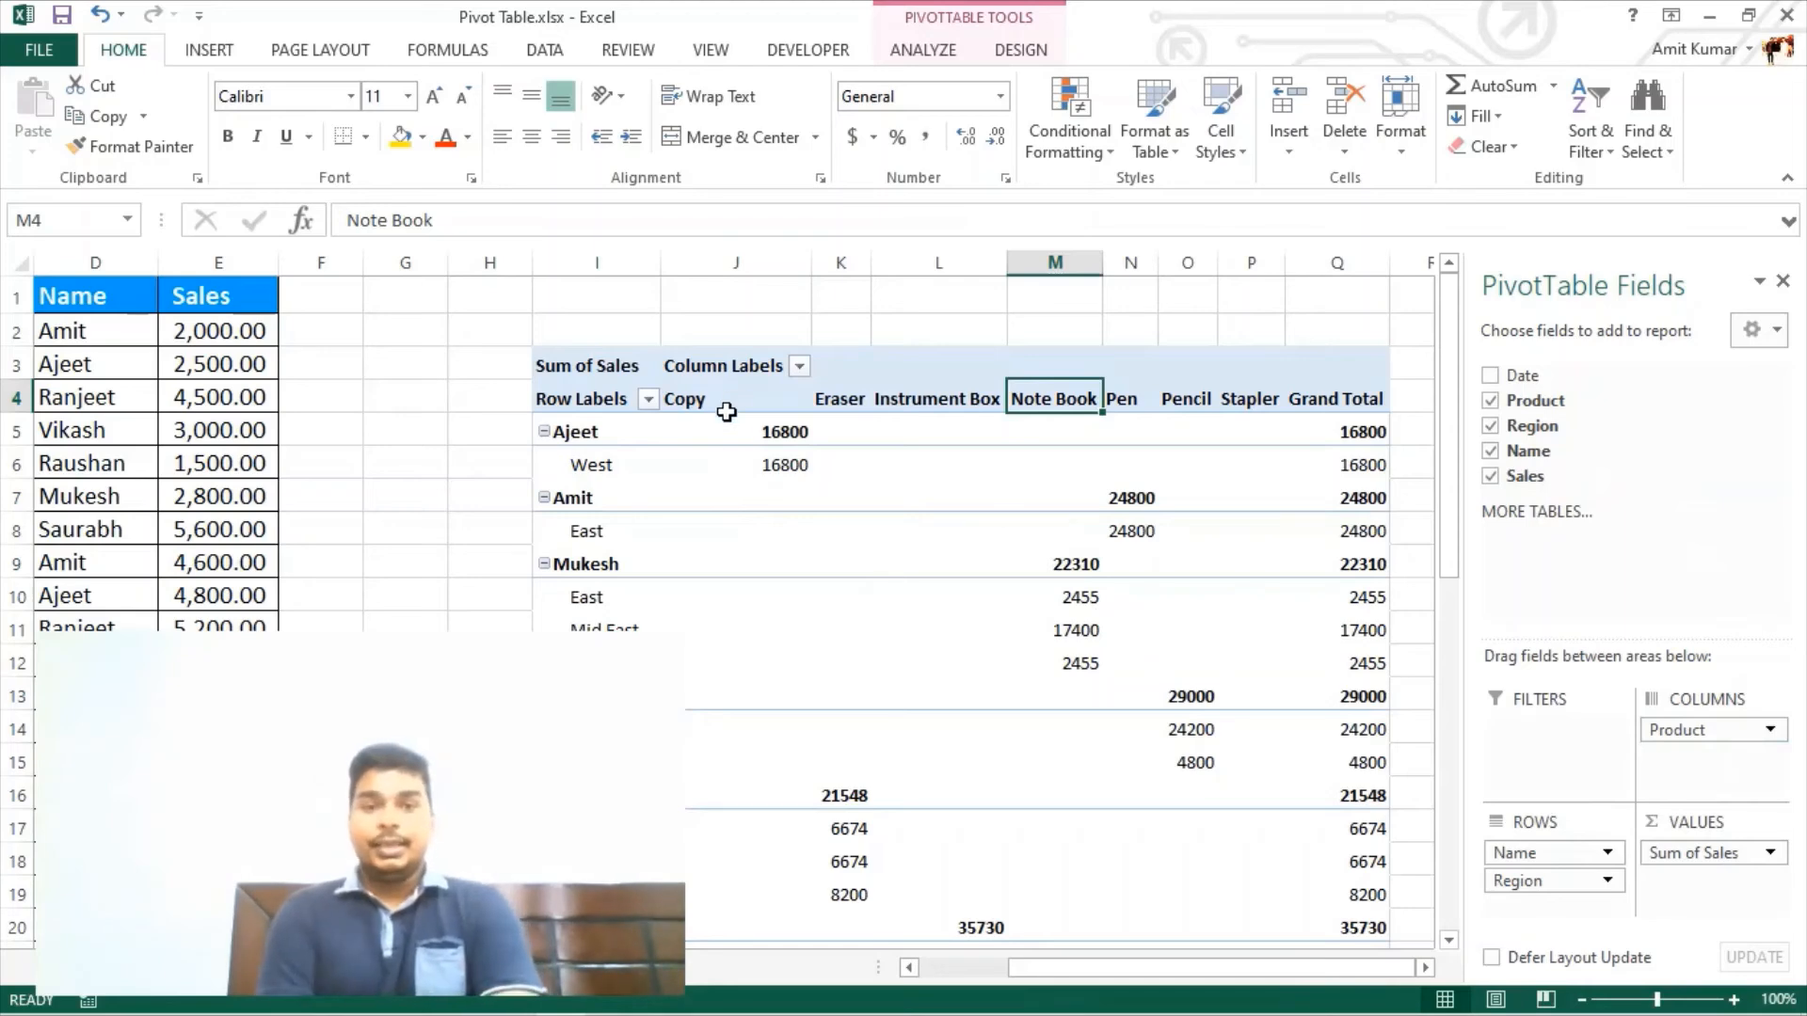
{"action": "left_click_drag", "start_coordinate": [743, 396], "coordinate": [756, 903]}
{"action": "left_click", "coordinate": [757, 892]}
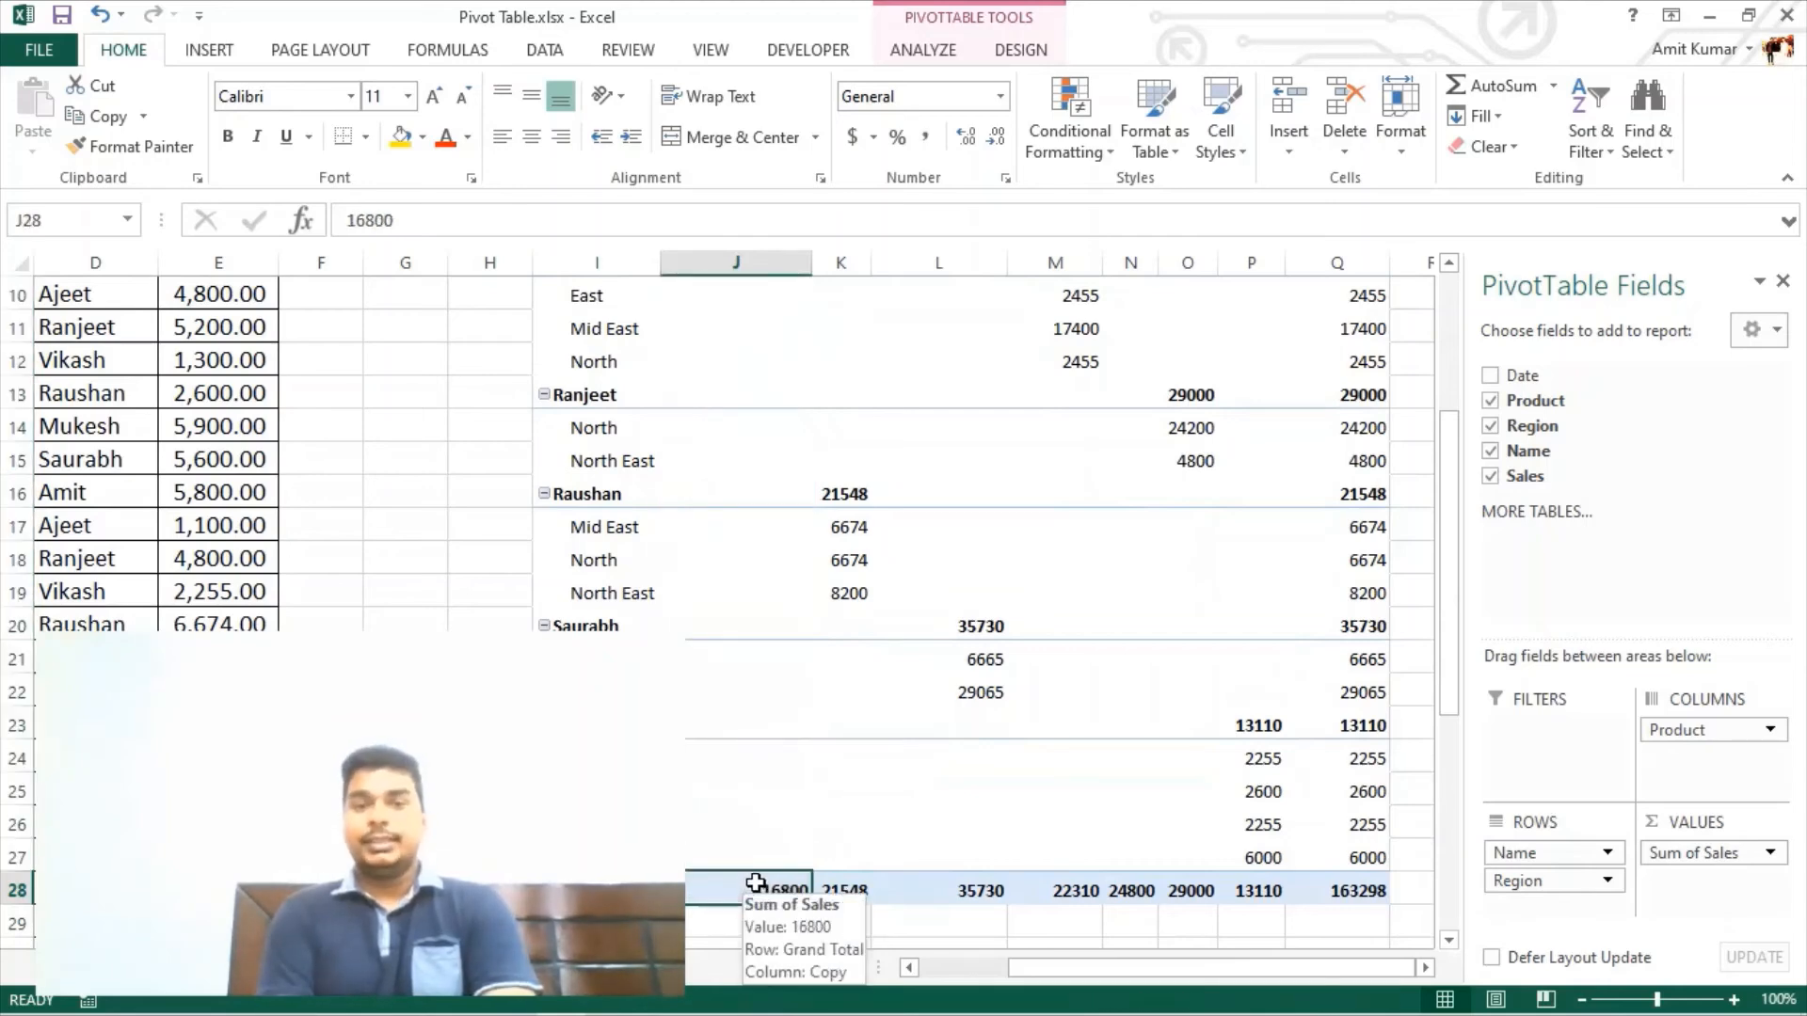
{"action": "scroll", "coordinate": [759, 866], "scroll_direction": "up", "scroll_amount": 3}
{"action": "left_click_drag", "start_coordinate": [746, 408], "coordinate": [722, 881]}
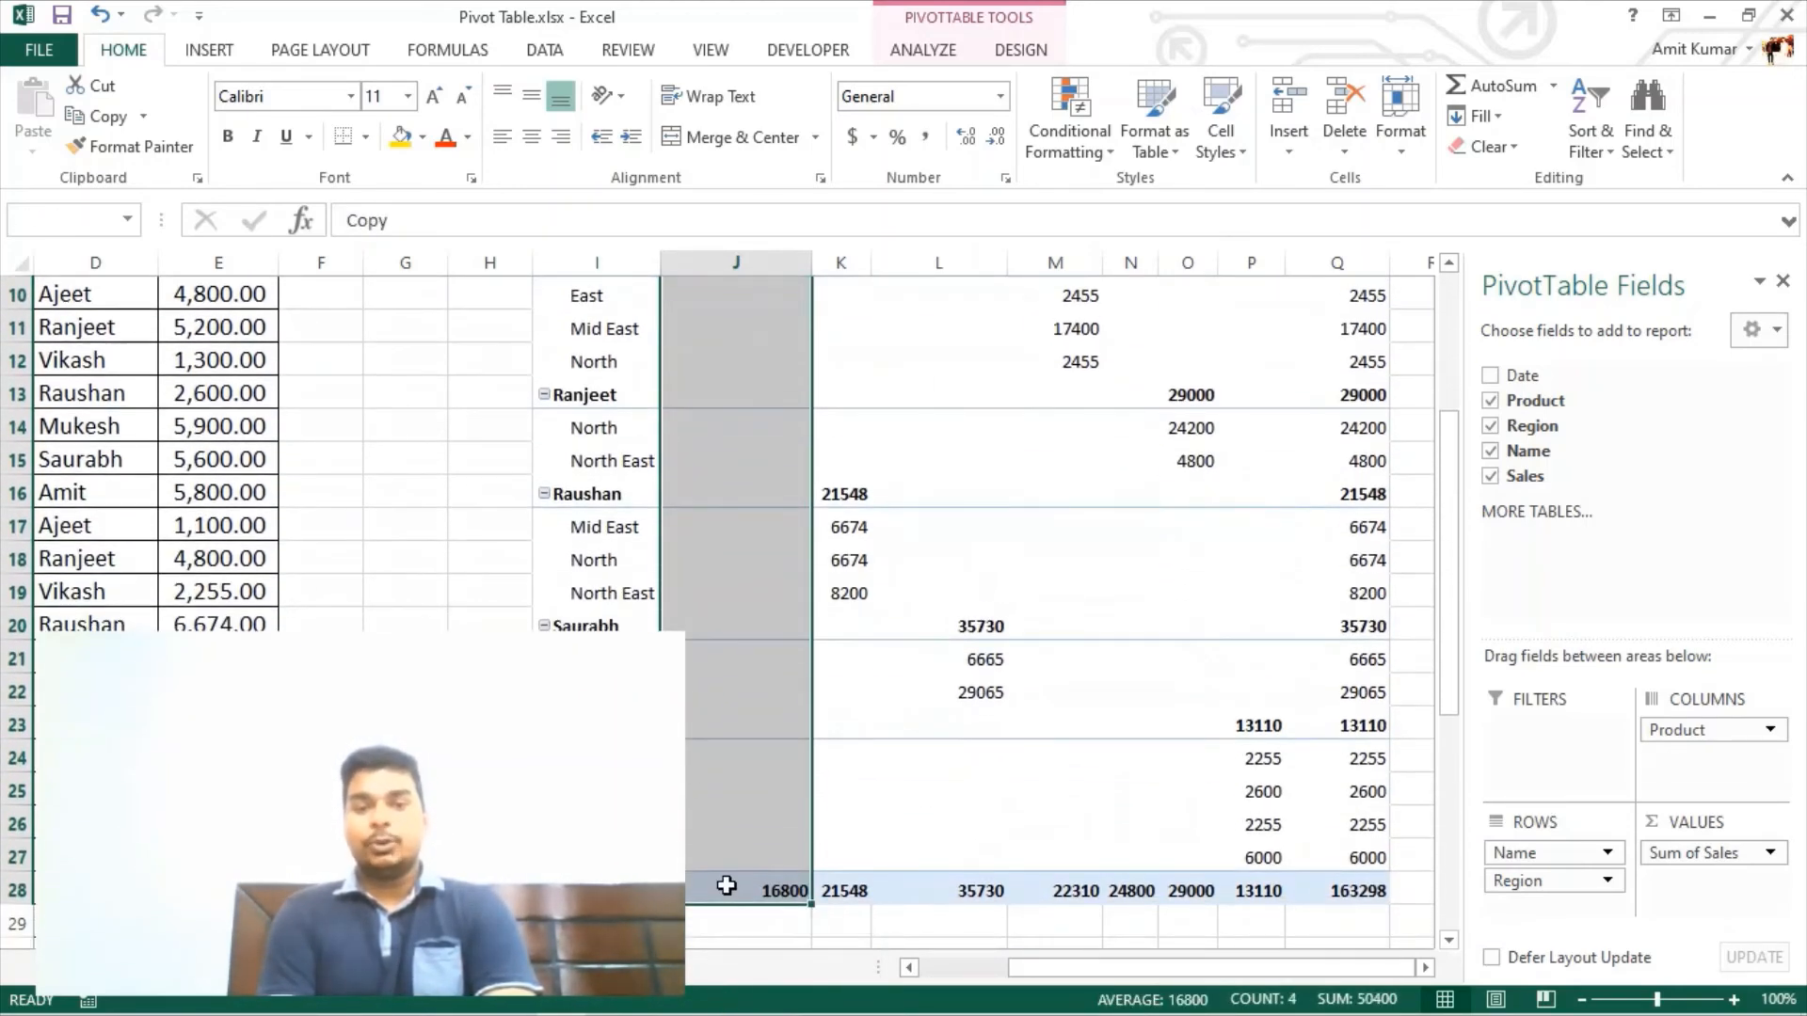
{"action": "scroll", "coordinate": [727, 878], "scroll_direction": "up", "scroll_amount": 5}
Read across the first salesperson's West row, then check the Grand Total column and the Grand Total row
{"action": "left_click", "coordinate": [610, 431]}
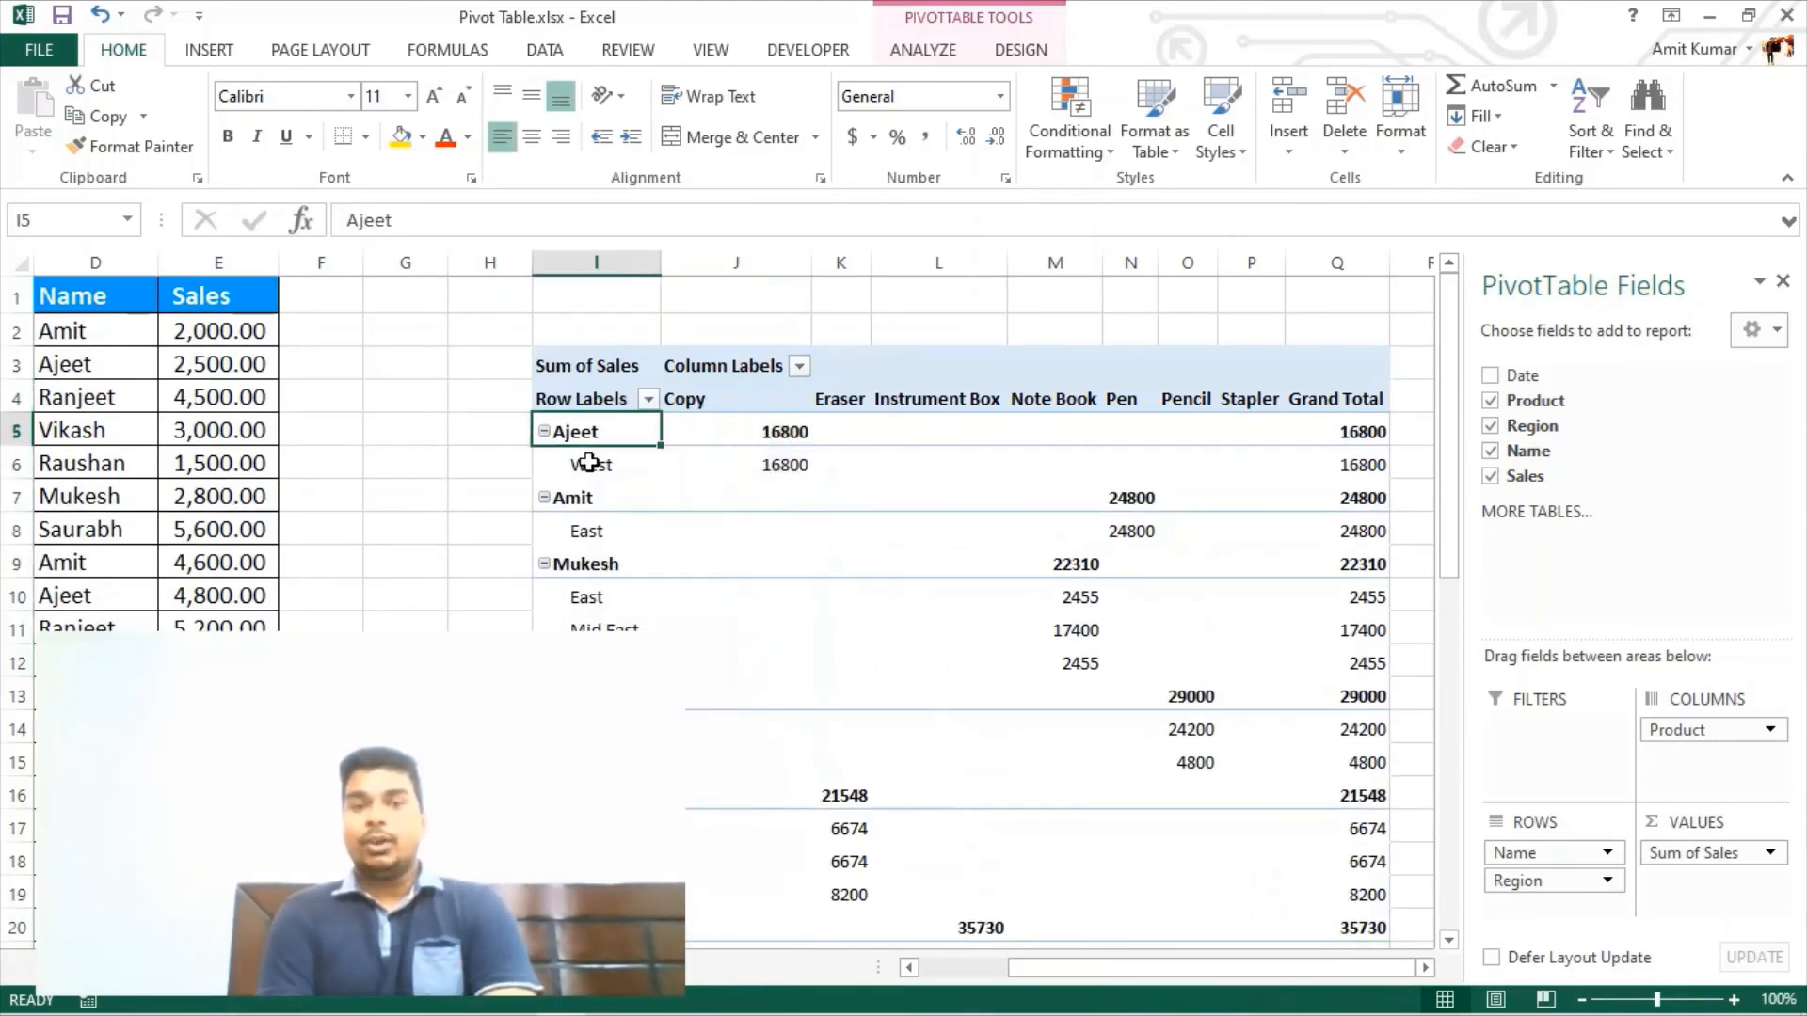
{"action": "left_click", "coordinate": [583, 466]}
{"action": "left_click_drag", "start_coordinate": [584, 466], "coordinate": [1370, 462]}
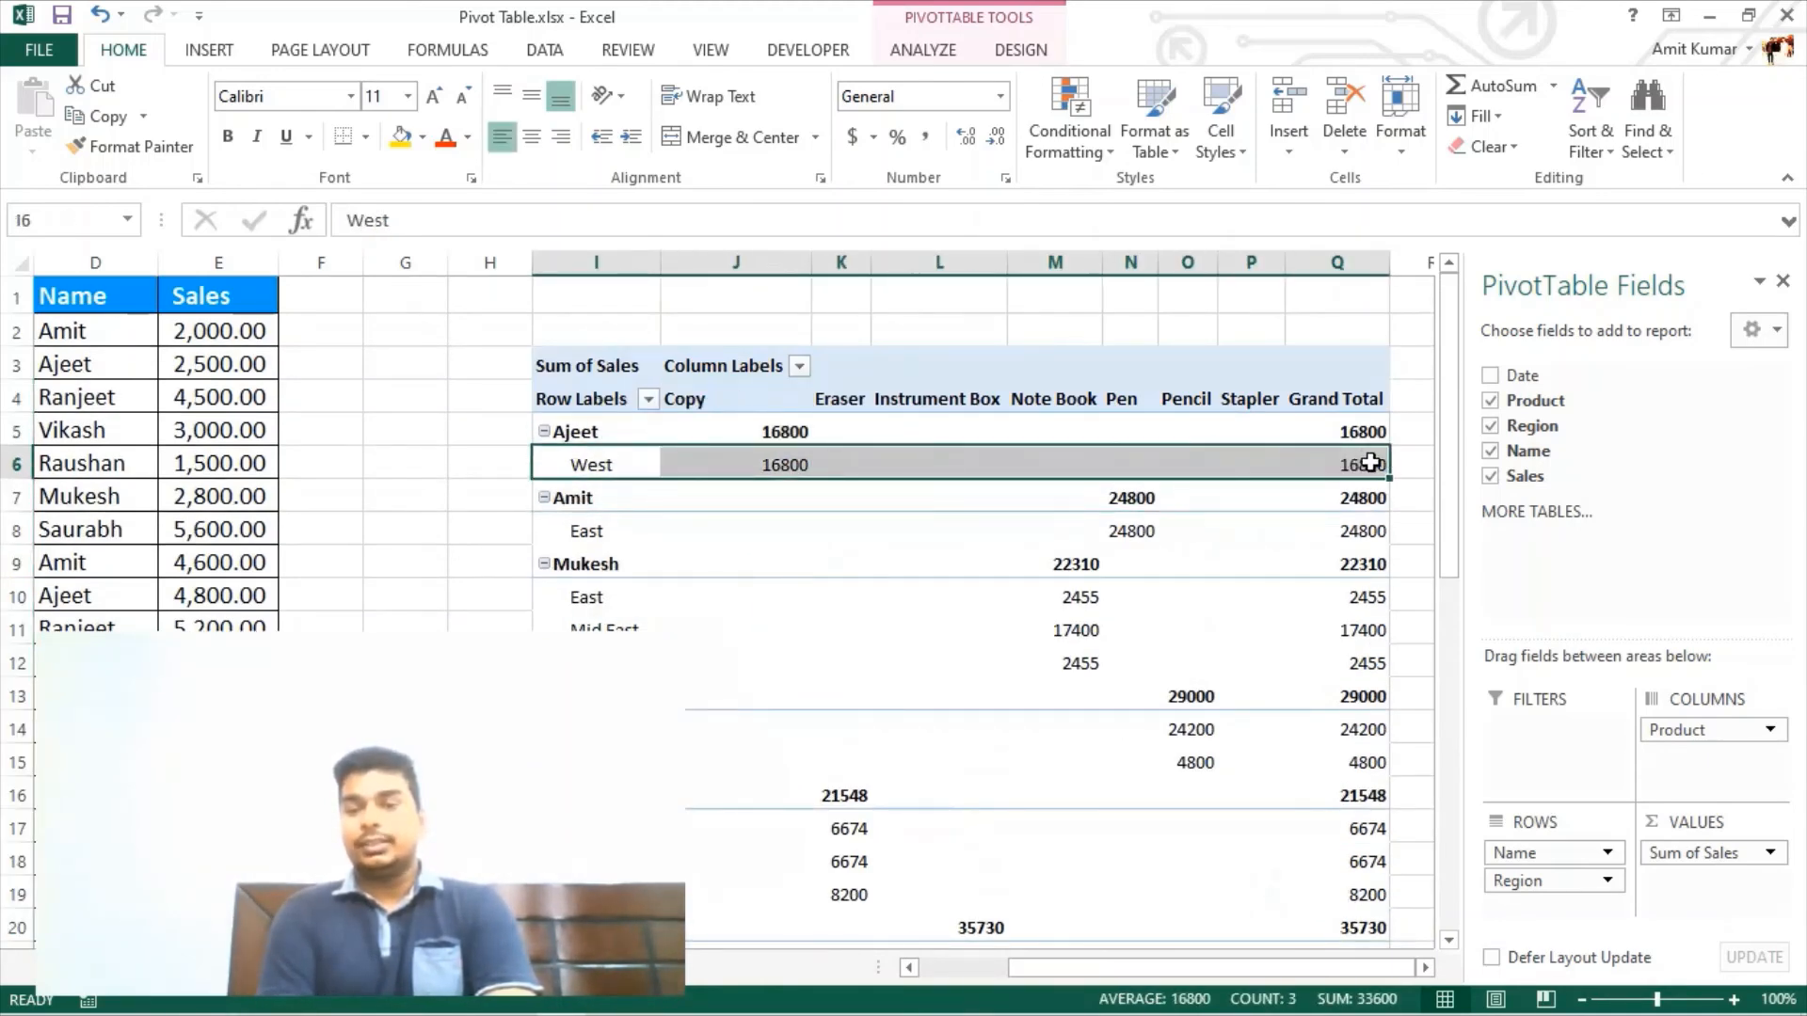
{"action": "left_click", "coordinate": [1367, 398]}
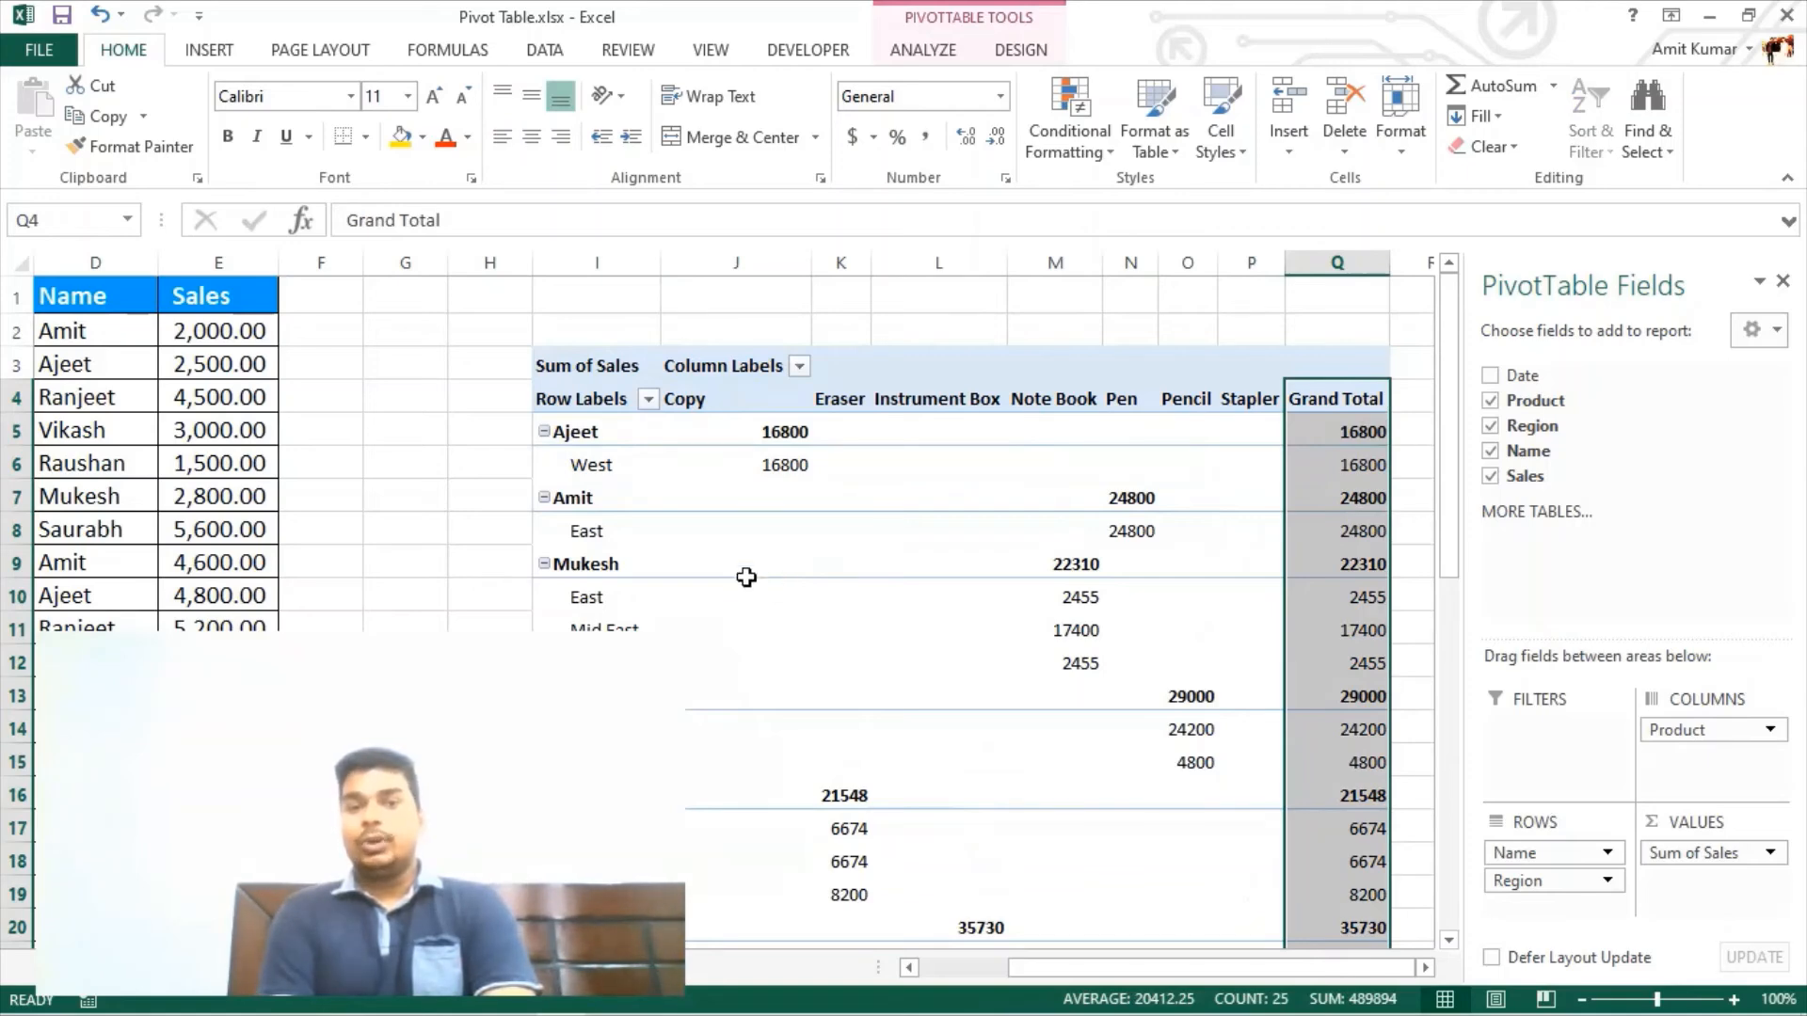
{"action": "scroll", "coordinate": [850, 625], "scroll_direction": "down", "scroll_amount": 6}
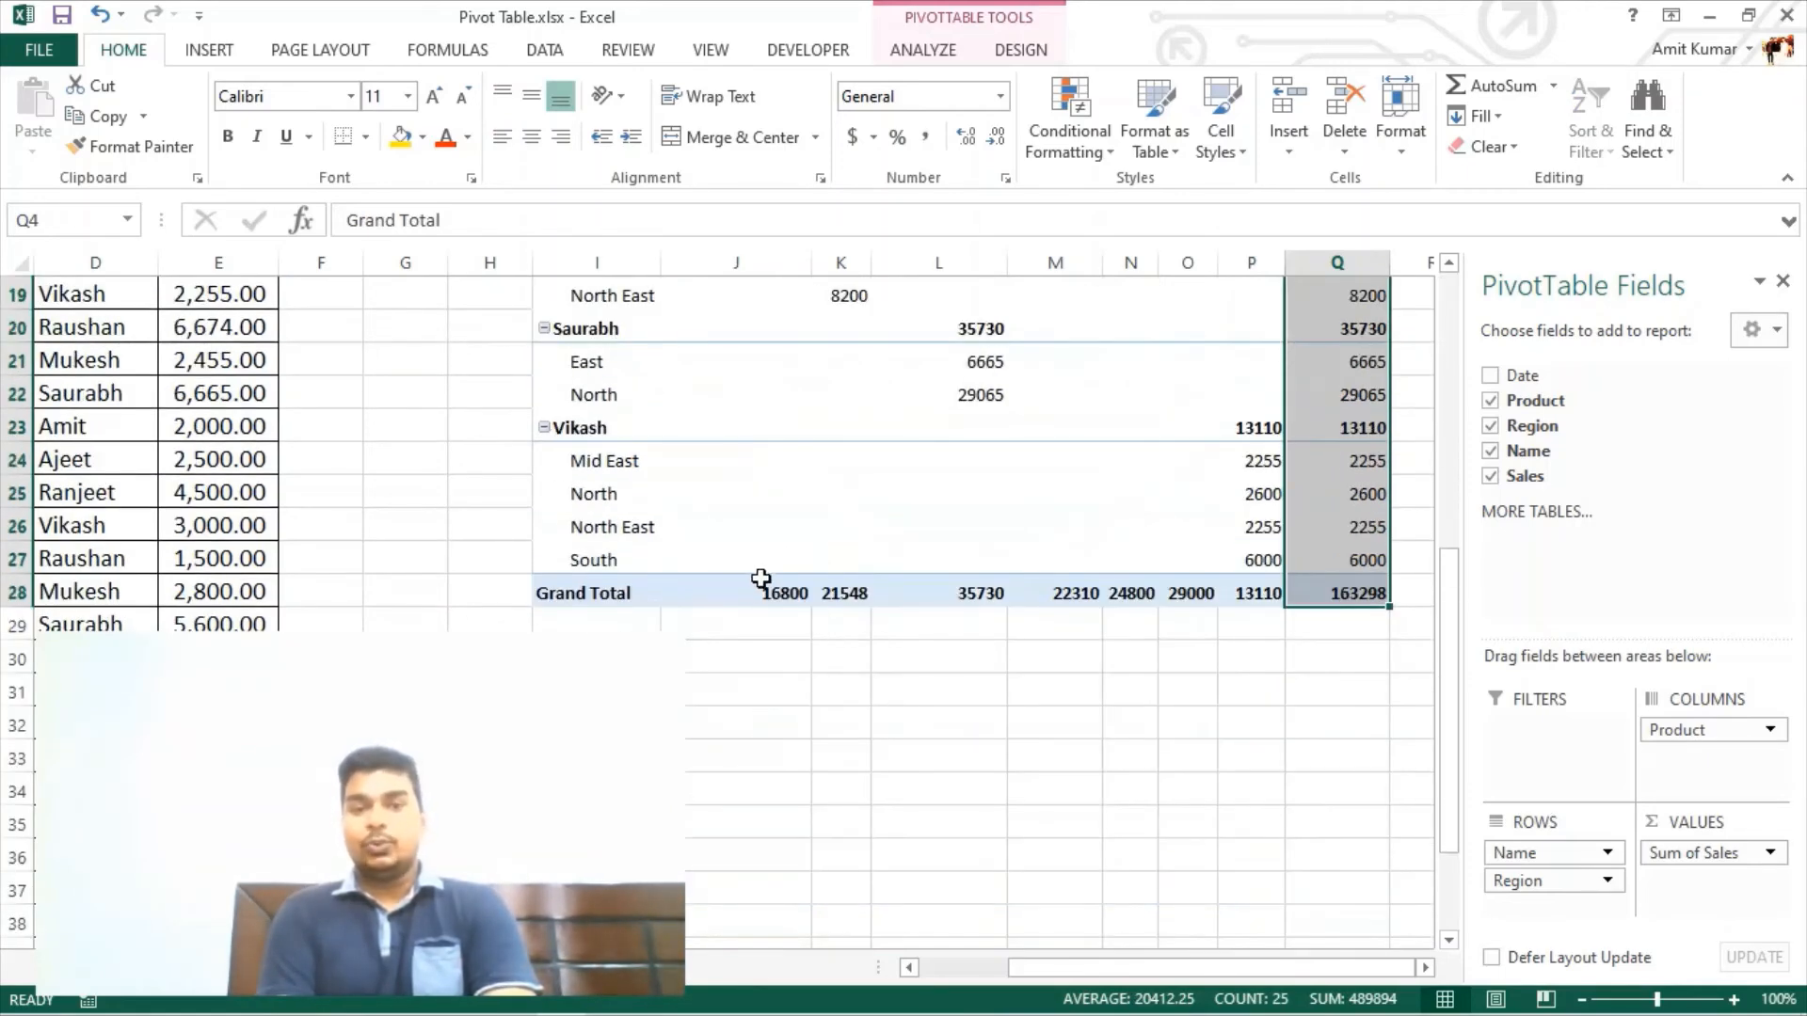
{"action": "left_click_drag", "start_coordinate": [752, 590], "coordinate": [1331, 573]}
{"action": "scroll", "coordinate": [810, 391], "scroll_direction": "up", "scroll_amount": 6}
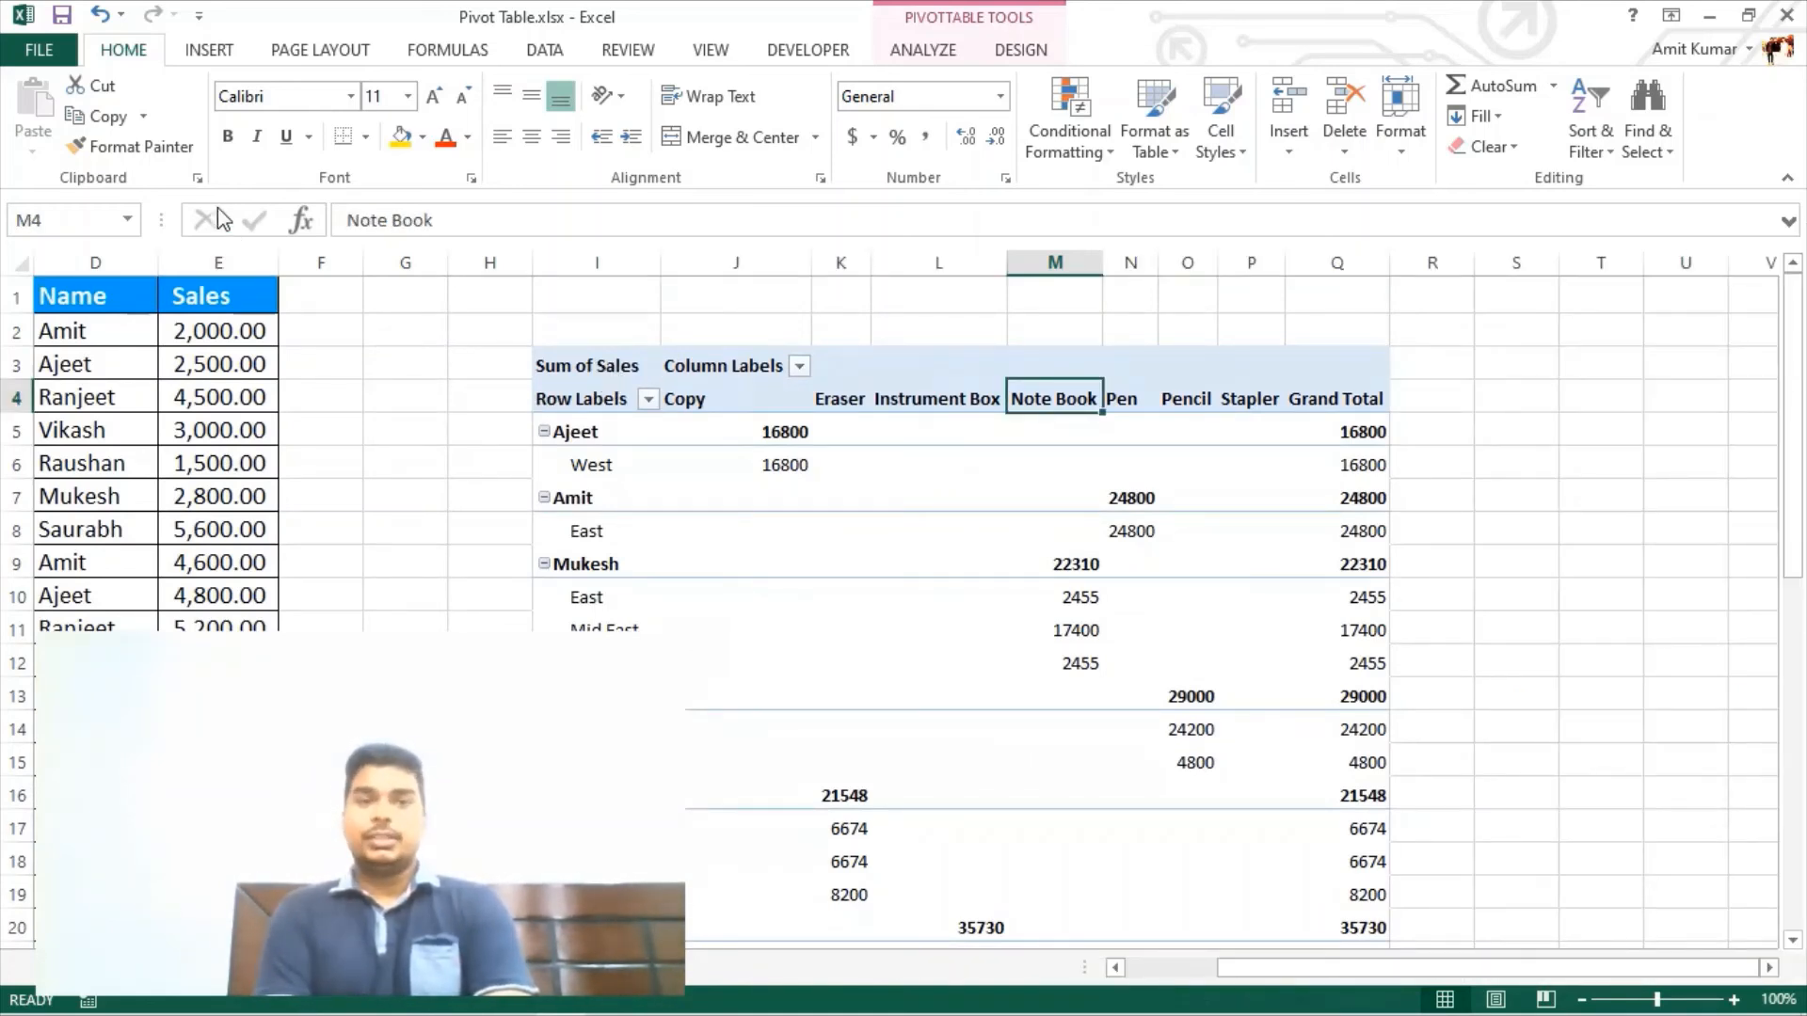
Apply the orange light table style with an outlined header to the PivotTable and centre-align all its cells
{"action": "left_click", "coordinate": [1172, 151]}
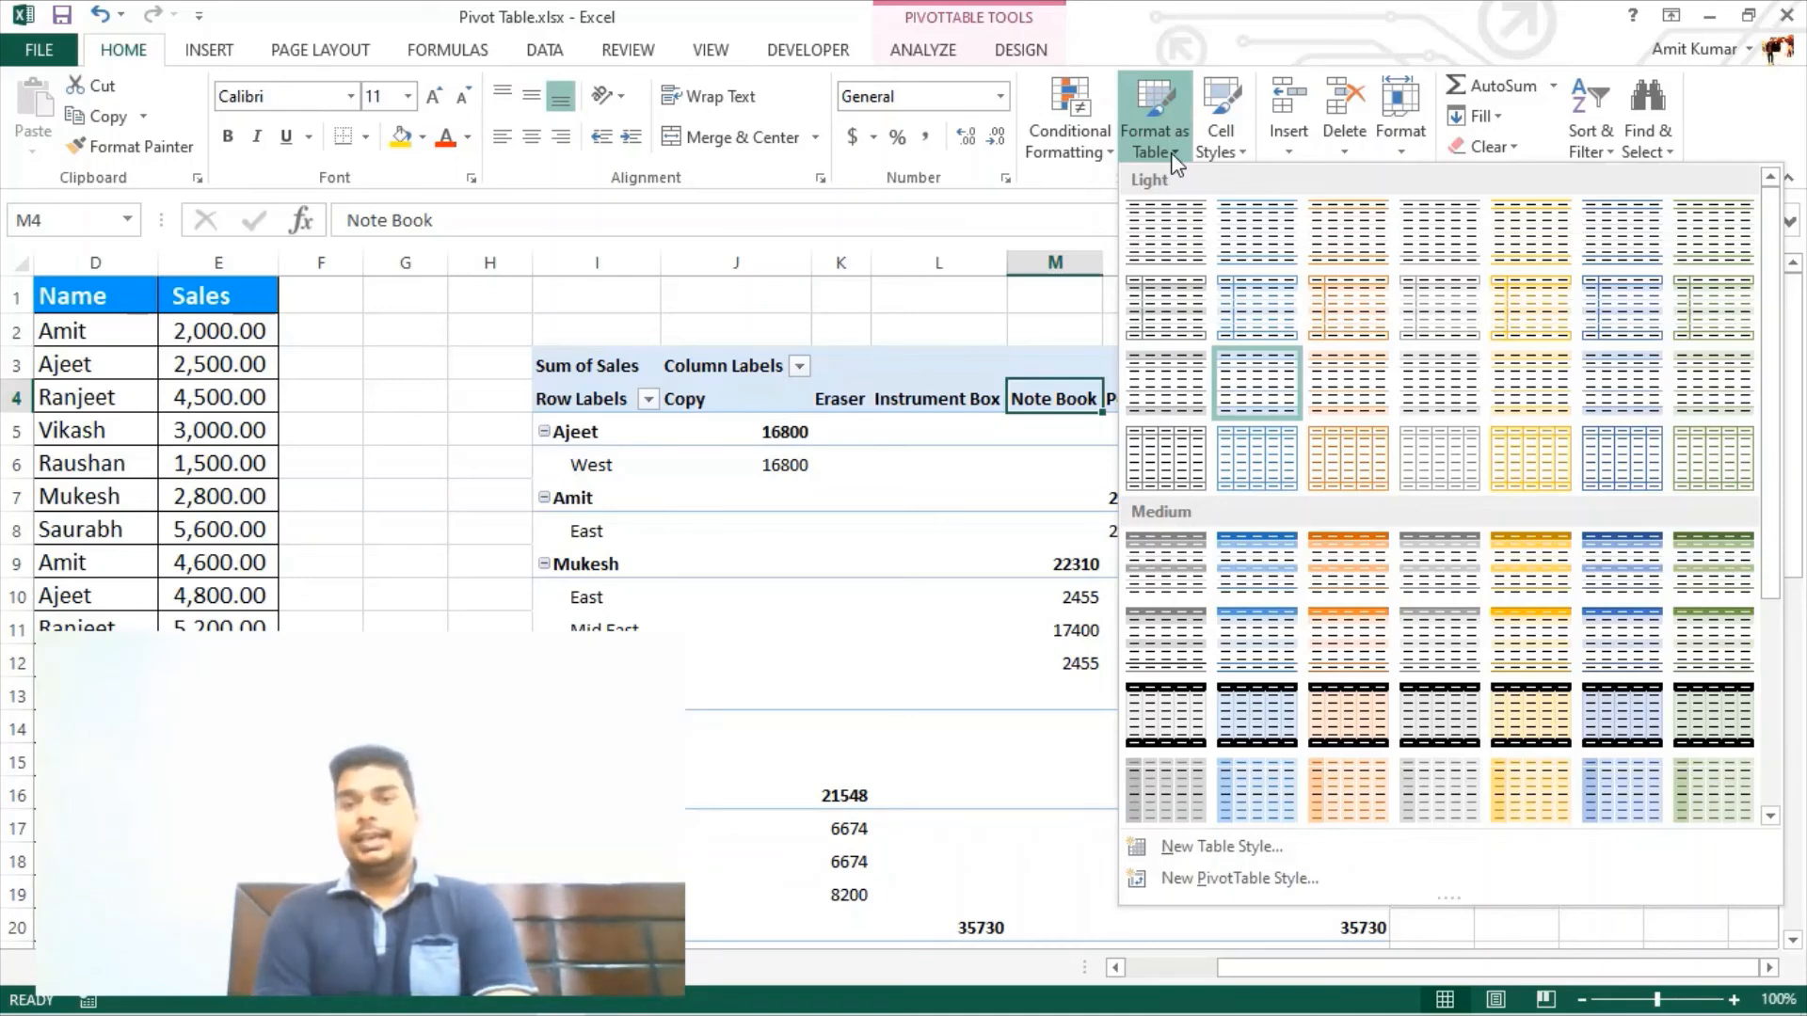
{"action": "left_click", "coordinate": [1326, 311]}
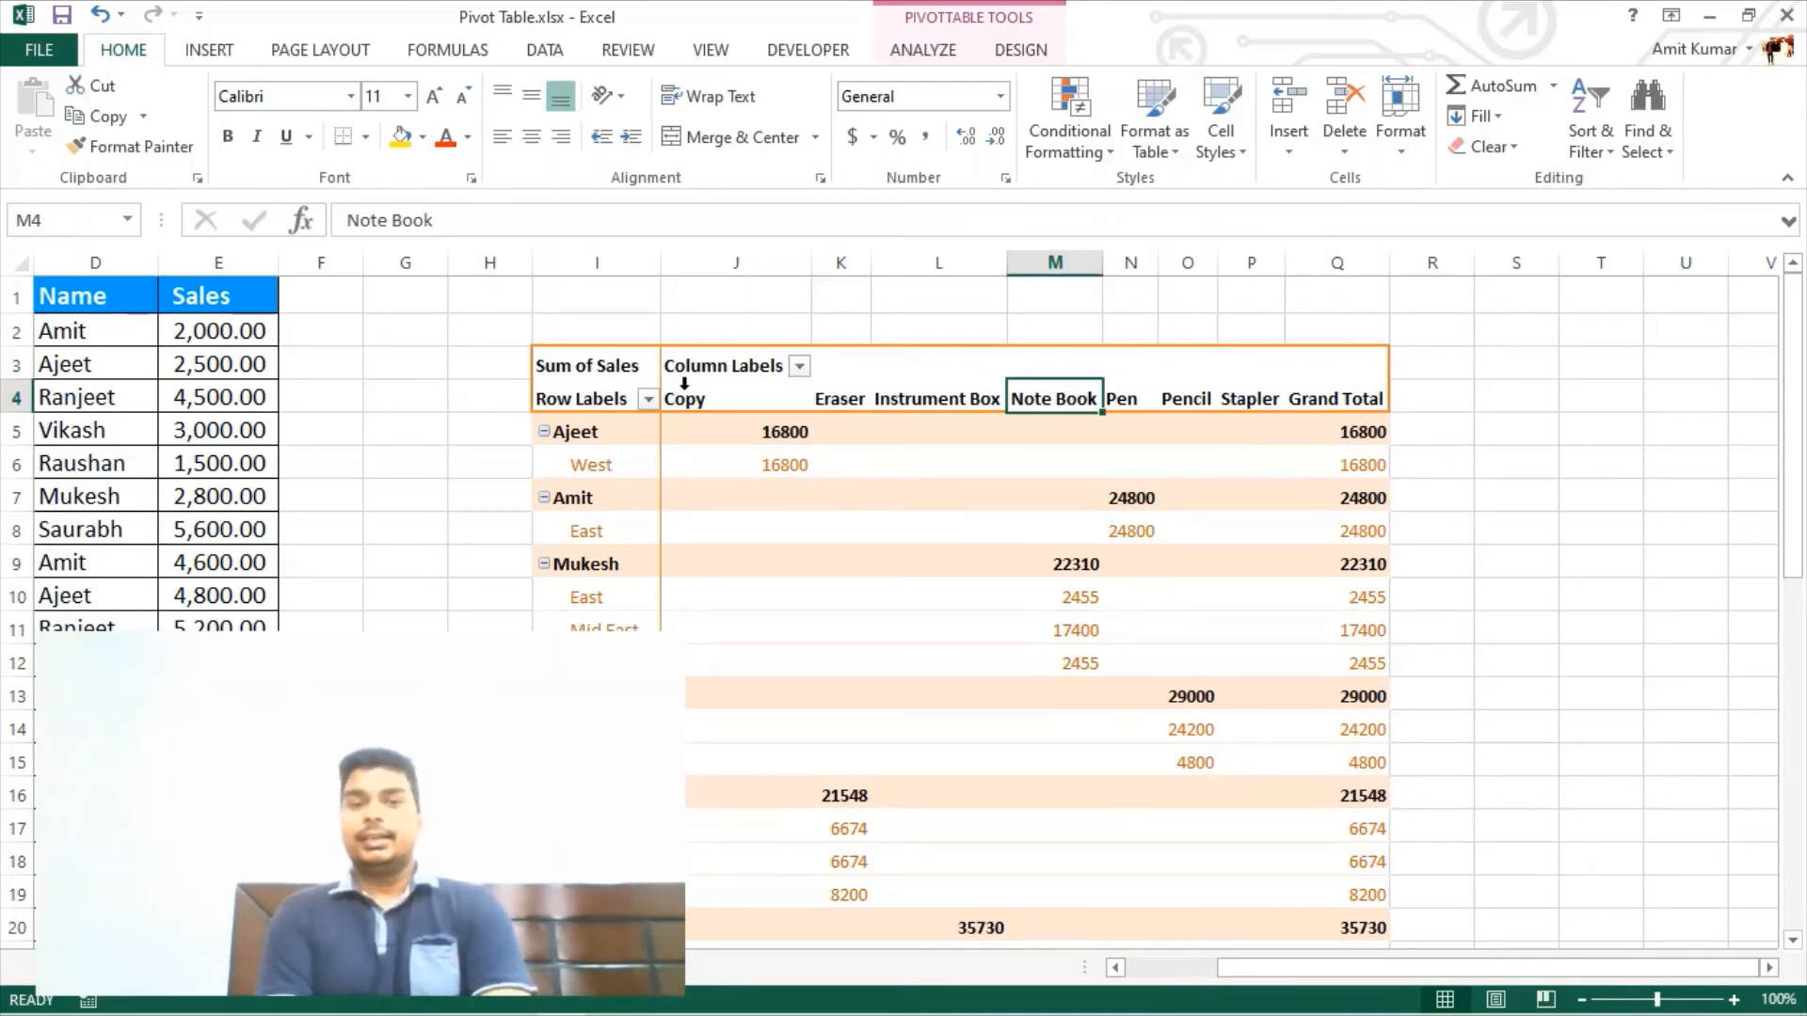
{"action": "left_click_drag", "start_coordinate": [603, 362], "coordinate": [1348, 811]}
{"action": "scroll", "coordinate": [787, 472], "scroll_direction": "up", "scroll_amount": 4}
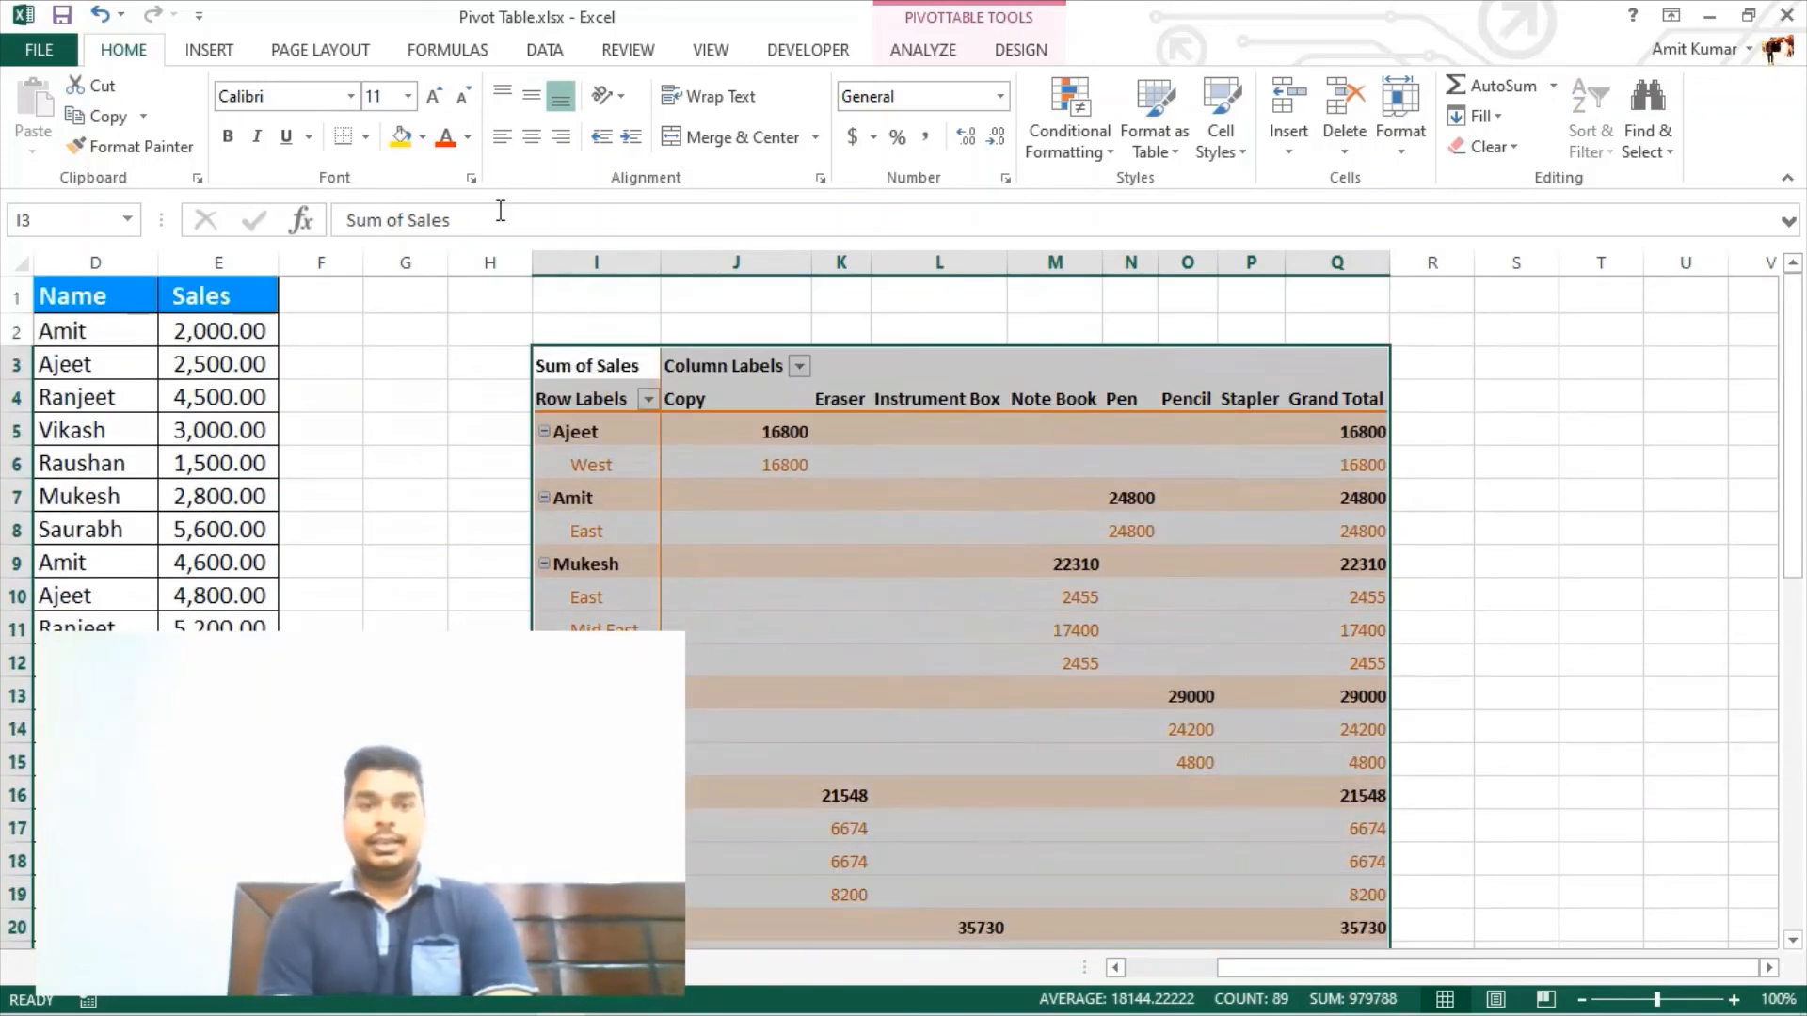
{"action": "left_click", "coordinate": [532, 138]}
{"action": "left_click", "coordinate": [915, 535]}
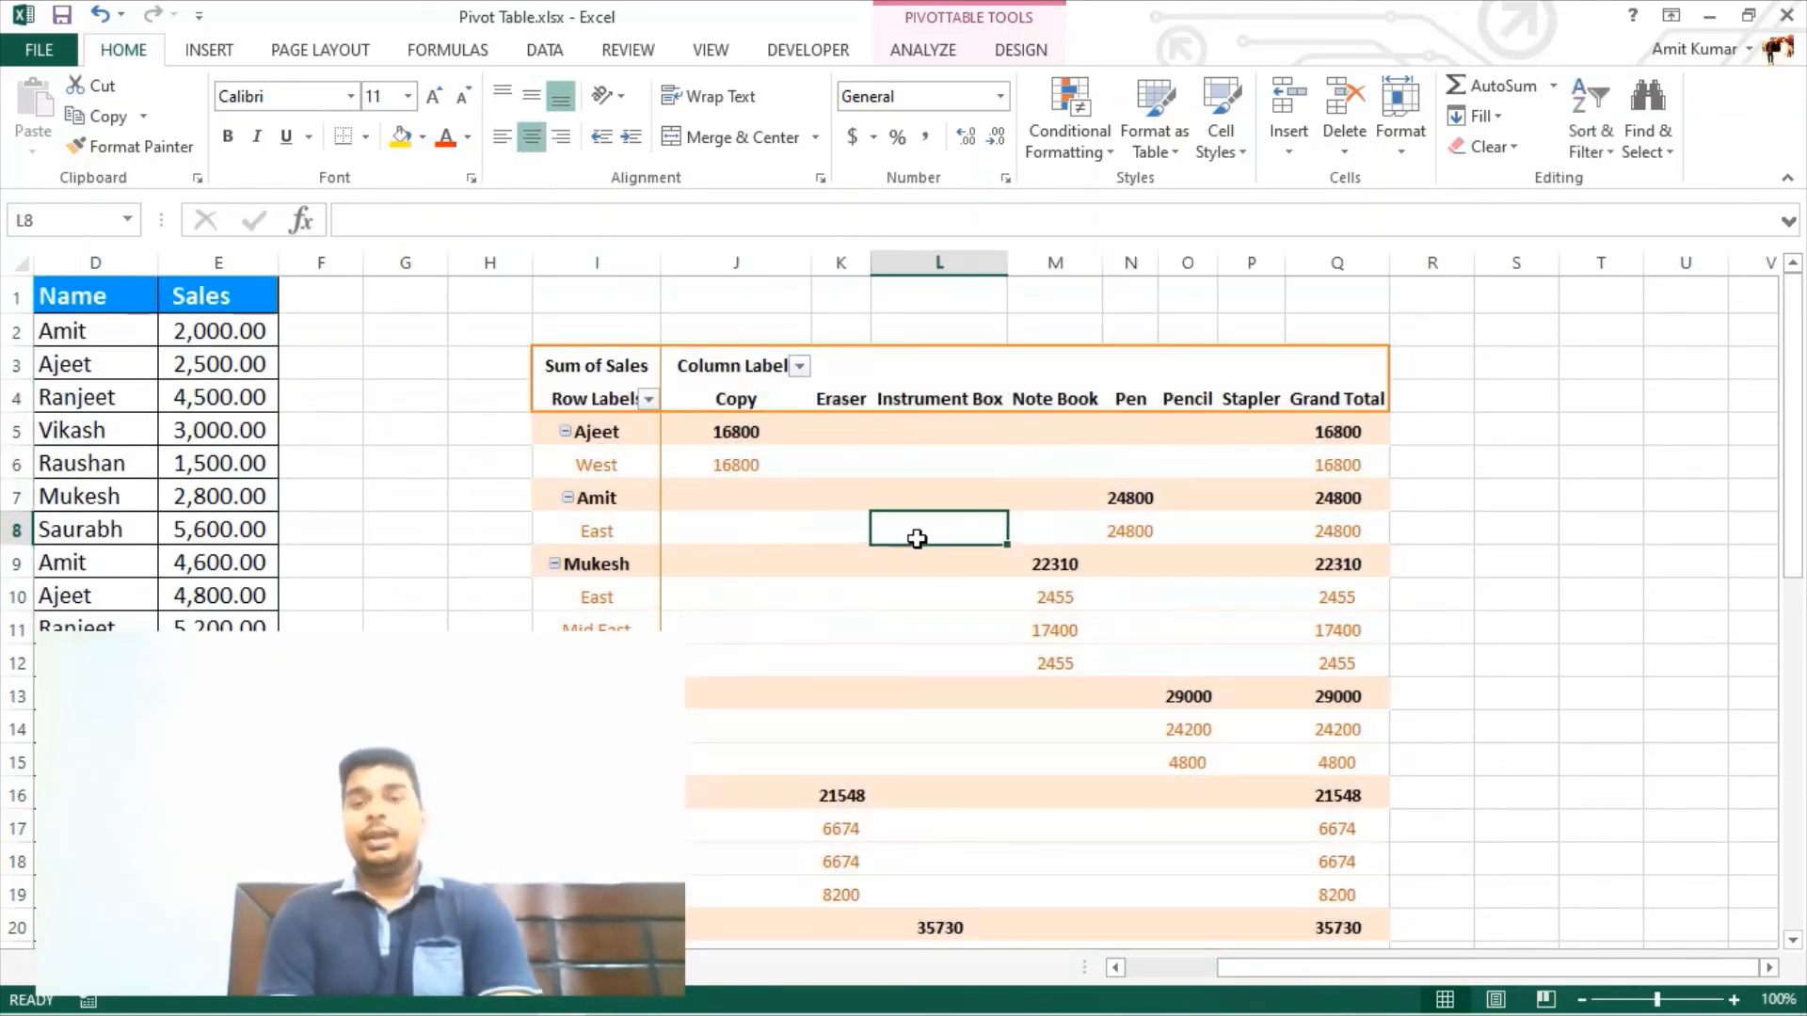
Review the source data's column headings and the product and sales entries of its first record
{"action": "scroll", "coordinate": [1126, 416], "scroll_direction": "left", "scroll_amount": 1}
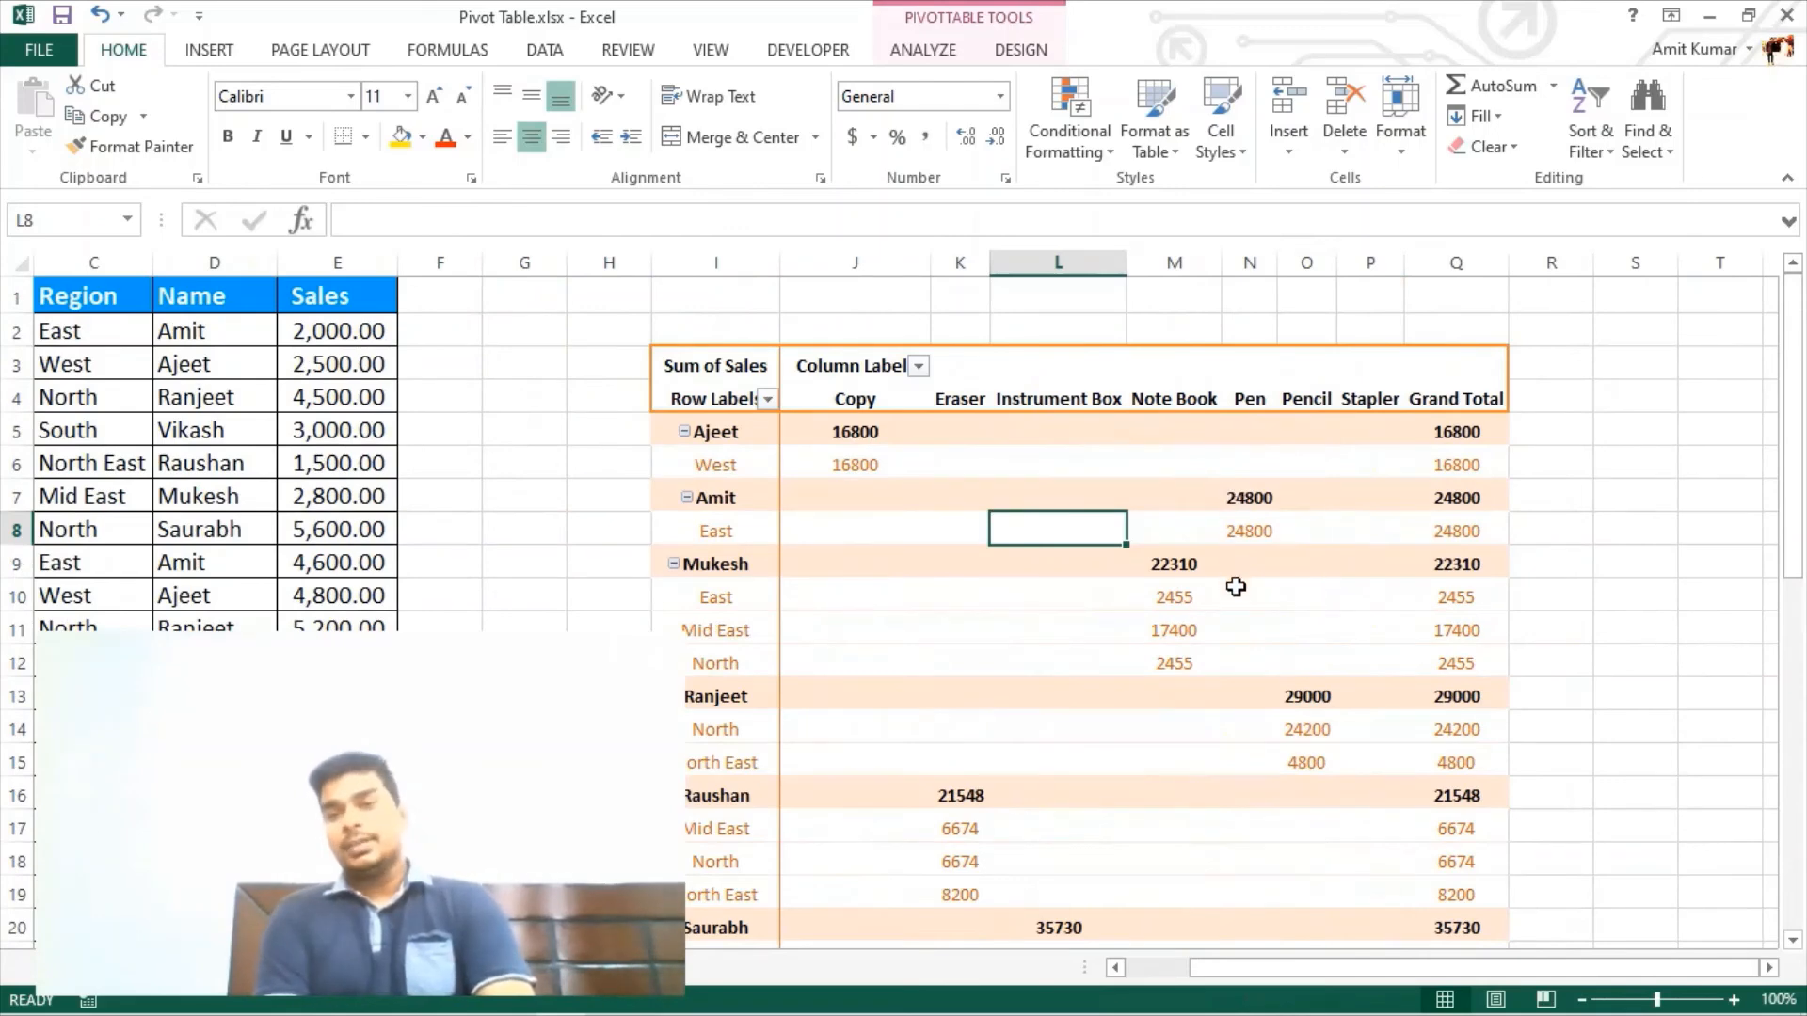
{"action": "scroll", "coordinate": [1228, 593], "scroll_direction": "down", "scroll_amount": 2}
{"action": "scroll", "coordinate": [1127, 650], "scroll_direction": "up", "scroll_amount": 2}
{"action": "scroll", "coordinate": [1128, 651], "scroll_direction": "left", "scroll_amount": 2}
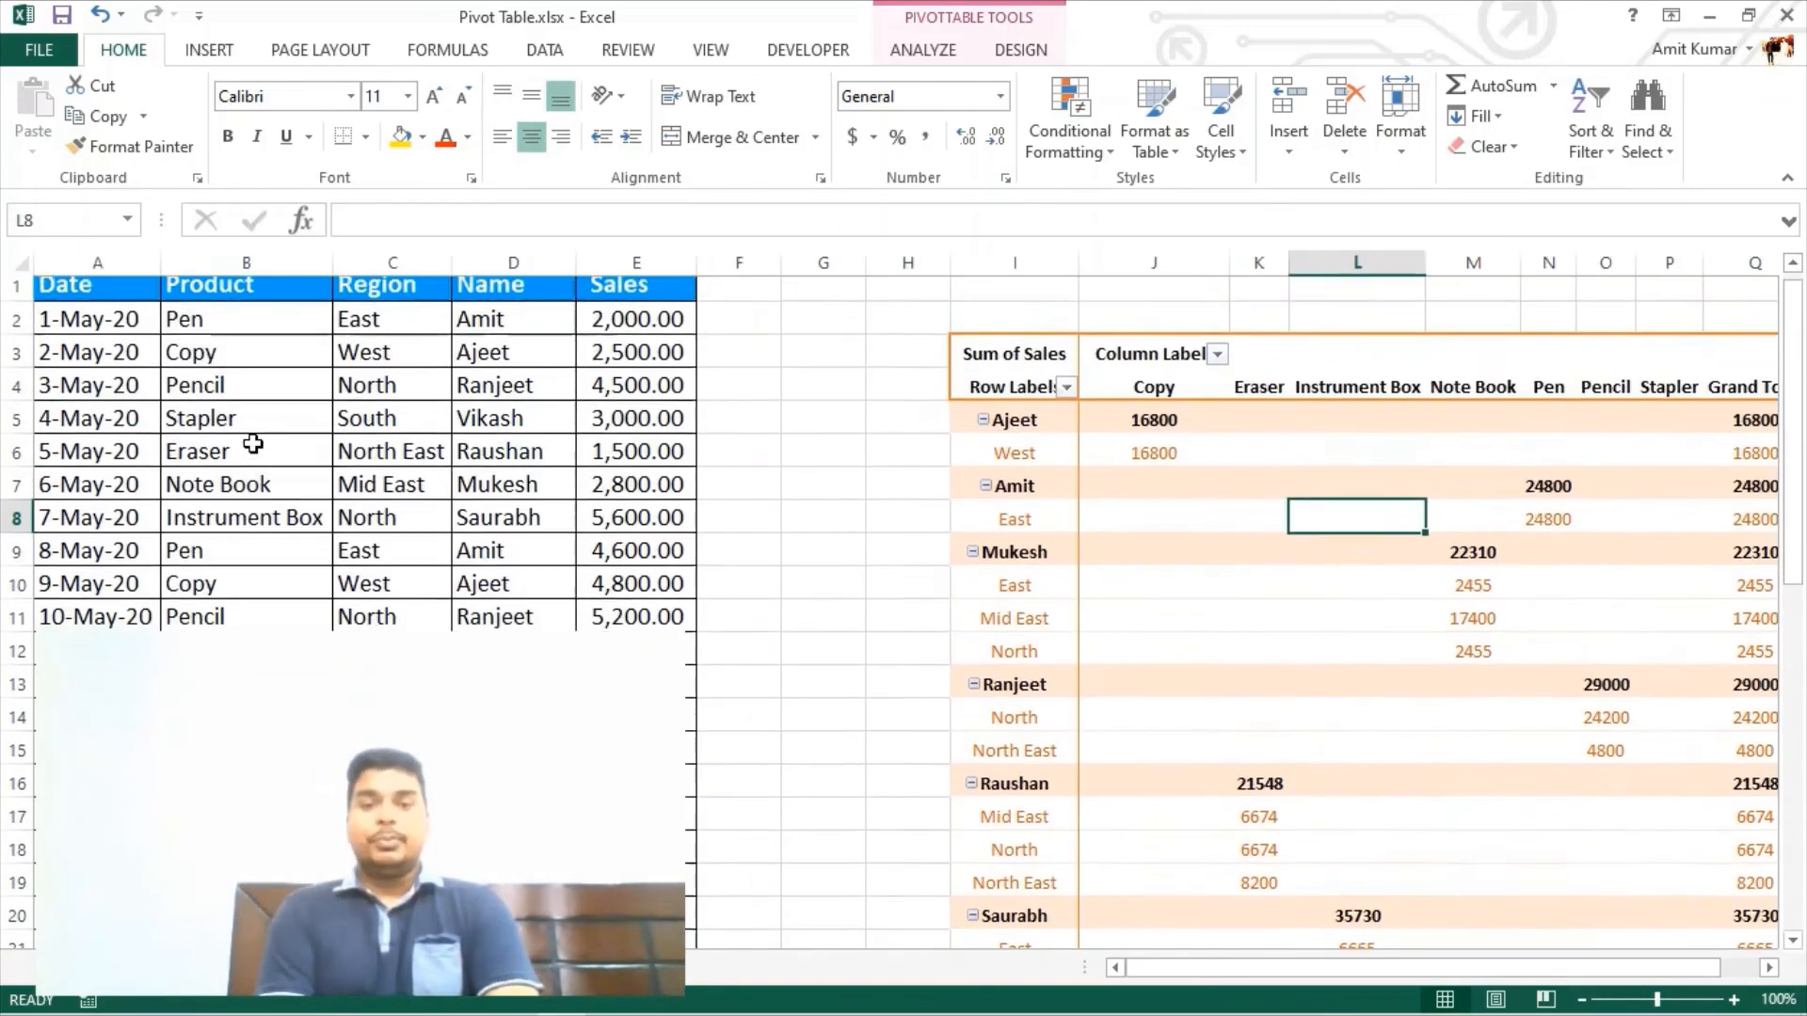
{"action": "left_click_drag", "start_coordinate": [127, 313], "coordinate": [589, 298]}
{"action": "left_click", "coordinate": [223, 328]}
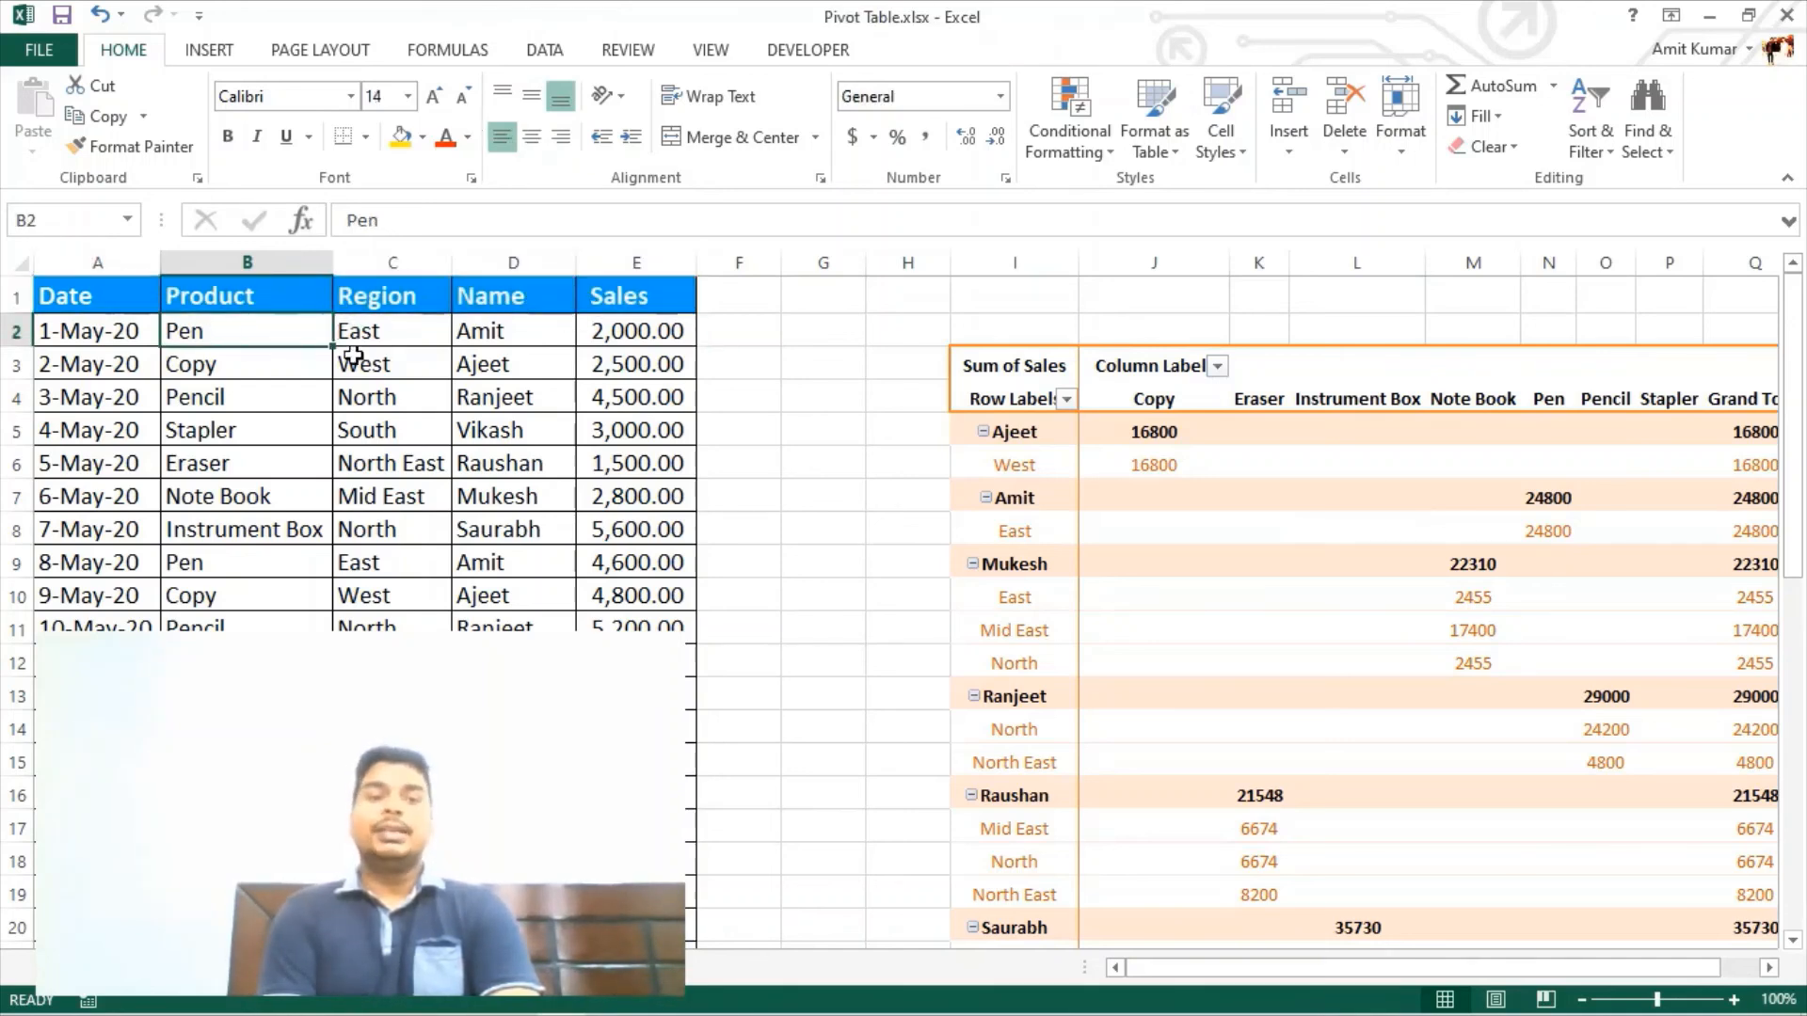
{"action": "left_click", "coordinate": [636, 335]}
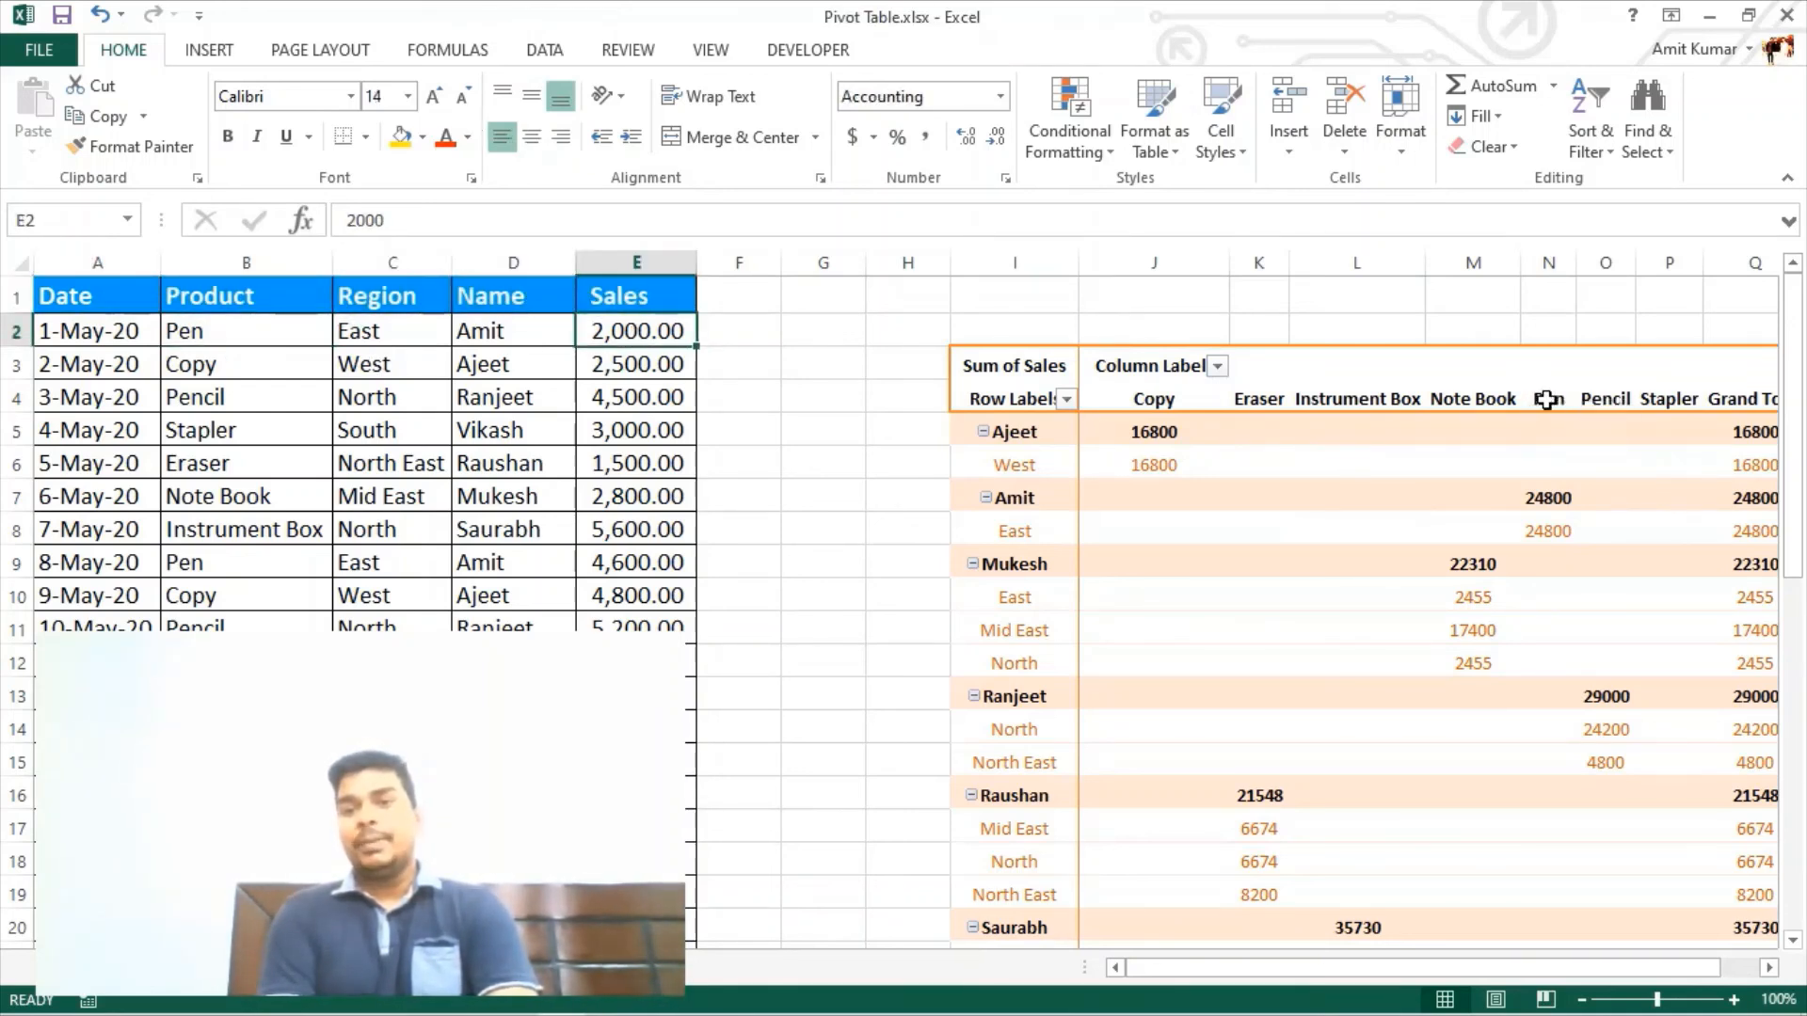
Examine the Pen column down to its grand total and the Pen sales for the East region
{"action": "left_click", "coordinate": [1543, 398]}
{"action": "left_click_drag", "start_coordinate": [1550, 436], "coordinate": [1544, 895]}
{"action": "left_click", "coordinate": [1545, 894]}
{"action": "scroll", "coordinate": [1602, 718], "scroll_direction": "up", "scroll_amount": 2}
{"action": "scroll", "coordinate": [1602, 718], "scroll_direction": "up", "scroll_amount": 1}
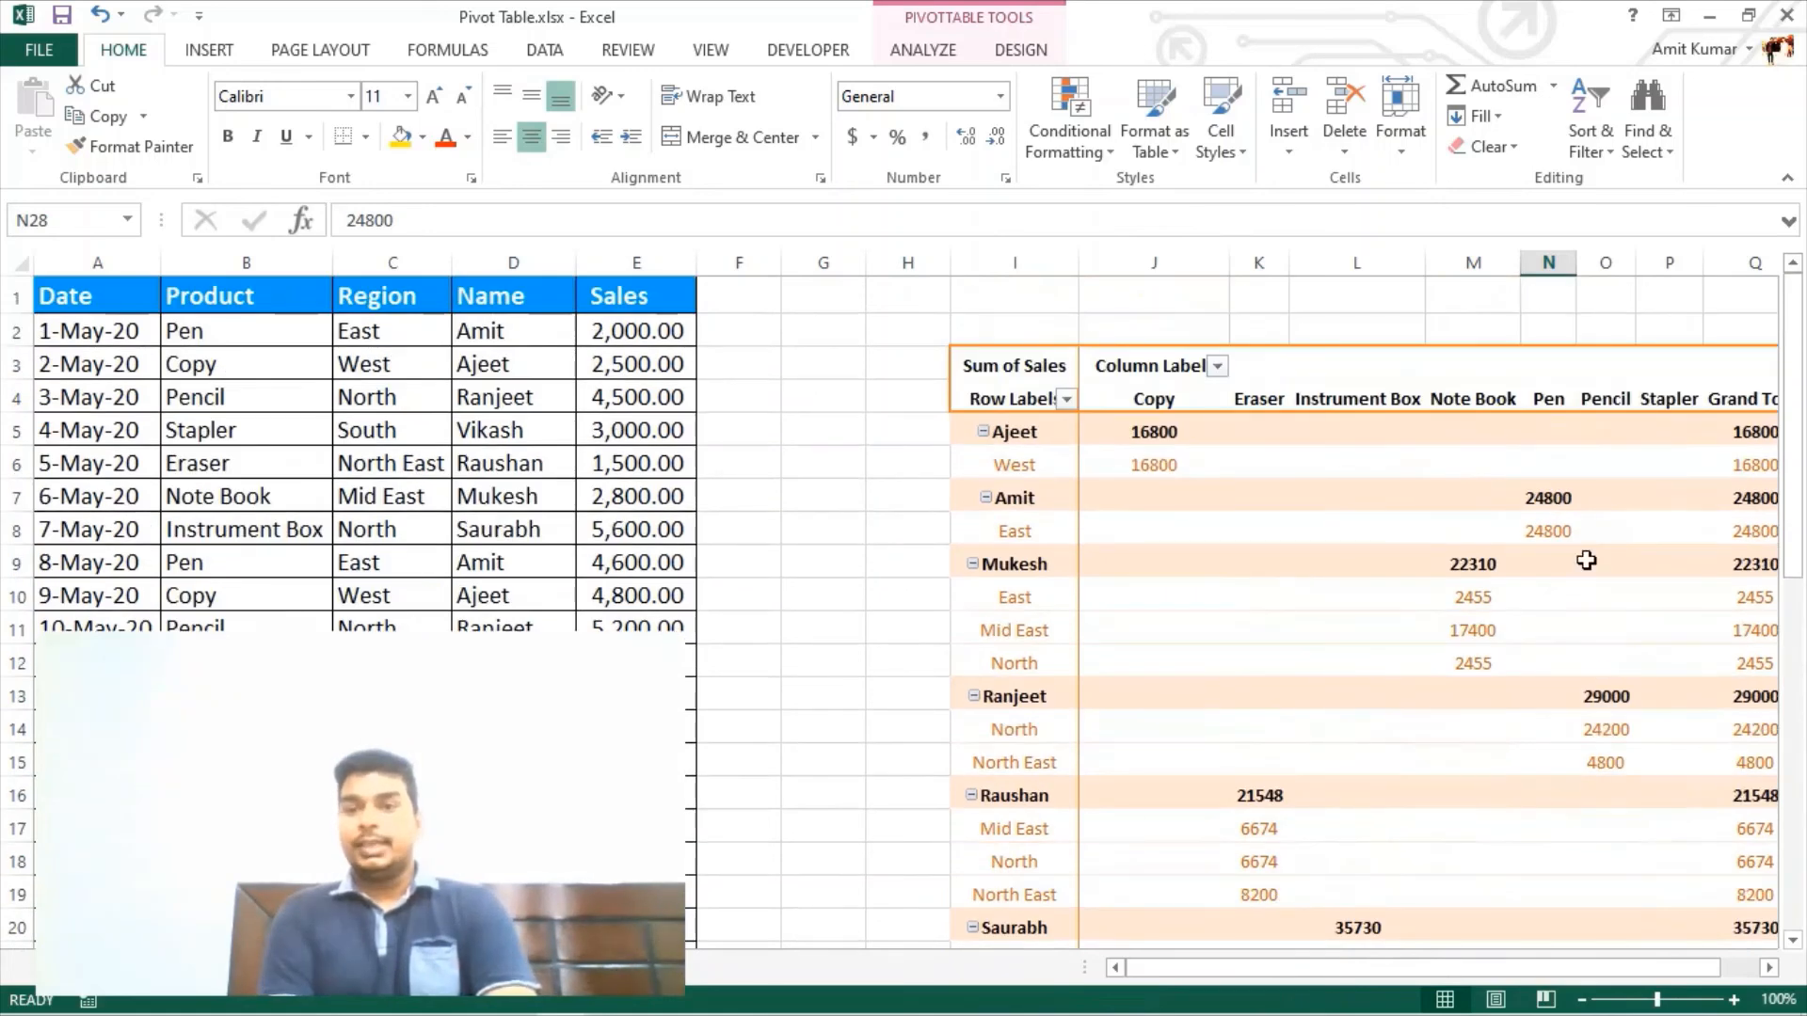
{"action": "left_click", "coordinate": [1050, 540]}
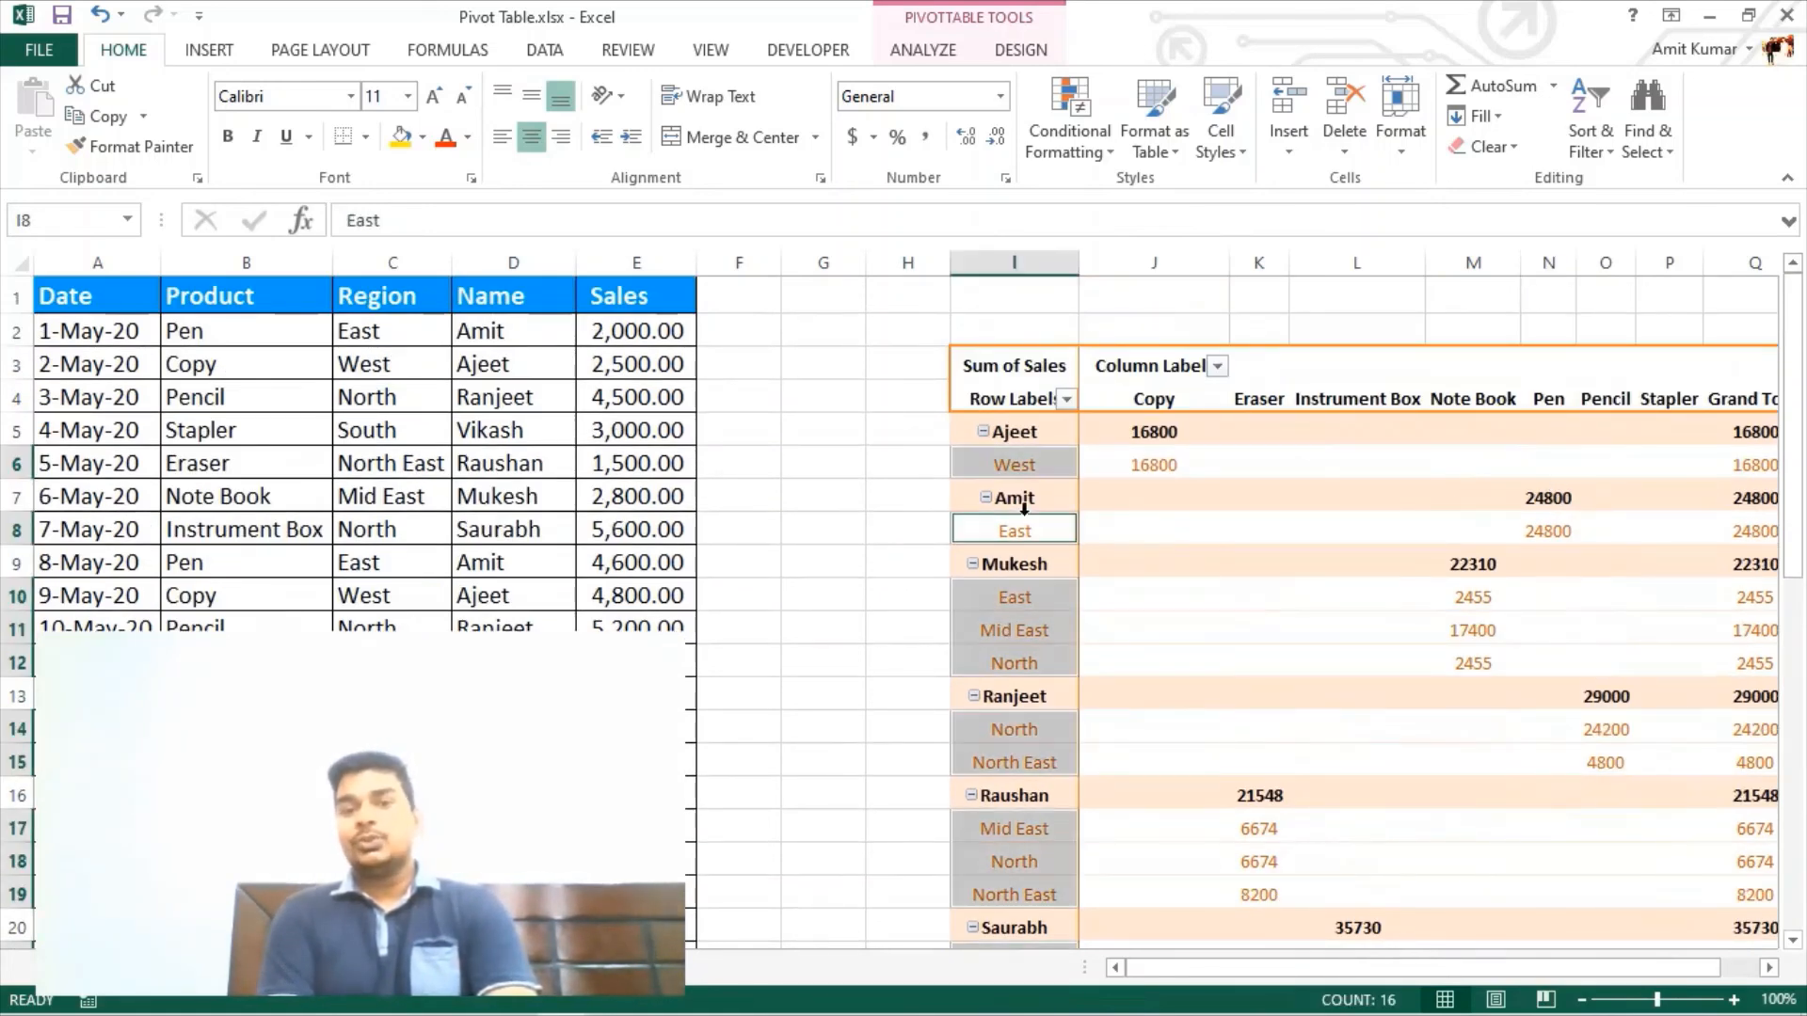
{"action": "left_click", "coordinate": [1574, 528]}
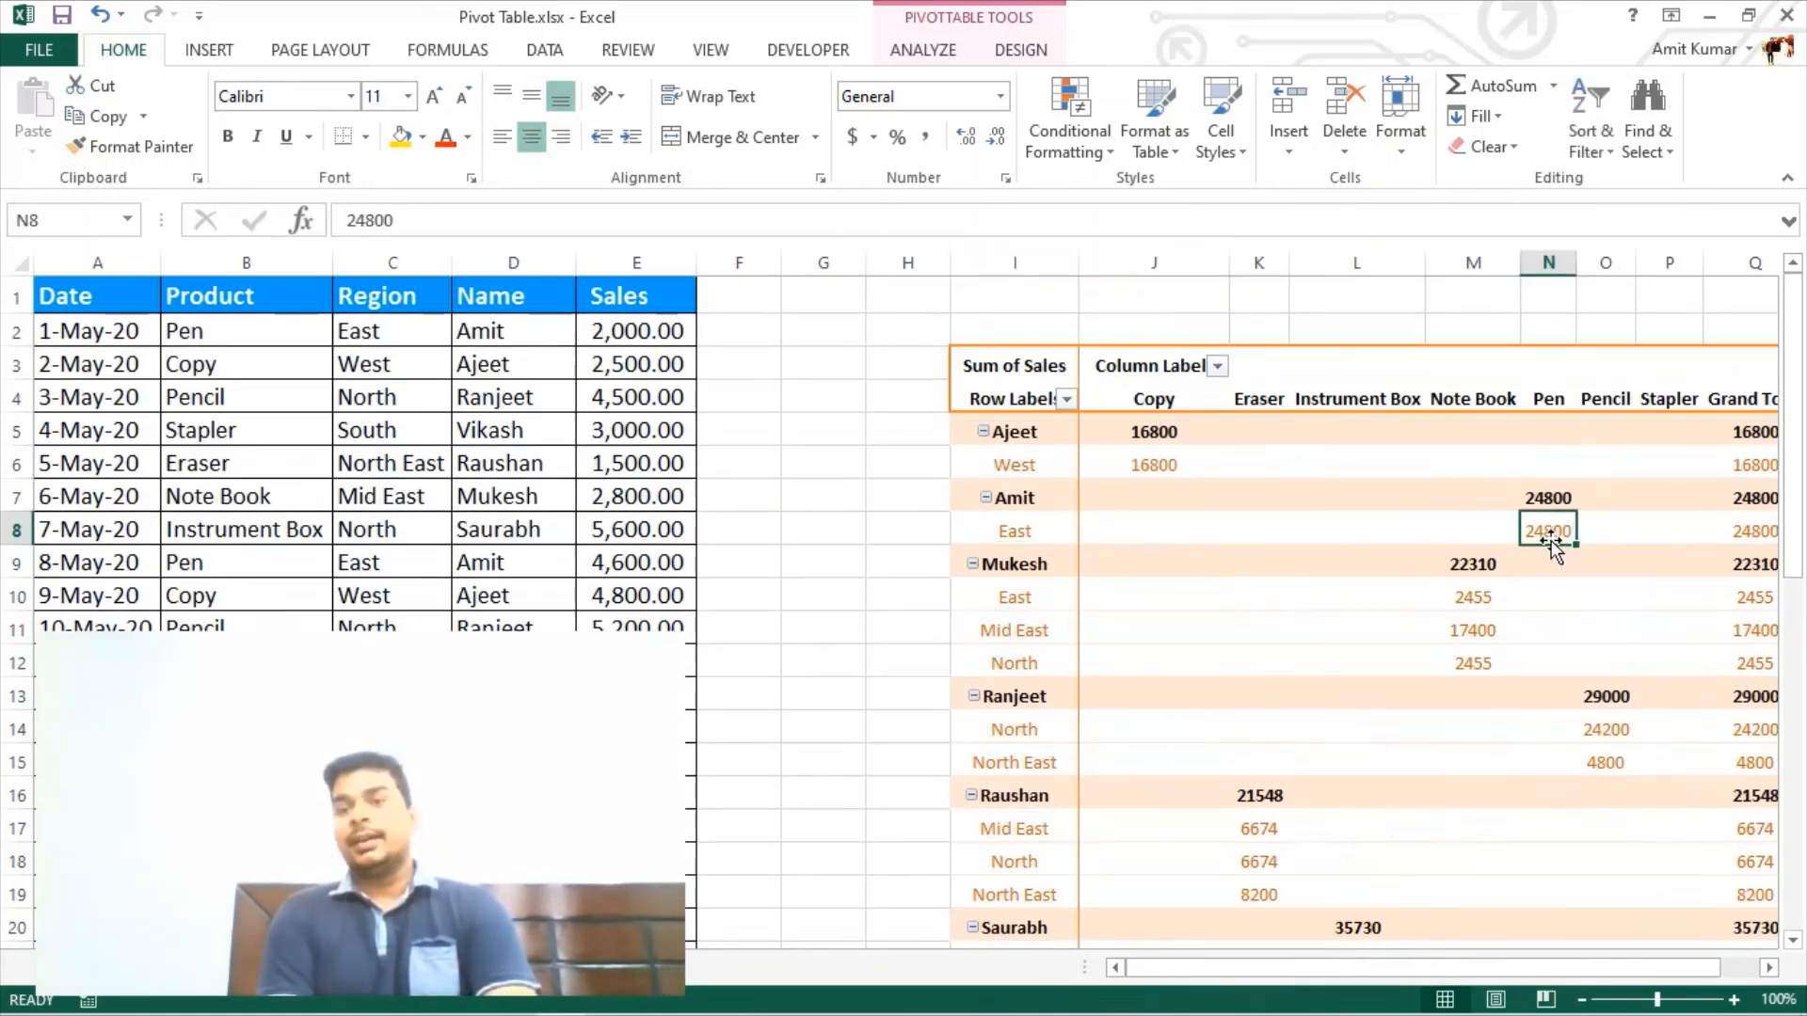
{"action": "scroll", "coordinate": [1693, 436], "scroll_direction": "right", "scroll_amount": 1}
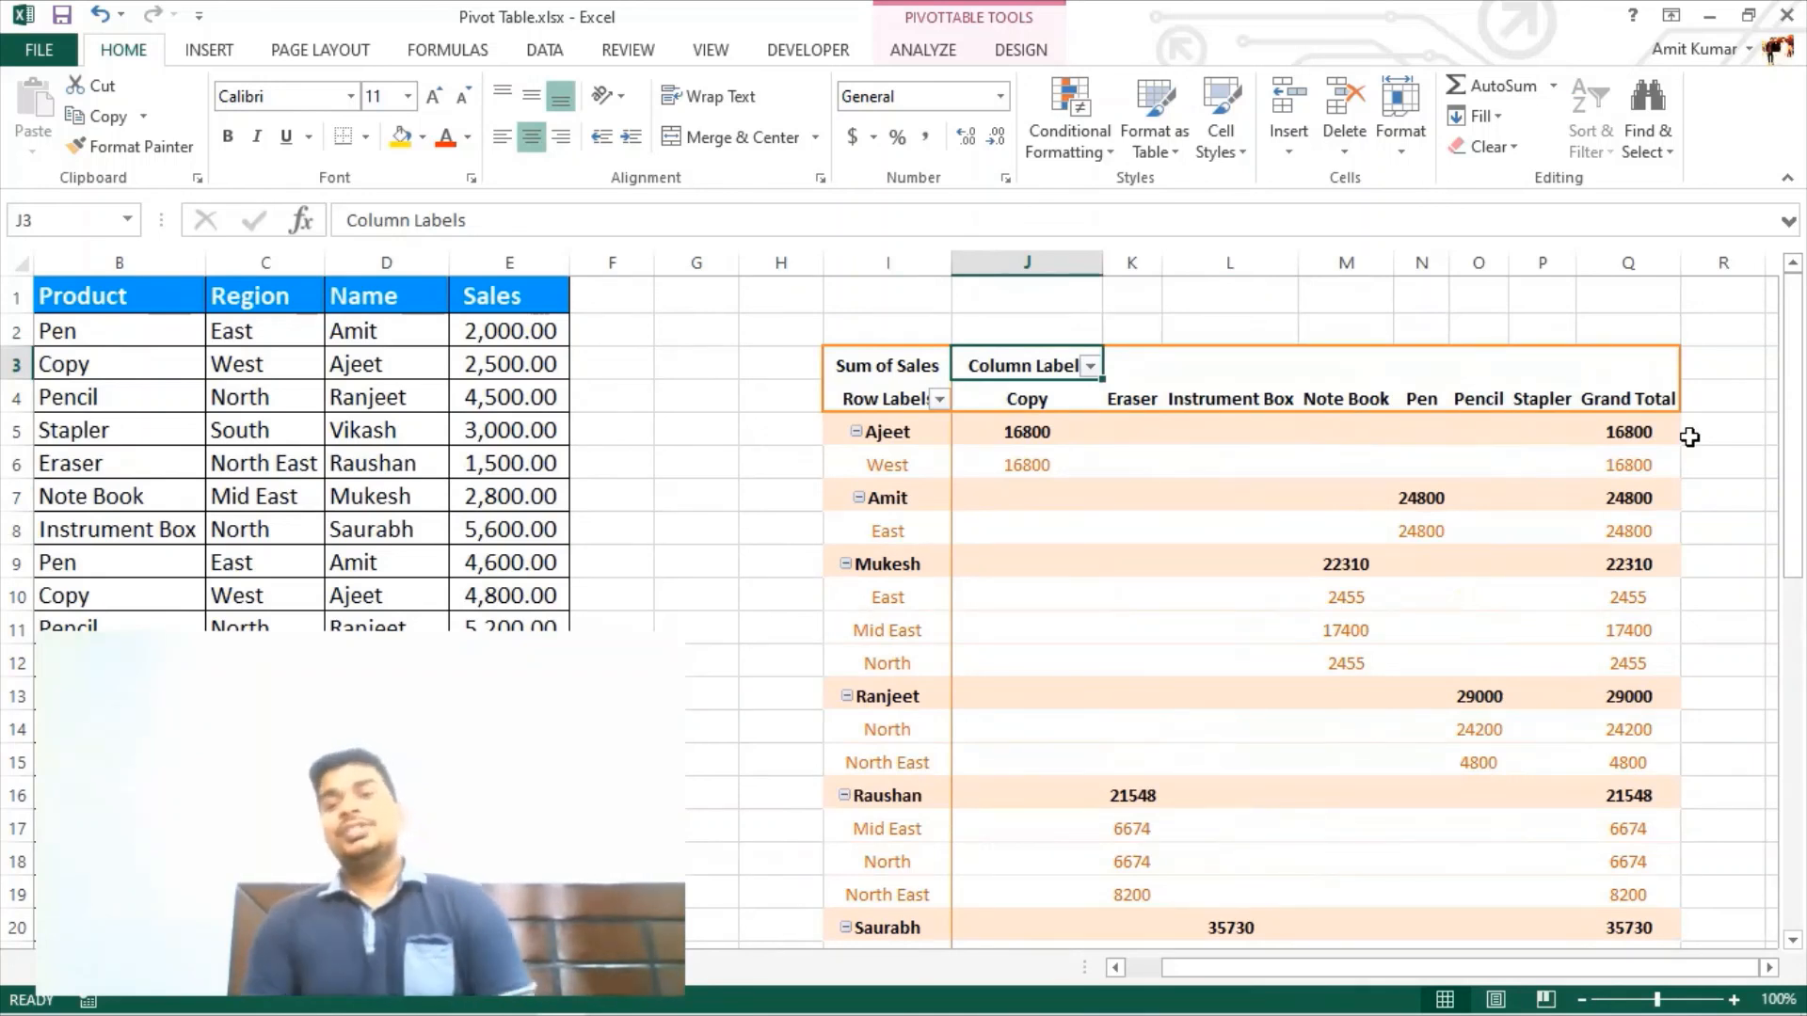